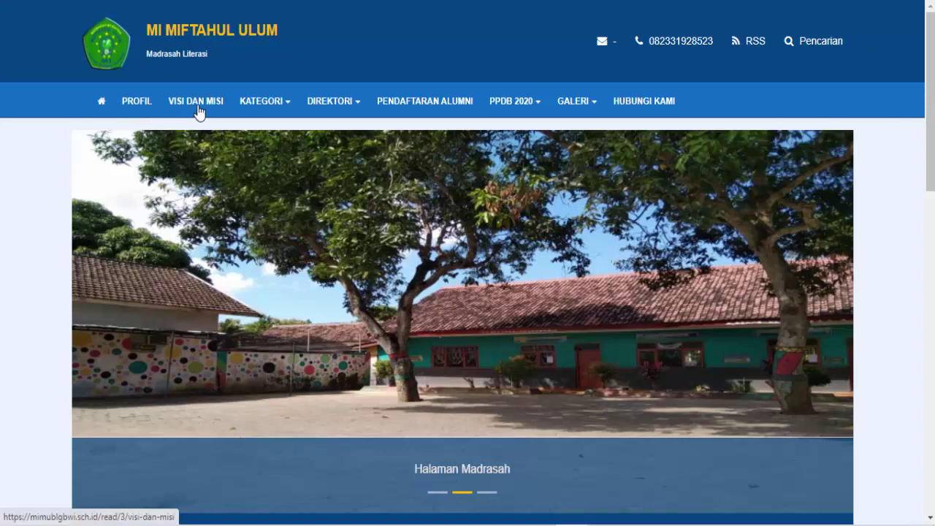
# Look over the public homepage's nav menus and scroll down to the footer and back up
pyautogui.moveTo(349, 109)
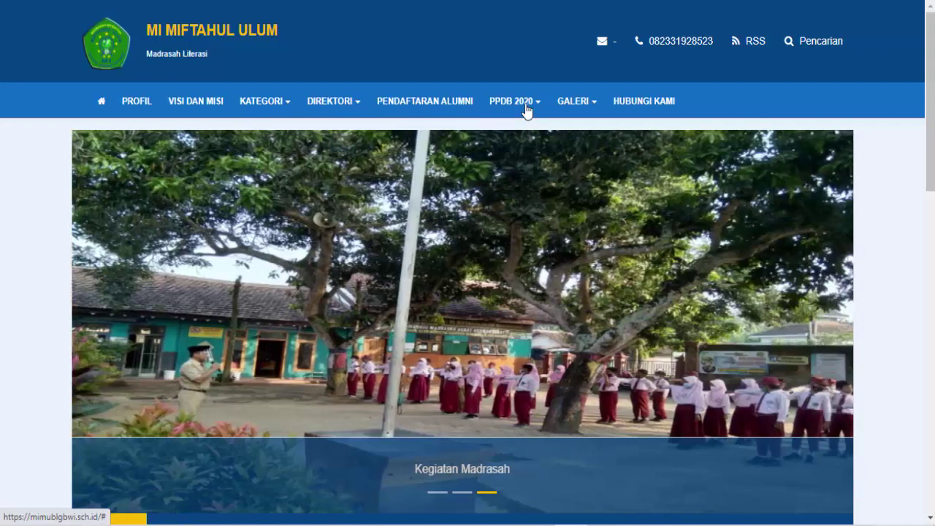
pyautogui.moveTo(531, 106)
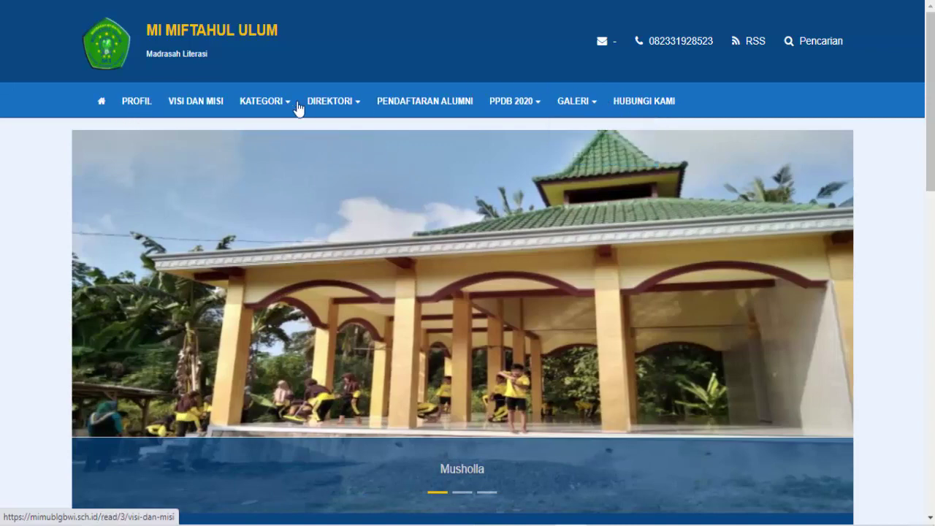
pyautogui.scroll(-6, 821, 140)
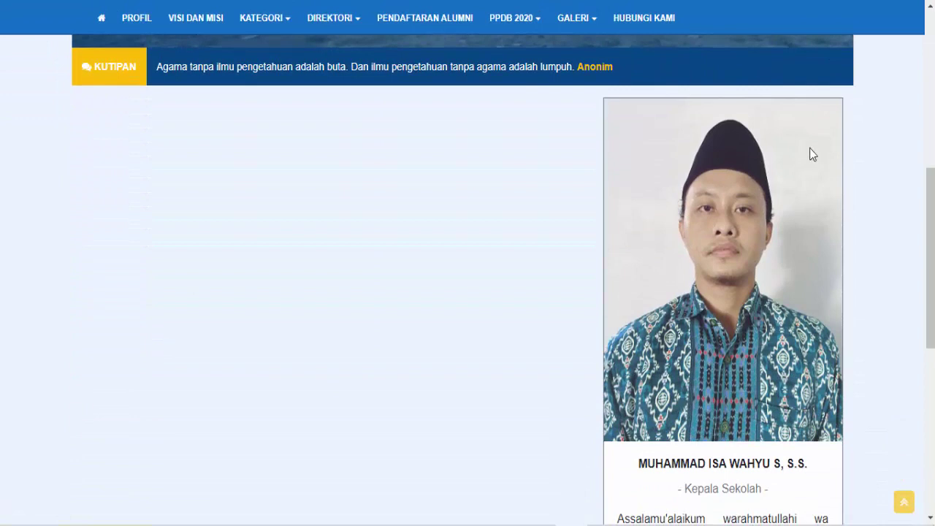
pyautogui.scroll(-4, 730, 254)
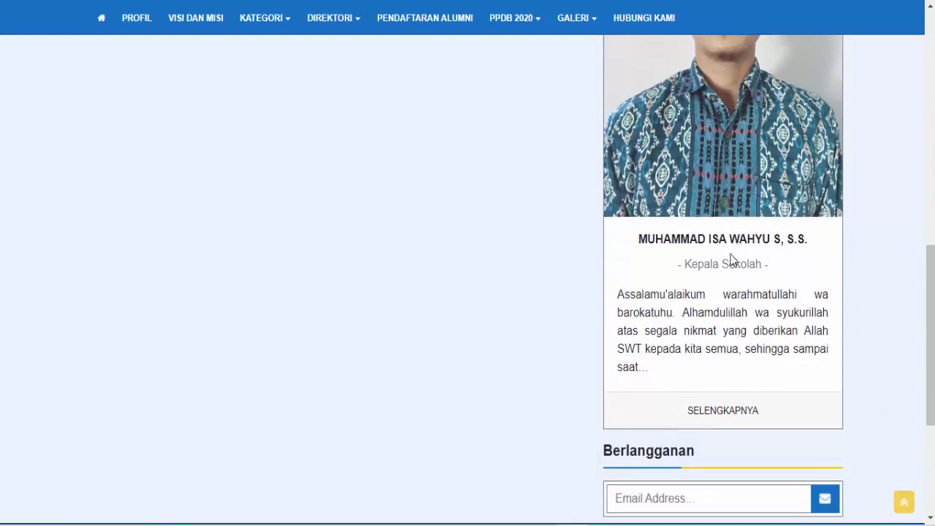
pyautogui.scroll(-2, 734, 252)
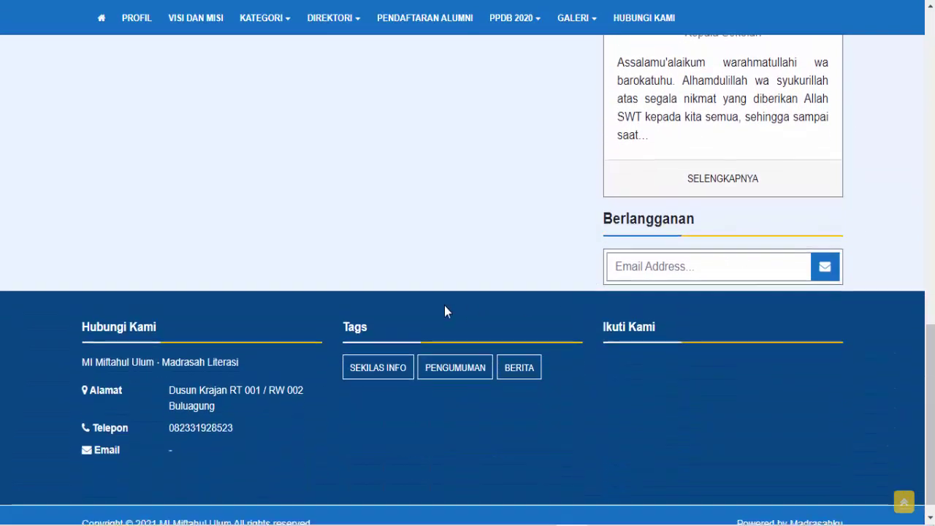
pyautogui.scroll(-1, 444, 305)
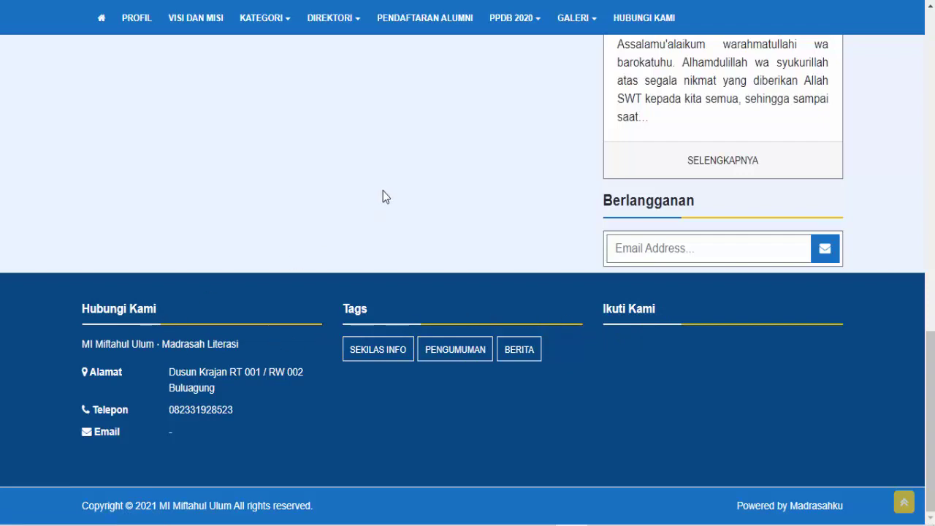
pyautogui.scroll(8, 383, 195)
pyautogui.scroll(4, 383, 191)
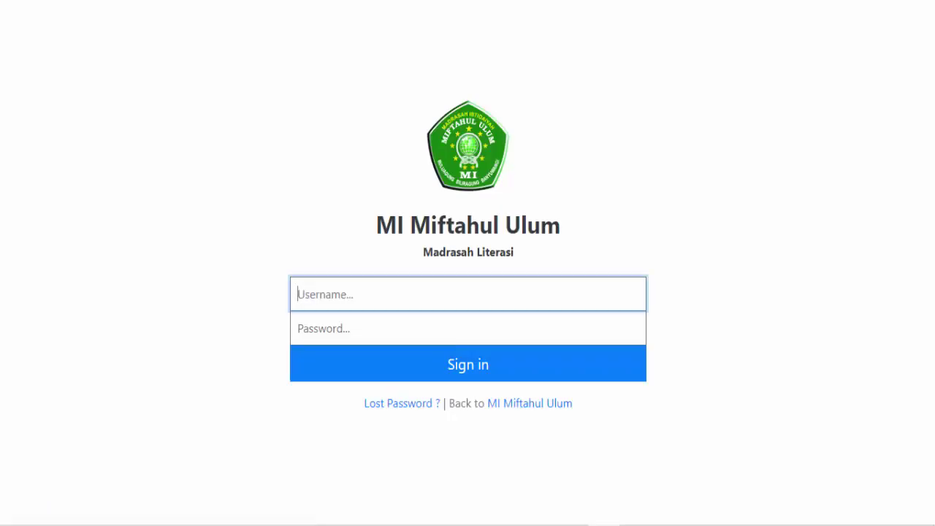
# Sign in to the control panel with the administrator username and password
pyautogui.write('Administrator')
pyautogui.press('Tab')
pyautogui.write('a•')
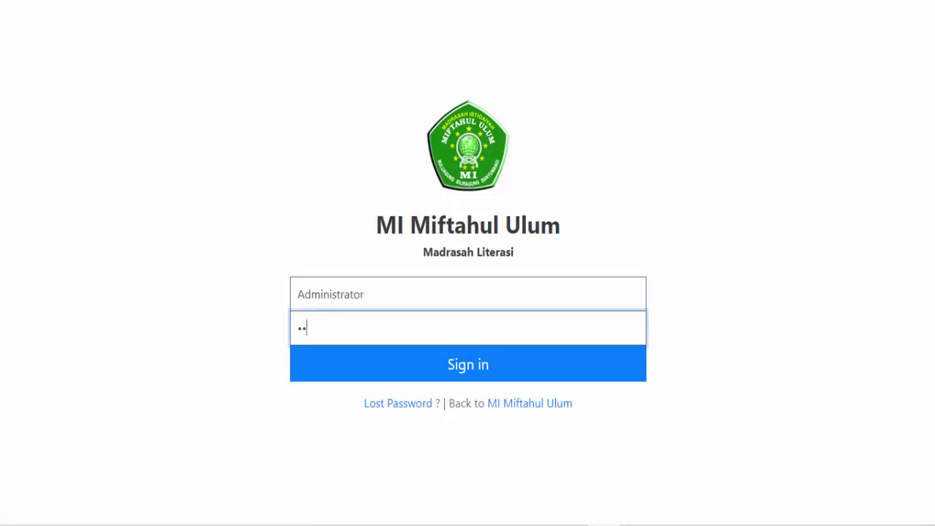
pyautogui.write('••••••••')
pyautogui.click(489, 370)
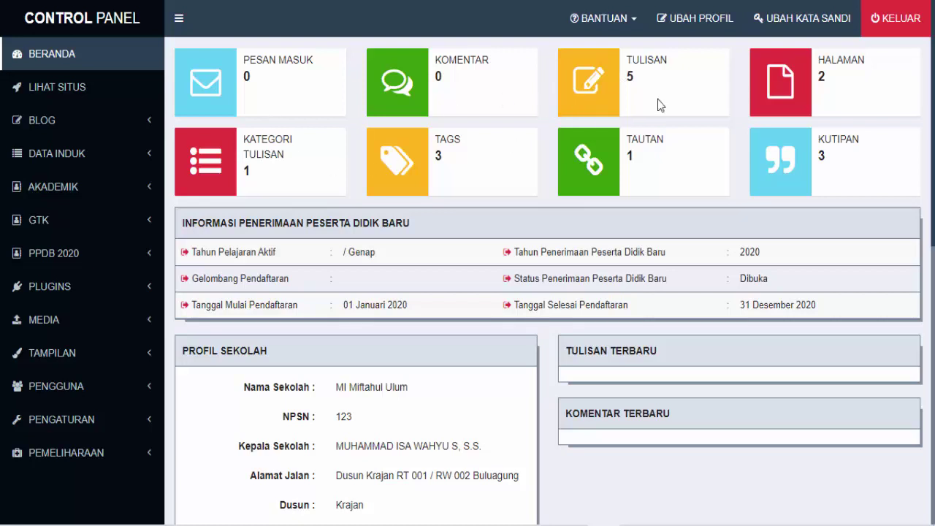
# Inspect the change-password form's three password fields, then view the public school website
pyautogui.click(813, 25)
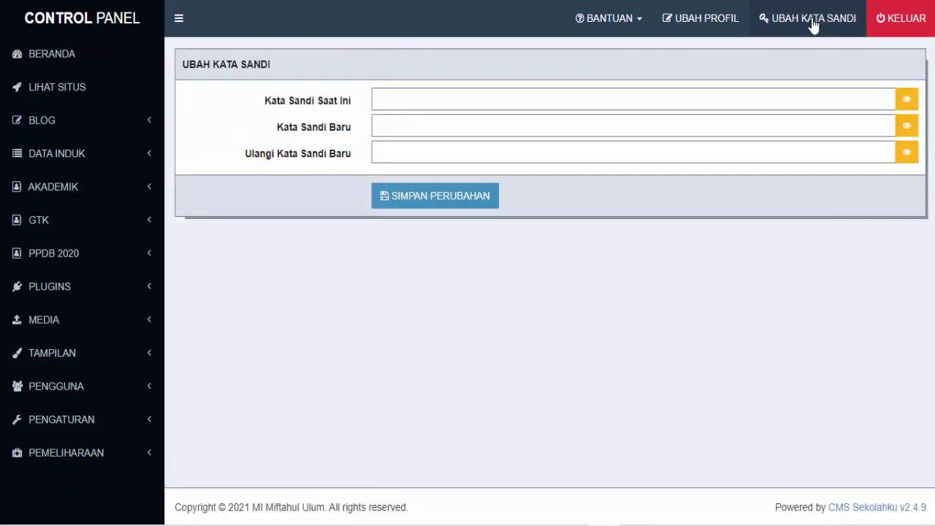
pyautogui.click(620, 104)
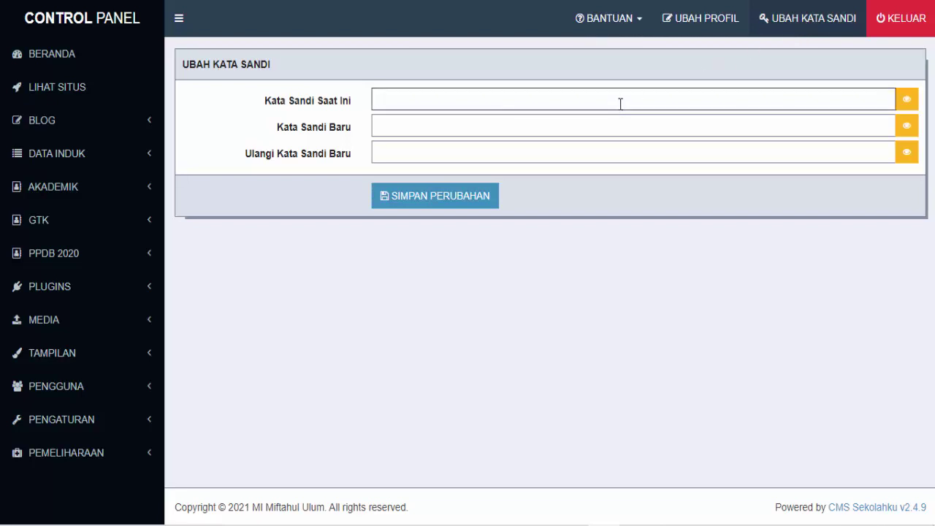
pyautogui.click(545, 129)
pyautogui.click(524, 159)
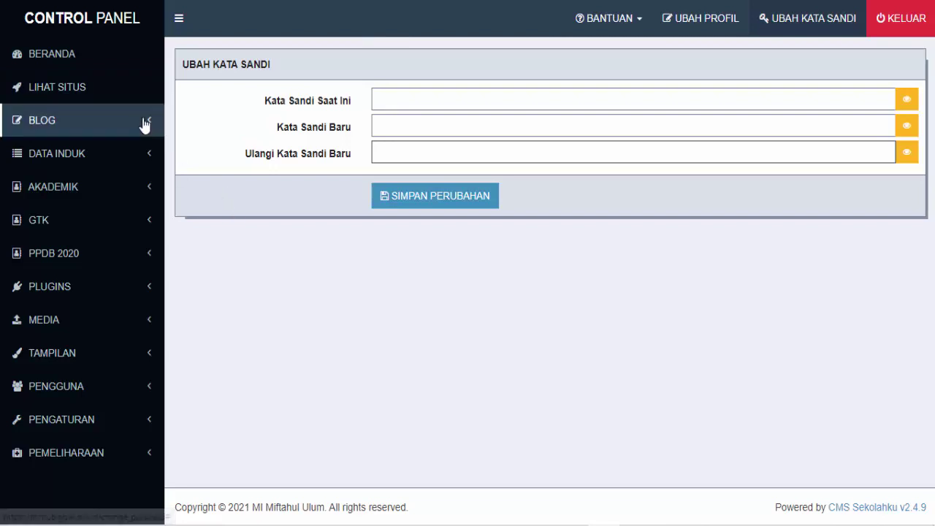
pyautogui.click(63, 96)
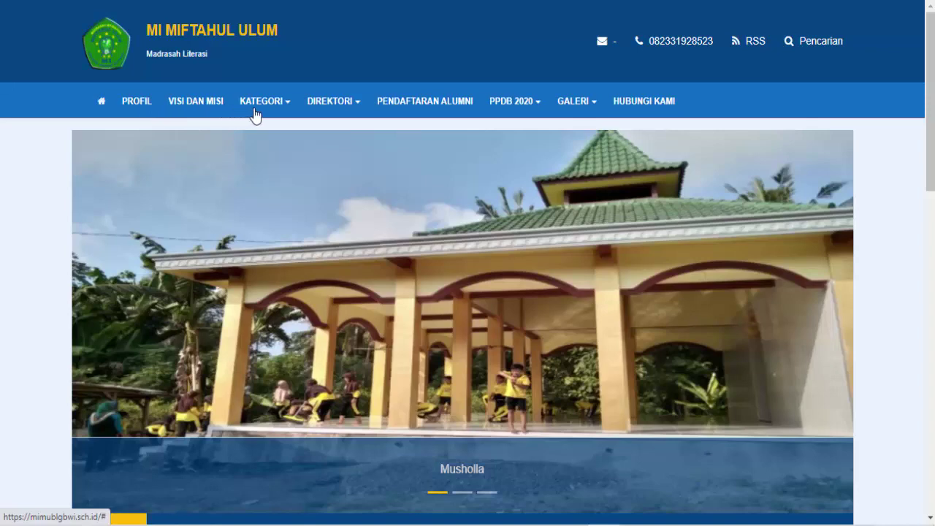
# Browse the public site's KATEGORI, DIREKTORI, PPDB 2020 and GALERI menus
pyautogui.moveTo(311, 117)
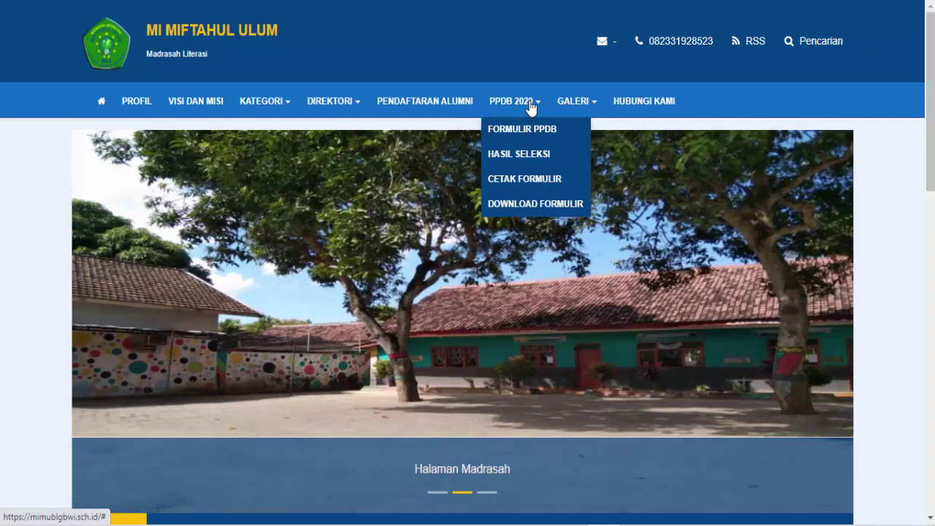
pyautogui.moveTo(591, 113)
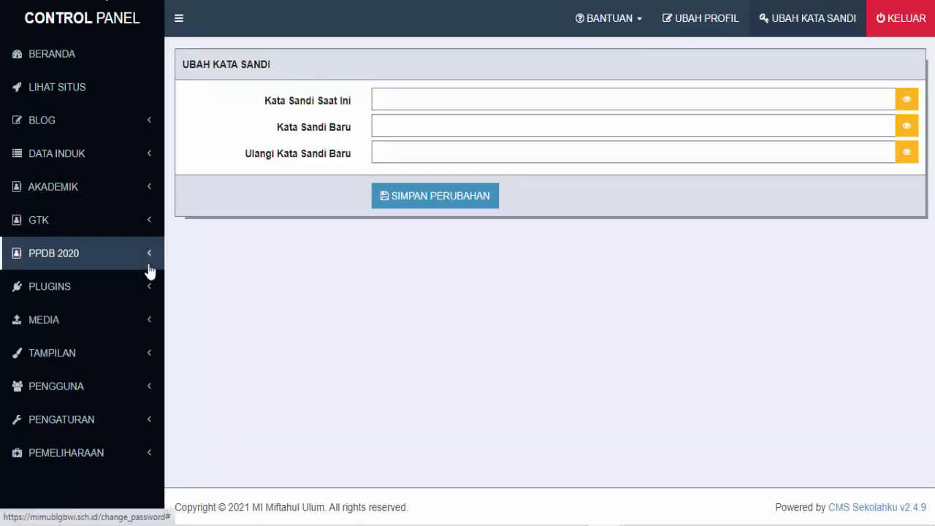
# Return to the BERANDA dashboard, scroll through the public homepage, and expand the BLOG sidebar section
pyautogui.click(49, 60)
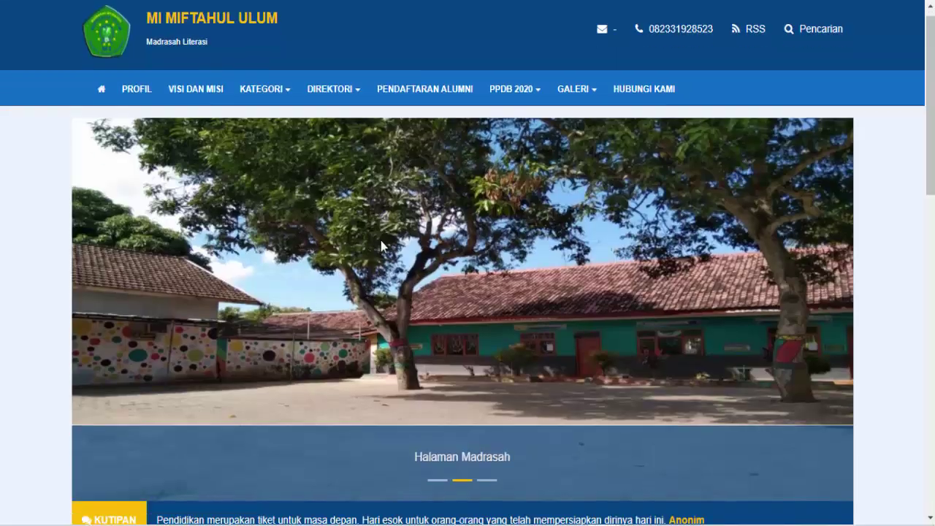
pyautogui.scroll(-15, 417, 277)
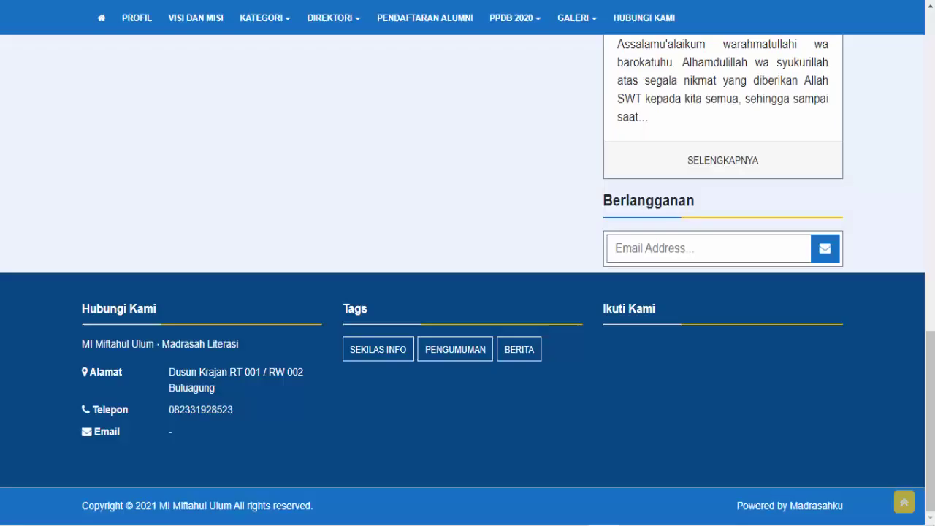
pyautogui.scroll(15, 312, 168)
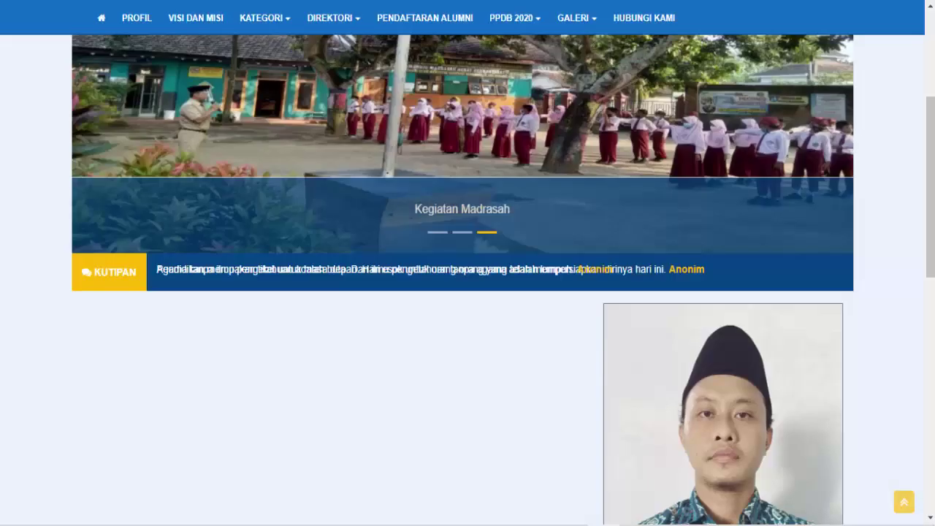
pyautogui.scroll(-8, 680, 308)
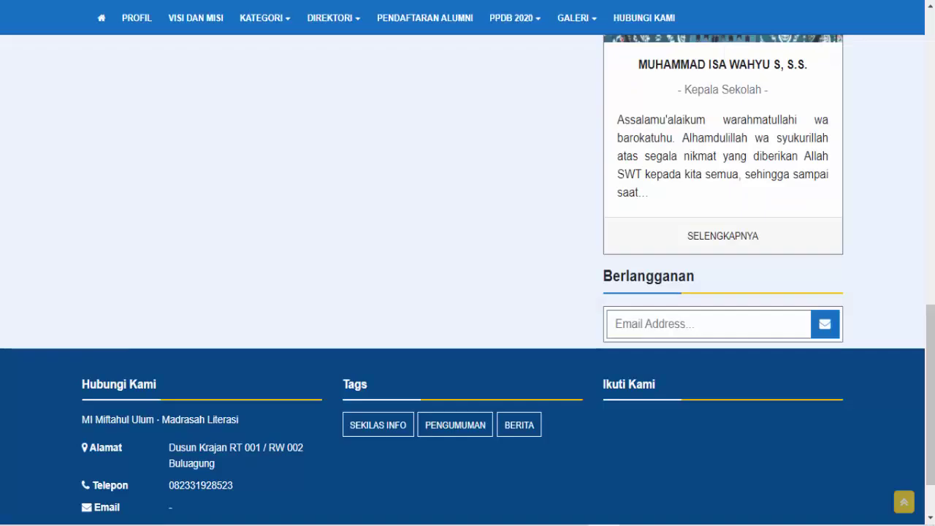
pyautogui.scroll(10, 341, 186)
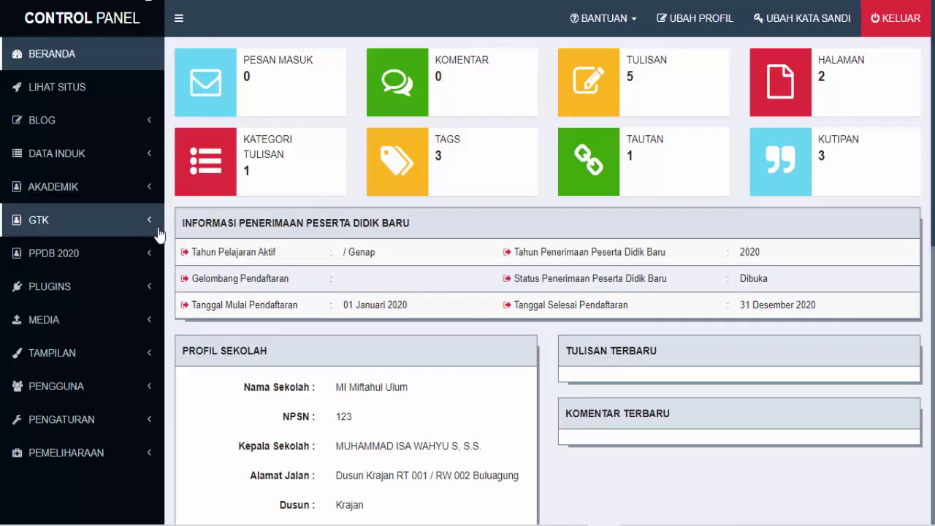
pyautogui.click(54, 124)
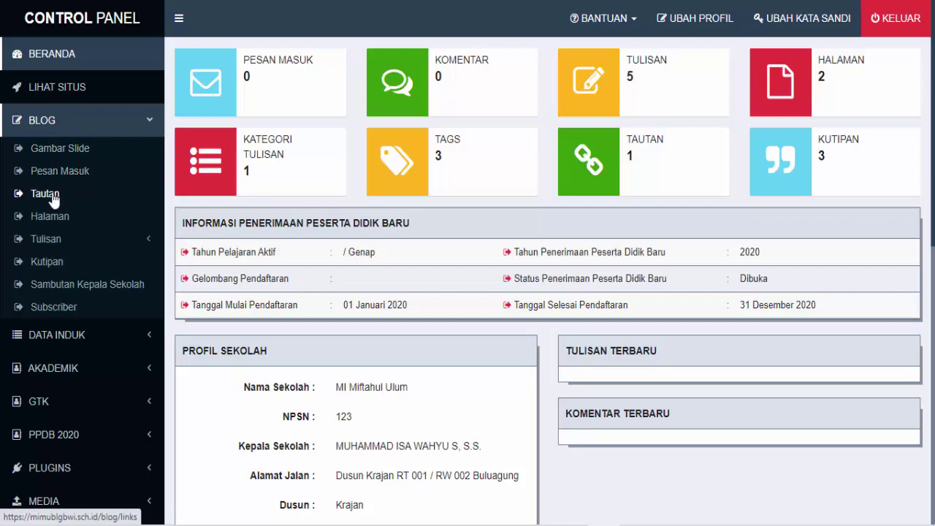
# Expand the Tulisan submenu, then go to the Gambar Slide page under BLOG
pyautogui.click(55, 243)
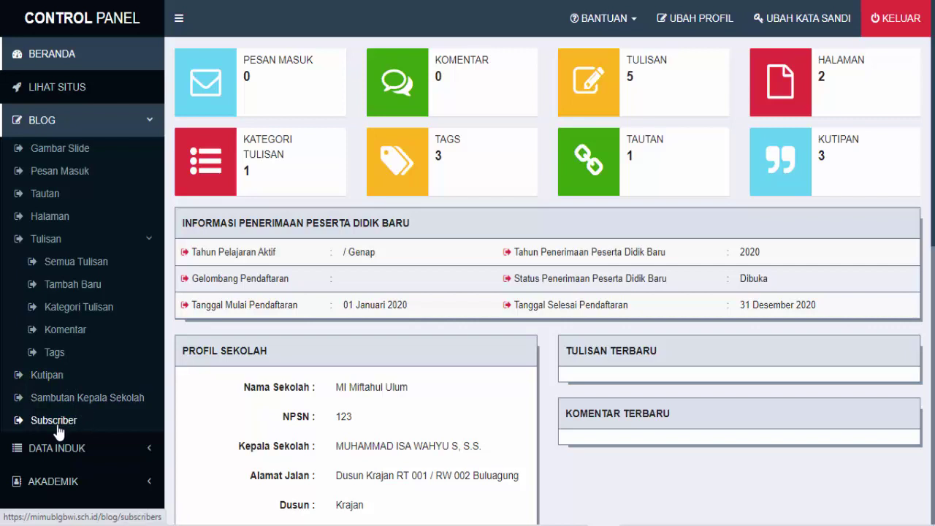
pyautogui.click(57, 153)
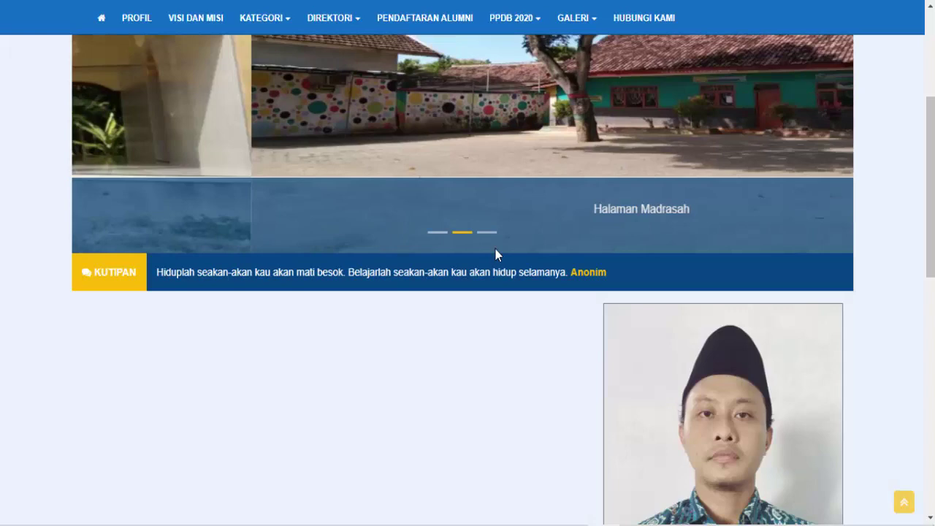
# Review the Musholla, Halaman Madrasah and Kegiatan Madrasah slides and open the add-slide form
pyautogui.scroll(3, 495, 253)
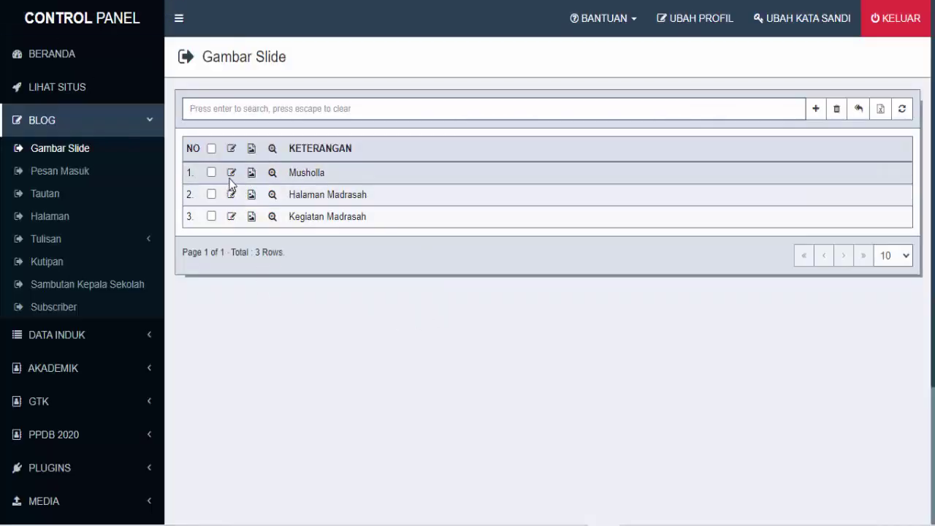
pyautogui.click(820, 114)
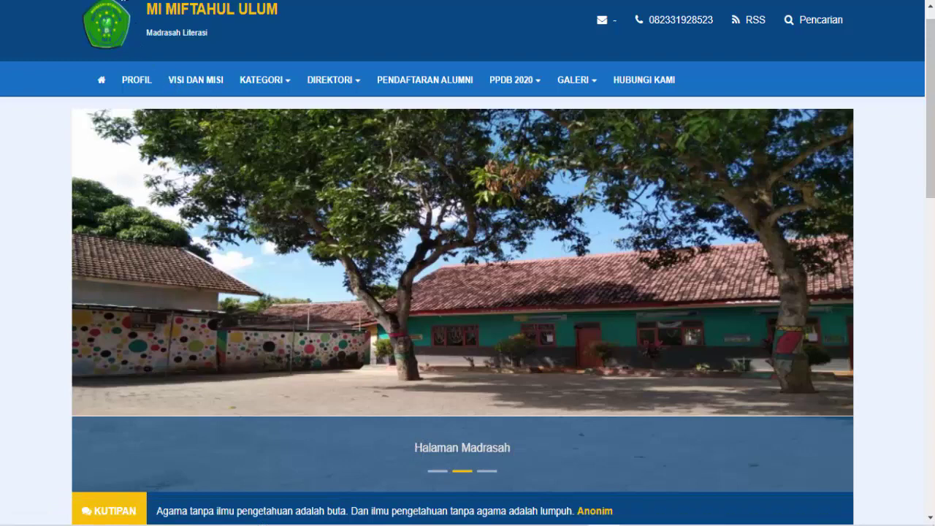
# Add and save a new slide described 'Gambar Gedung', then open its image upload dialog
pyautogui.click(118, 1)
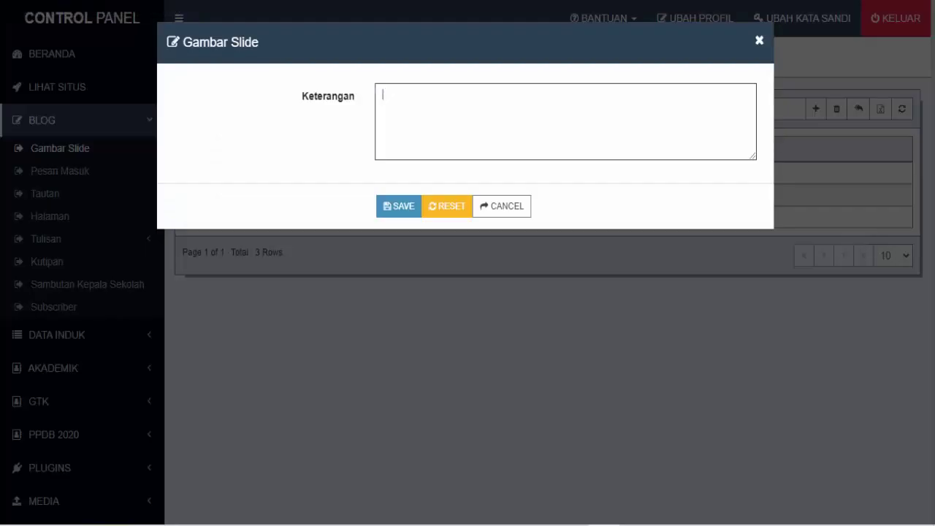
pyautogui.click(520, 212)
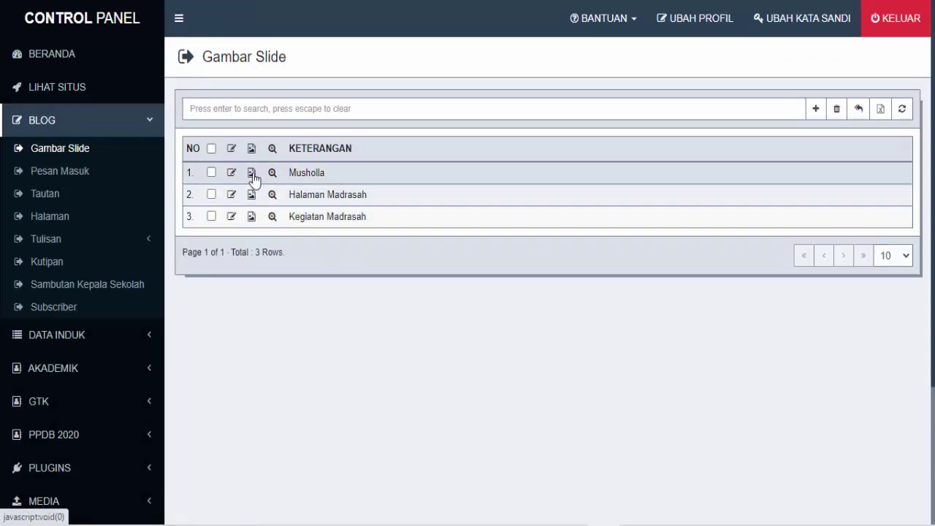
pyautogui.click(816, 111)
pyautogui.click(548, 114)
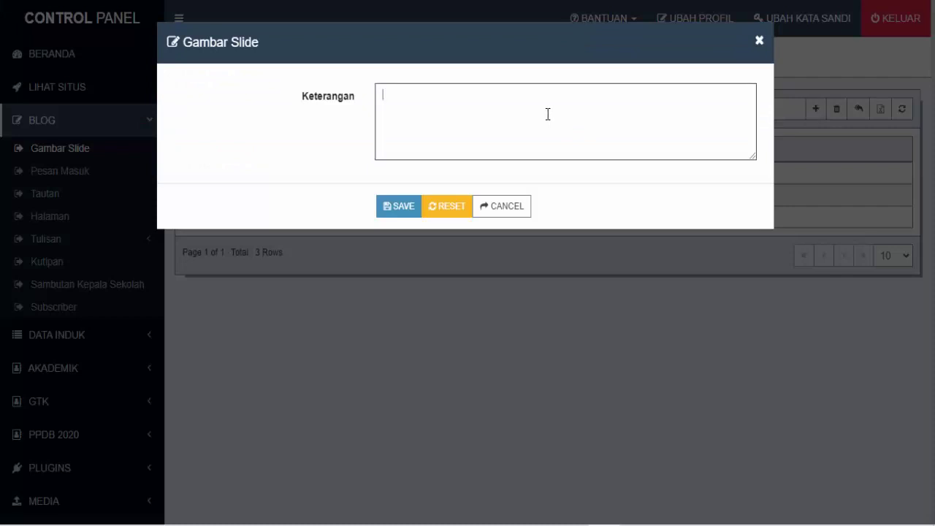
pyautogui.write('Gambanr')
pyautogui.press('BackSpace')
pyautogui.write('Gedung')
pyautogui.click(399, 208)
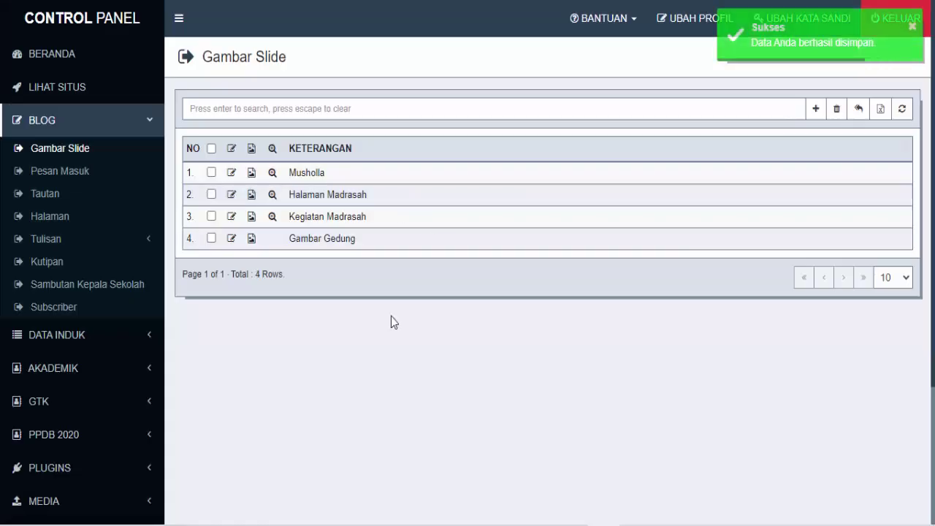
pyautogui.click(252, 240)
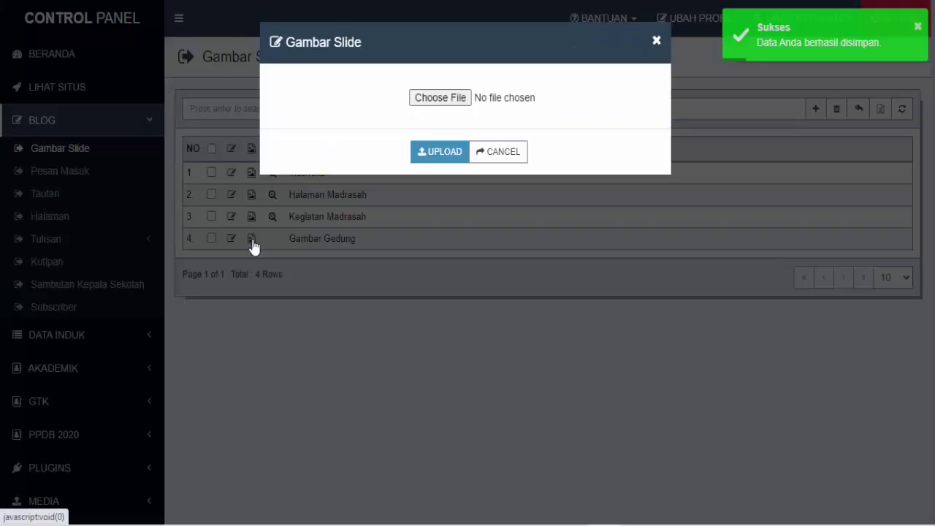
# Choose poster eka.jpg from Pictures and upload it as the Gambar Gedung slide image
pyautogui.click(448, 100)
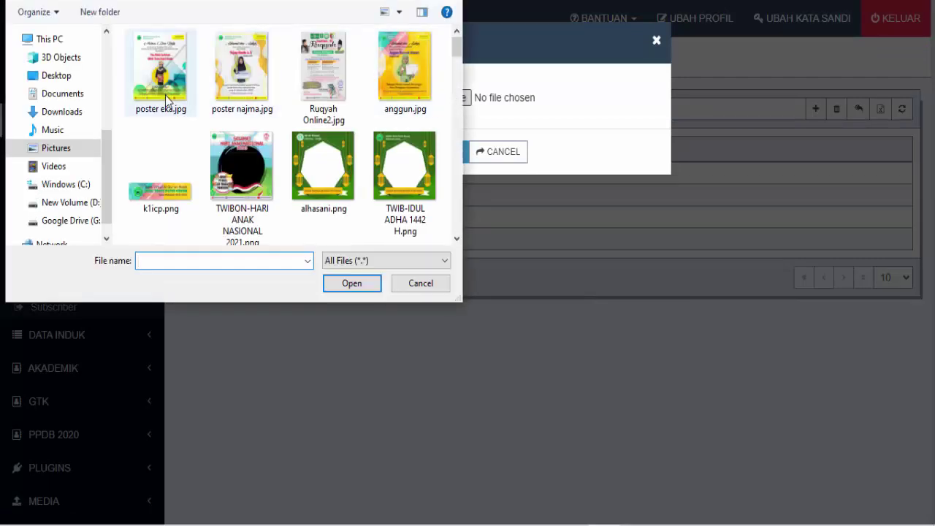
pyautogui.click(170, 87)
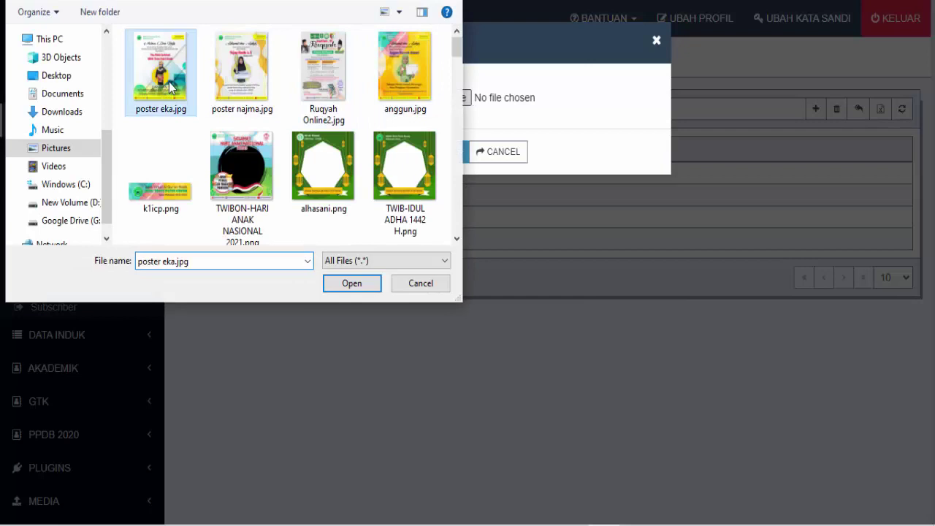
pyautogui.click(364, 284)
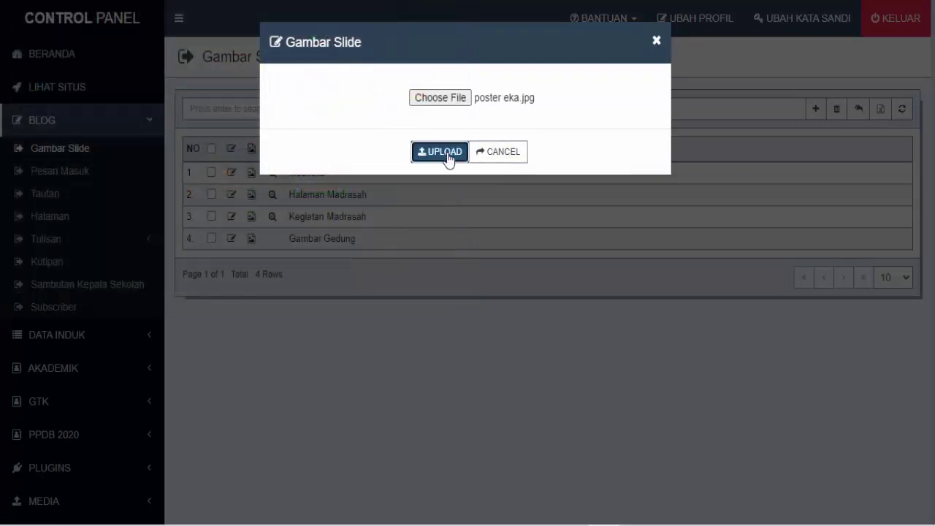
pyautogui.click(447, 155)
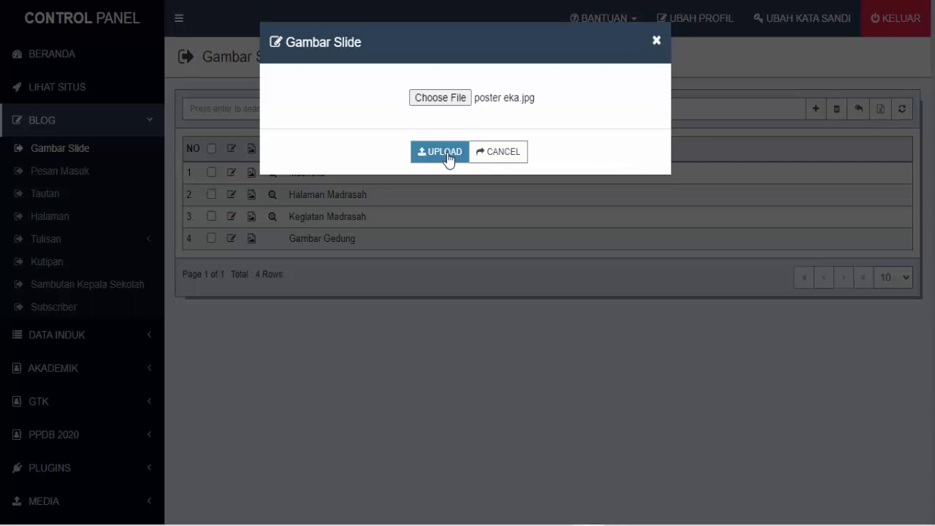
pyautogui.click(448, 160)
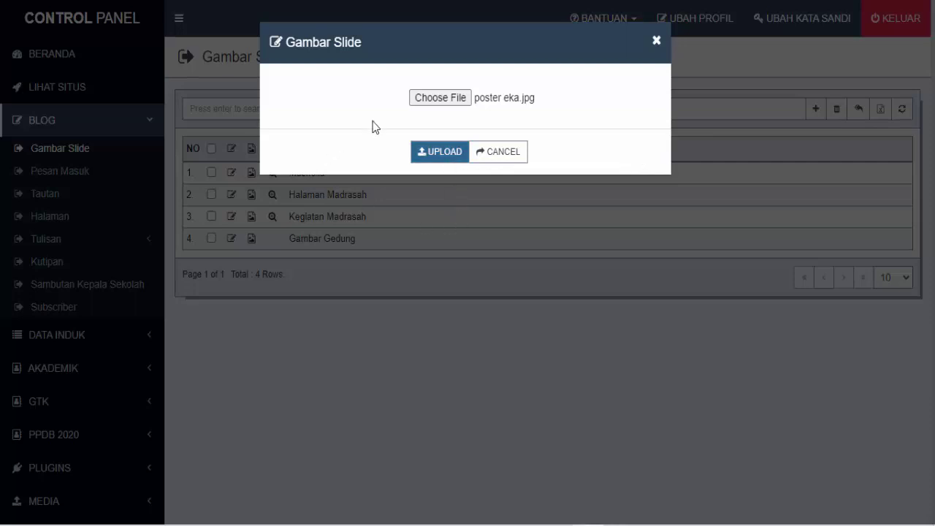
pyautogui.click(439, 157)
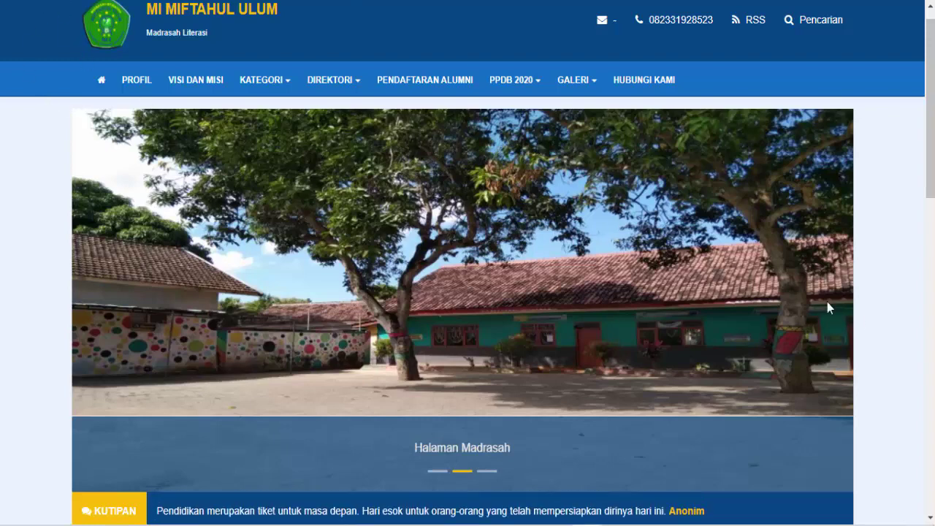
# Reload the public homepage and step through slides two to four, ending on Gambar Gedung
pyautogui.press('F5')
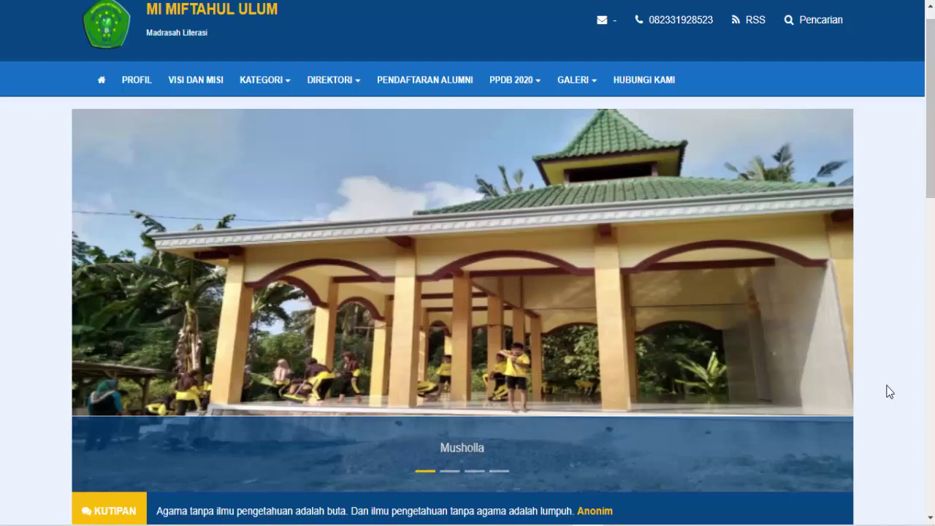
pyautogui.click(450, 472)
pyautogui.click(475, 471)
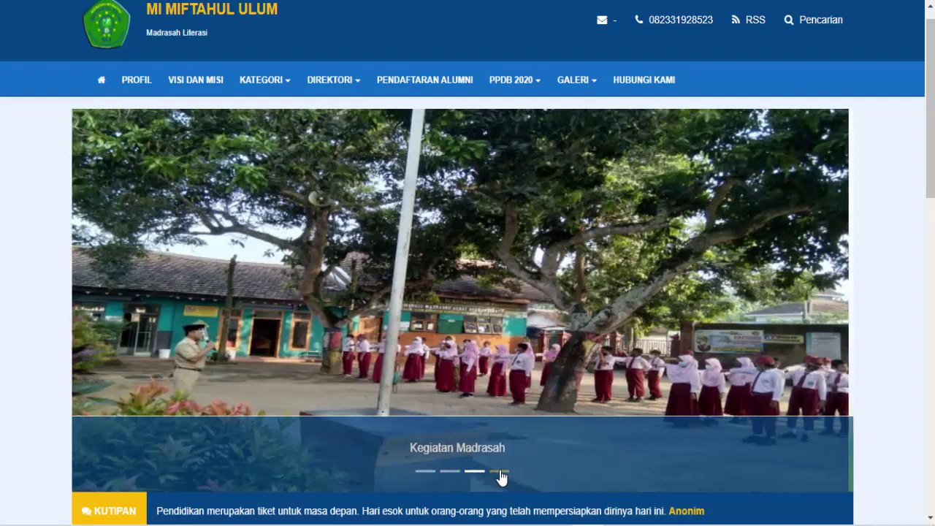
pyautogui.click(500, 472)
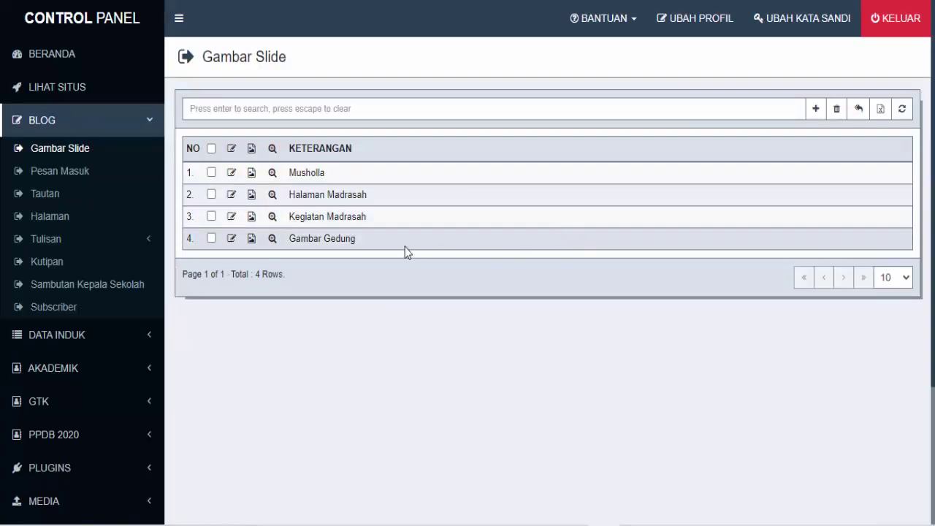
# Delete the Gambar Gedung slide from the Gambar Slide list and confirm the deletion
pyautogui.click(211, 238)
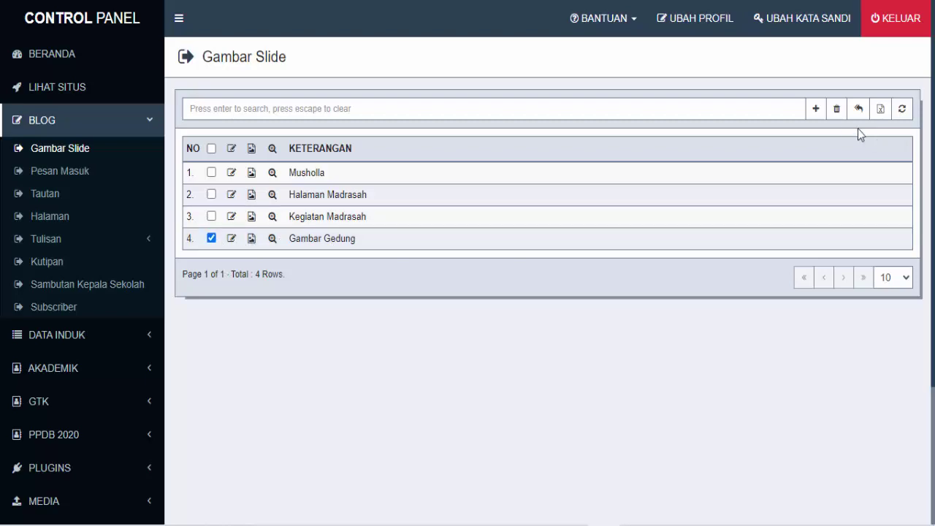
pyautogui.click(838, 111)
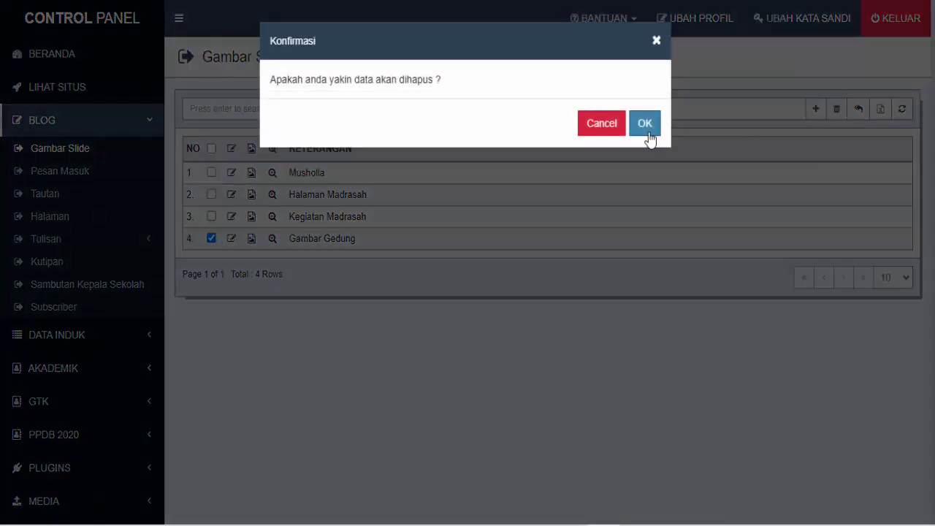
pyautogui.click(644, 124)
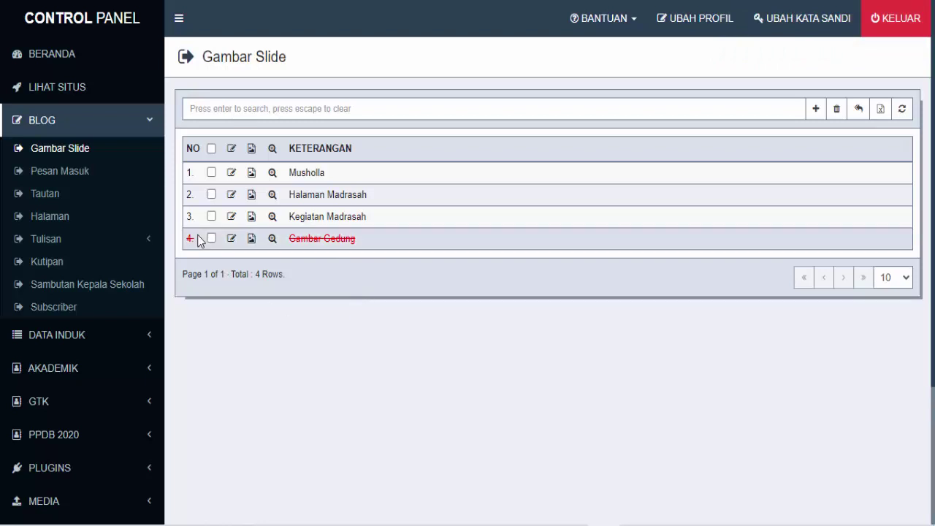
# Check the empty Pesan Masuk inbox, then open the public Hubungi Kami contact form
pyautogui.click(70, 178)
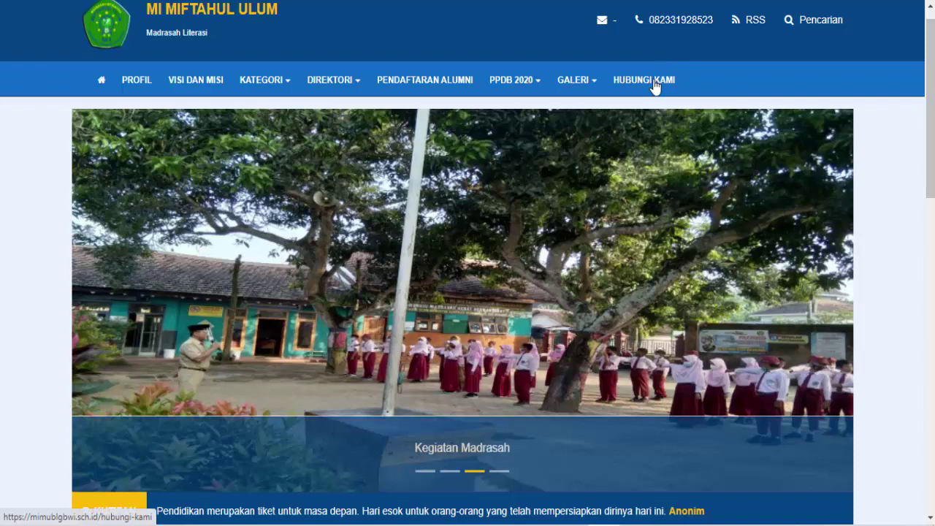
pyautogui.click(655, 82)
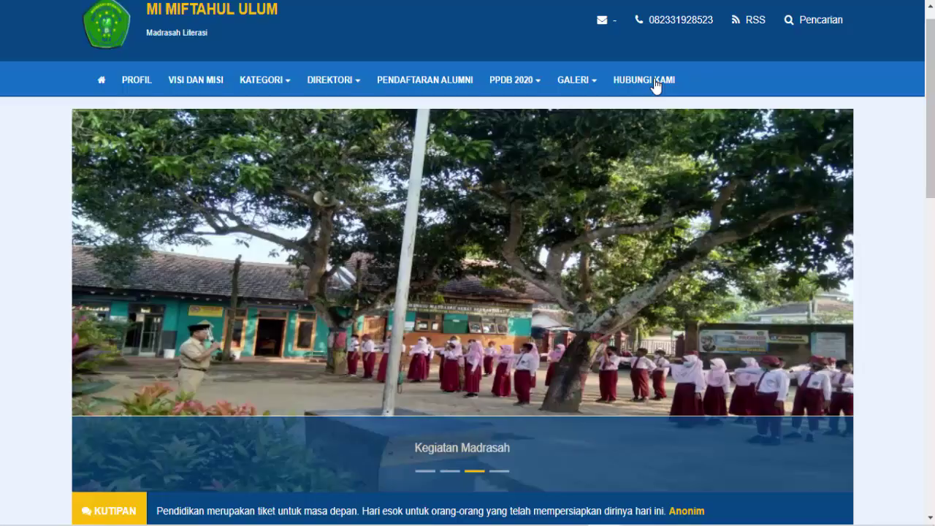
pyautogui.click(656, 86)
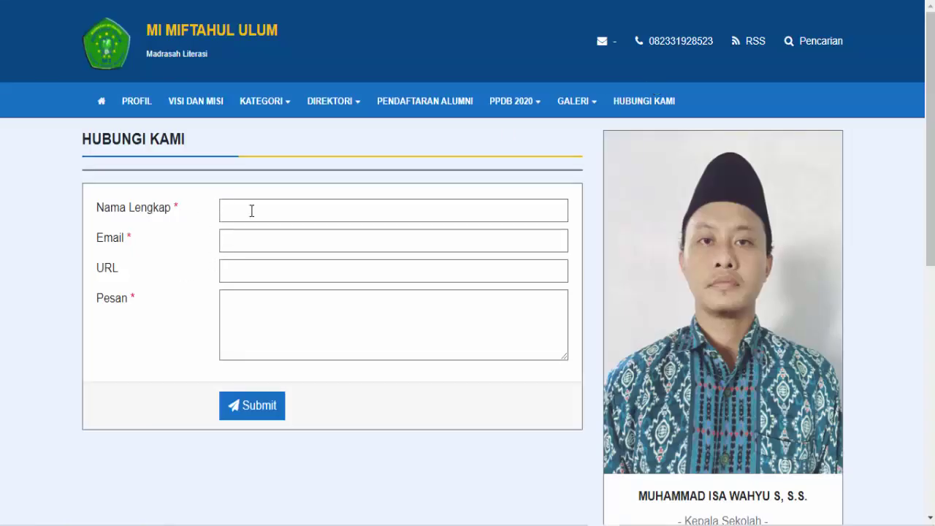
pyautogui.click(251, 211)
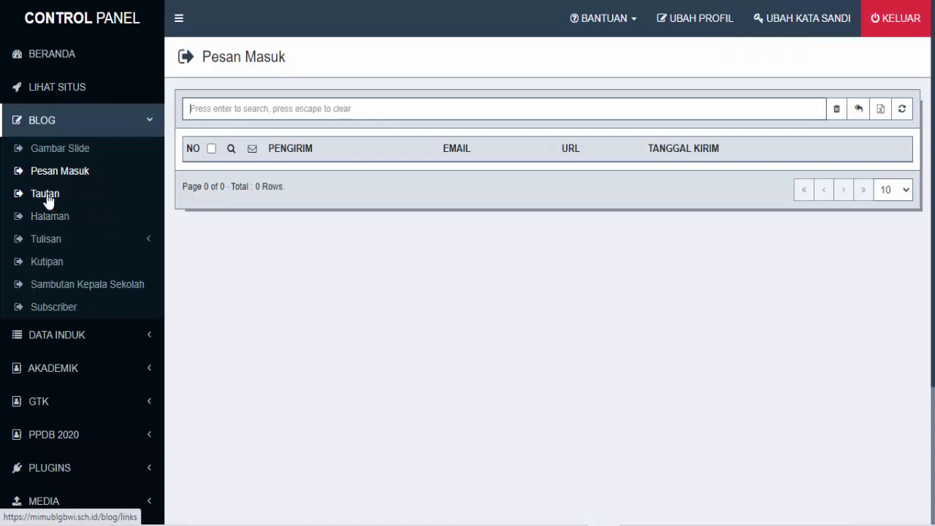
# Resave the My Blog link with the URL's trailing slash removed and target Blank
pyautogui.click(46, 194)
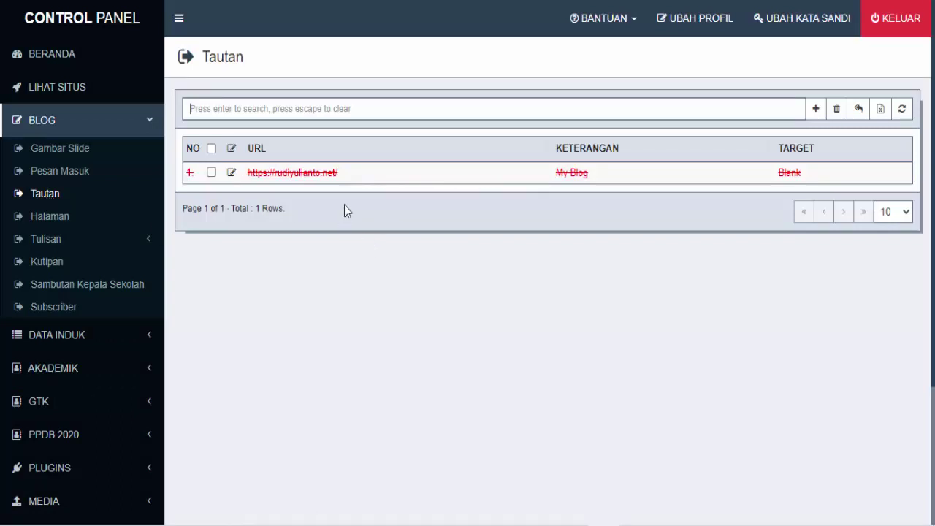
pyautogui.click(233, 175)
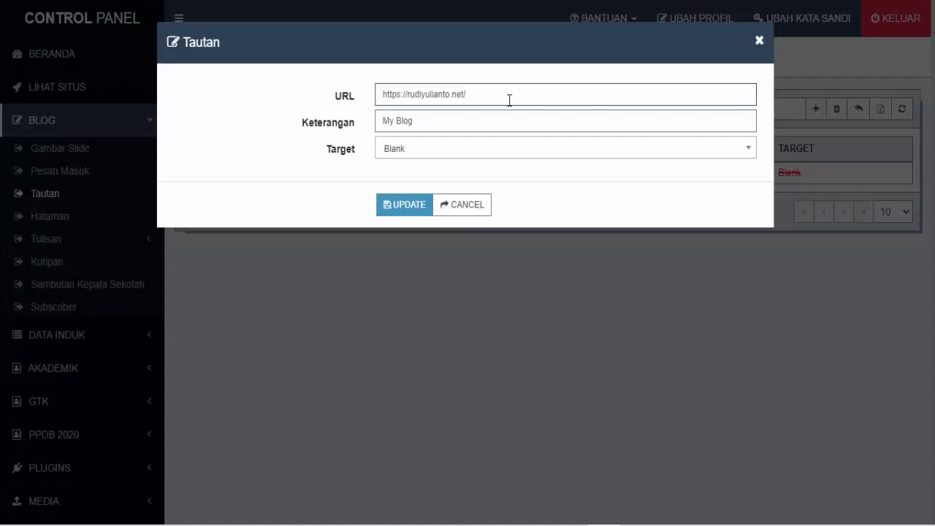
pyautogui.click(510, 100)
pyautogui.press('BackSpace')
pyautogui.click(445, 153)
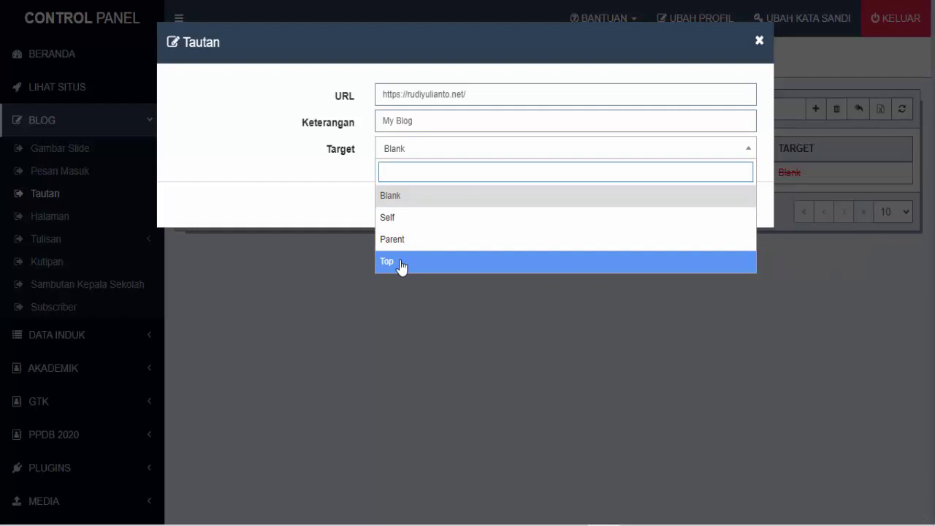
pyautogui.click(419, 200)
pyautogui.click(406, 208)
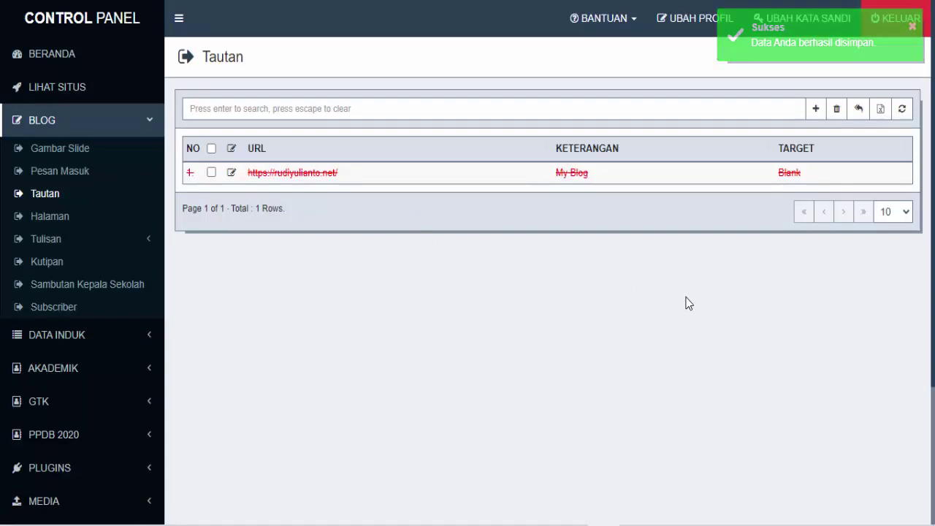
# Change the link's Keterangan from My Blog to Blog Madrasah, keeping target Blank
pyautogui.click(230, 175)
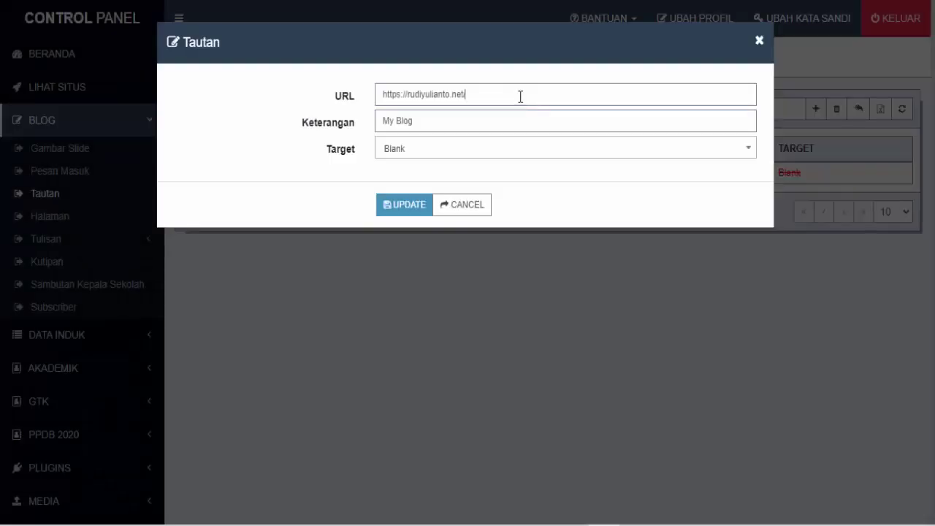
pyautogui.click(520, 96)
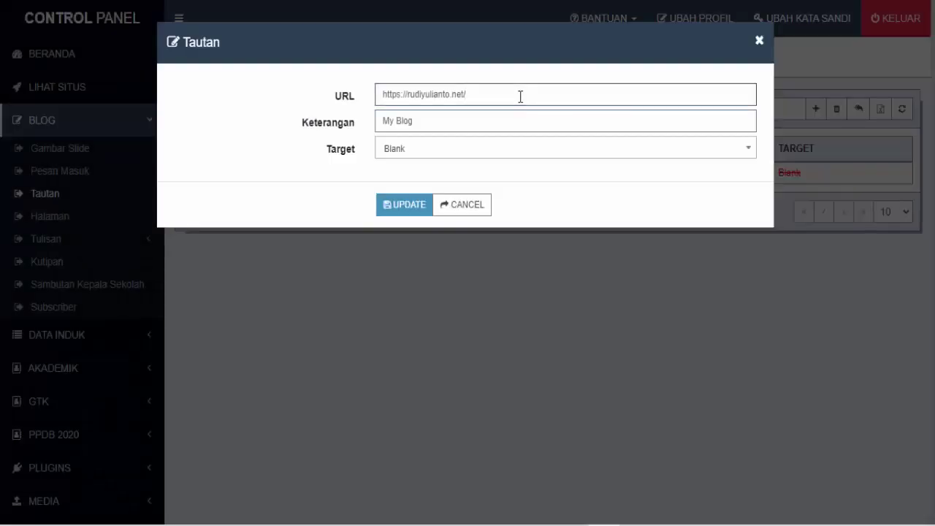
pyautogui.tripleClick(399, 108)
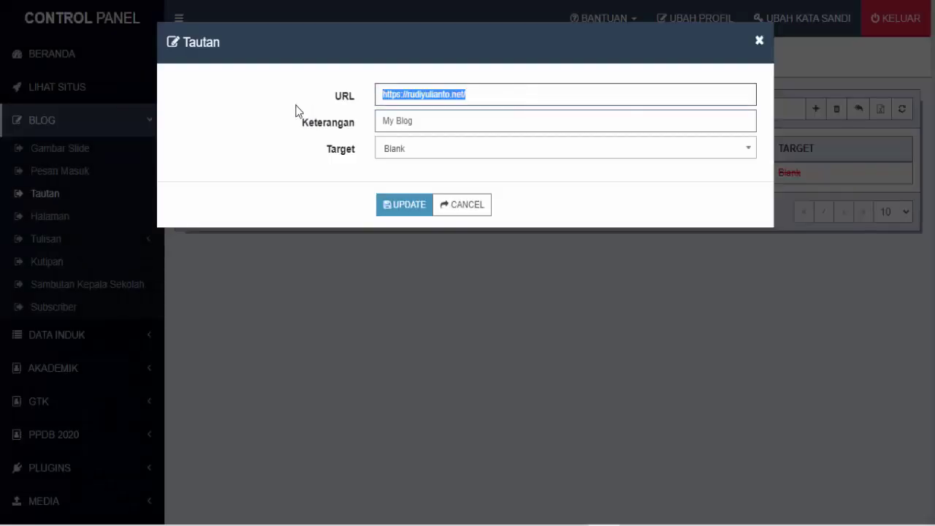
pyautogui.click(512, 96)
pyautogui.moveTo(516, 95); pyautogui.dragTo(338, 108)
pyautogui.press('End')
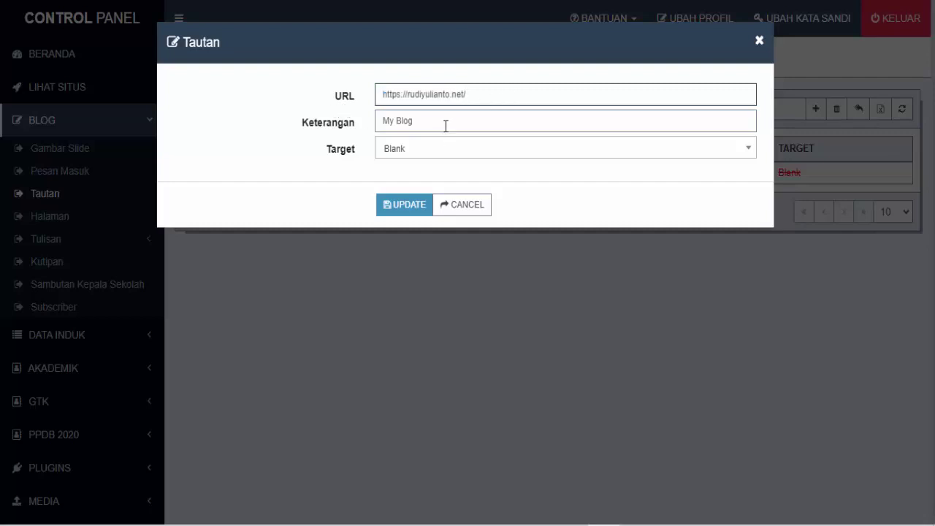
pyautogui.tripleClick(446, 125)
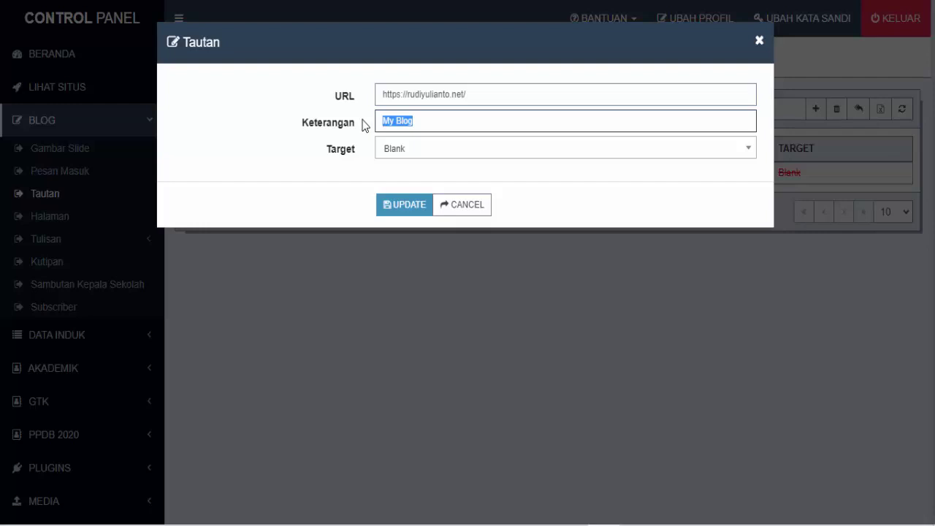
pyautogui.write('Bl')
pyautogui.click(477, 154)
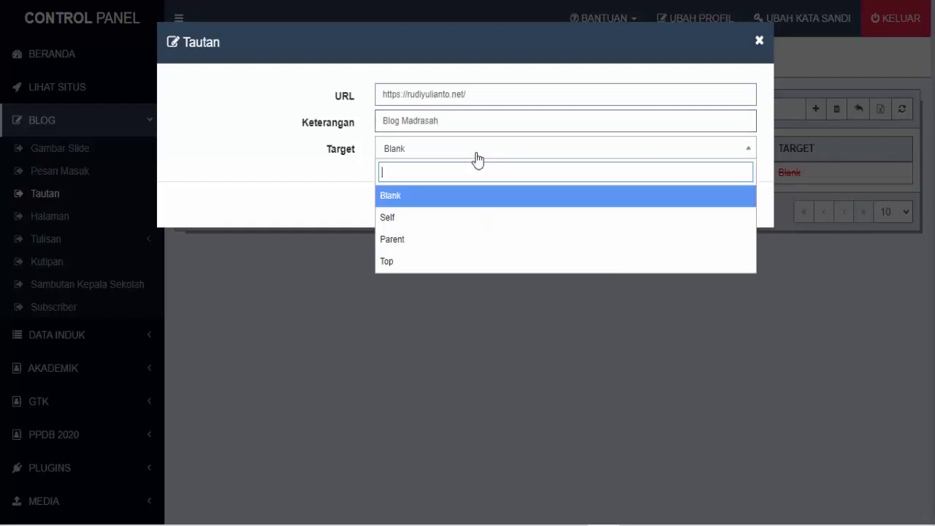
pyautogui.click(477, 159)
pyautogui.click(407, 209)
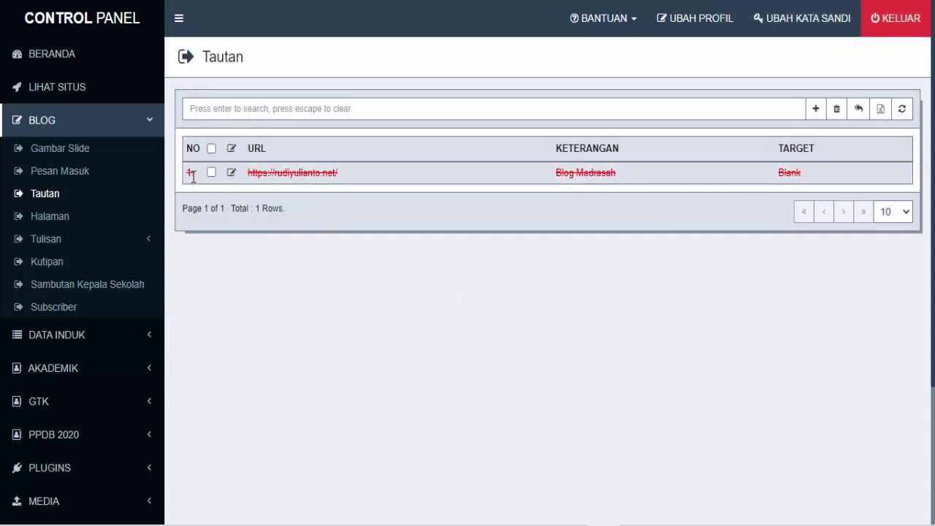
pyautogui.click(816, 110)
pyautogui.click(500, 98)
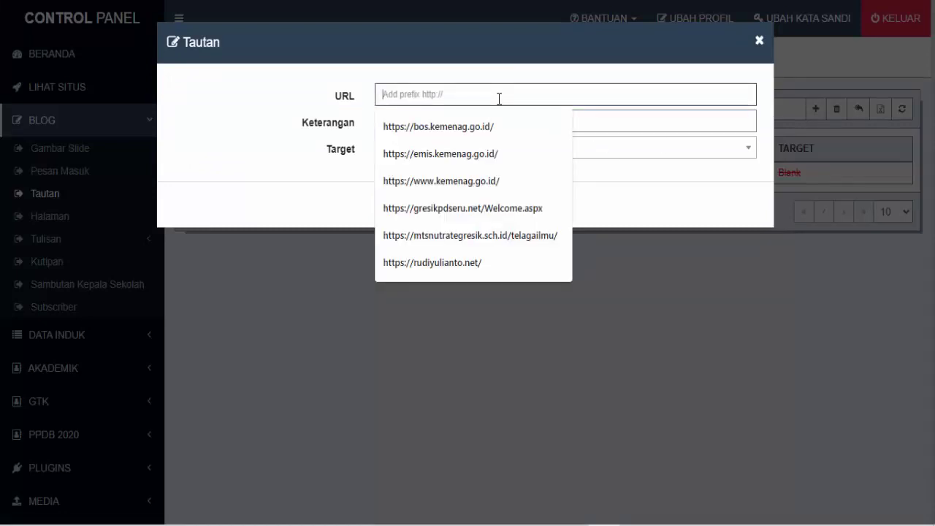
pyautogui.hotkey('ctrl', 't')
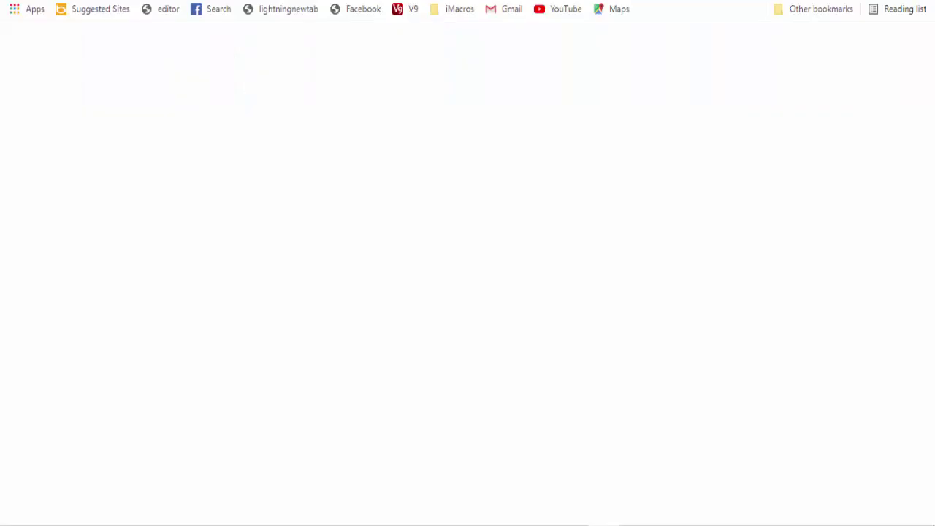
pyautogui.write('em')
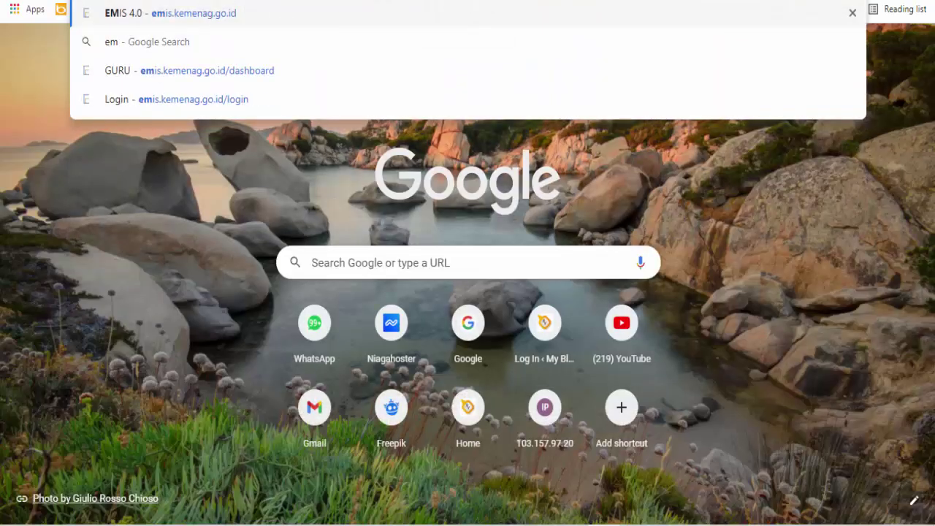
pyautogui.press('Return')
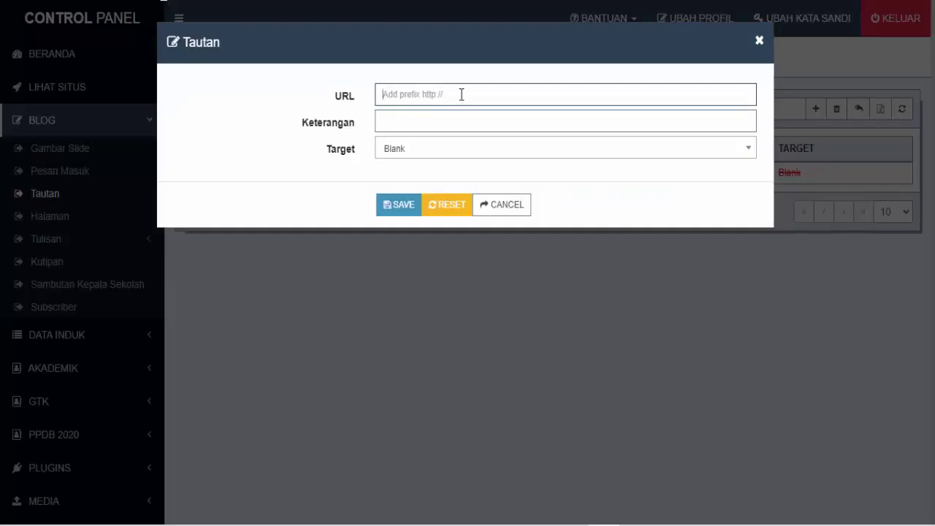
pyautogui.write('https://emis.kemenag.go.id/')
pyautogui.click(447, 117)
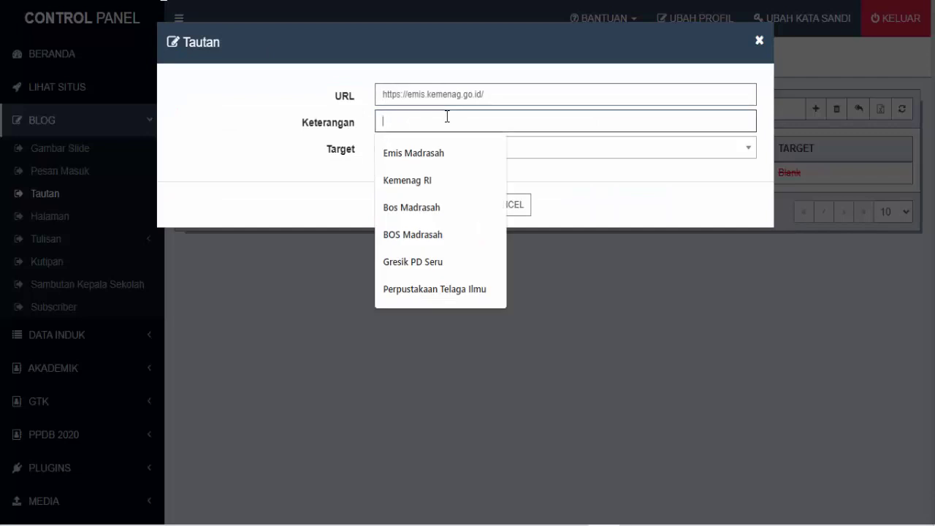
pyautogui.click(444, 156)
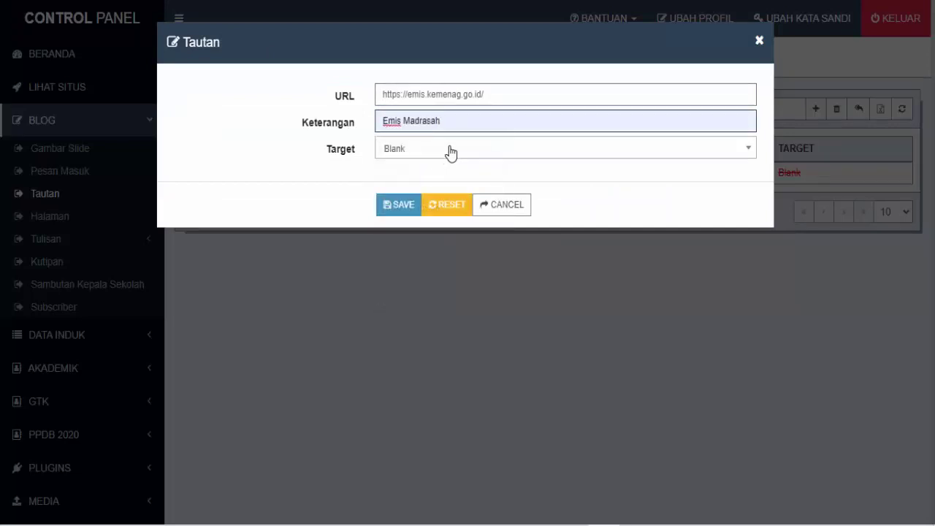
pyautogui.click(401, 212)
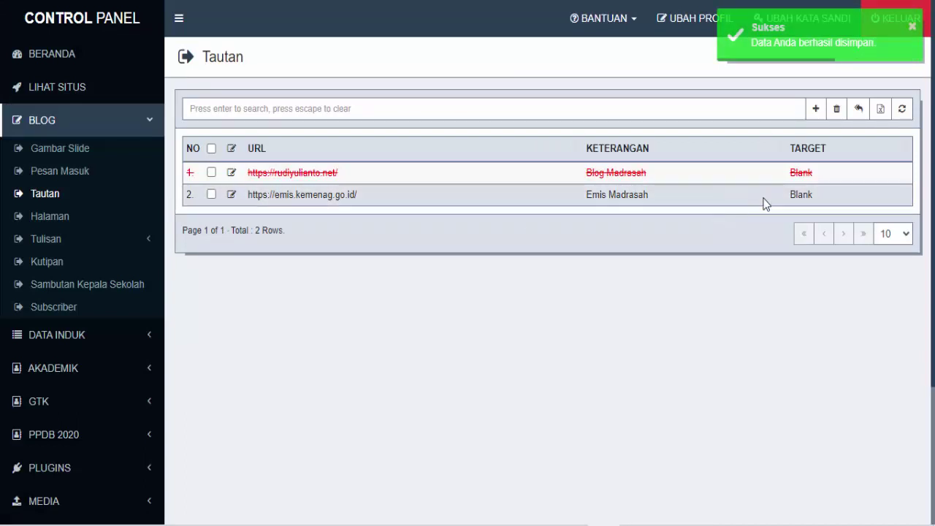
pyautogui.click(816, 111)
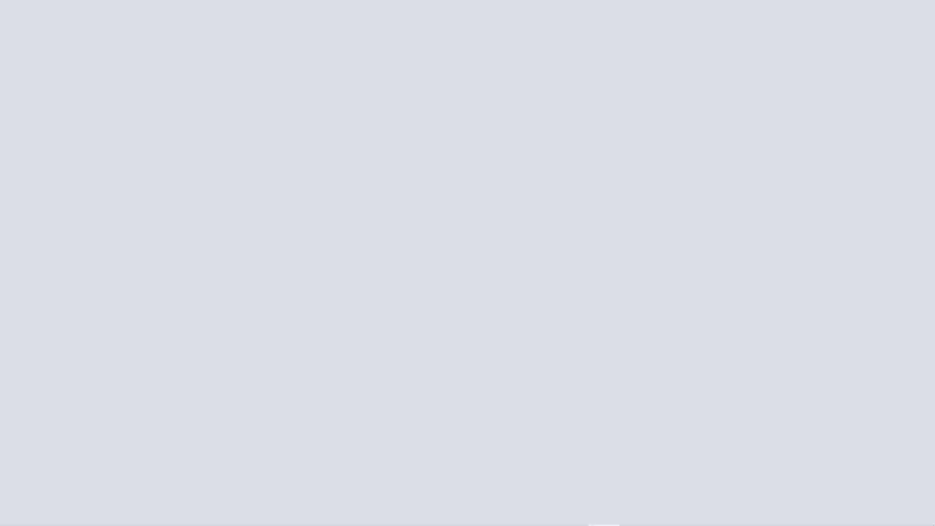
pyautogui.hotkey('ctrl', 'l')
pyautogui.write('bos')
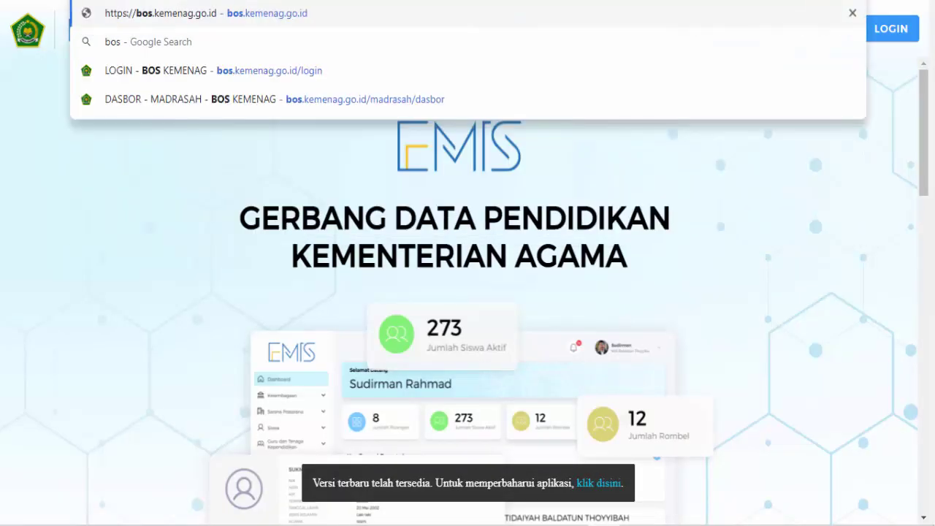
pyautogui.press('Return')
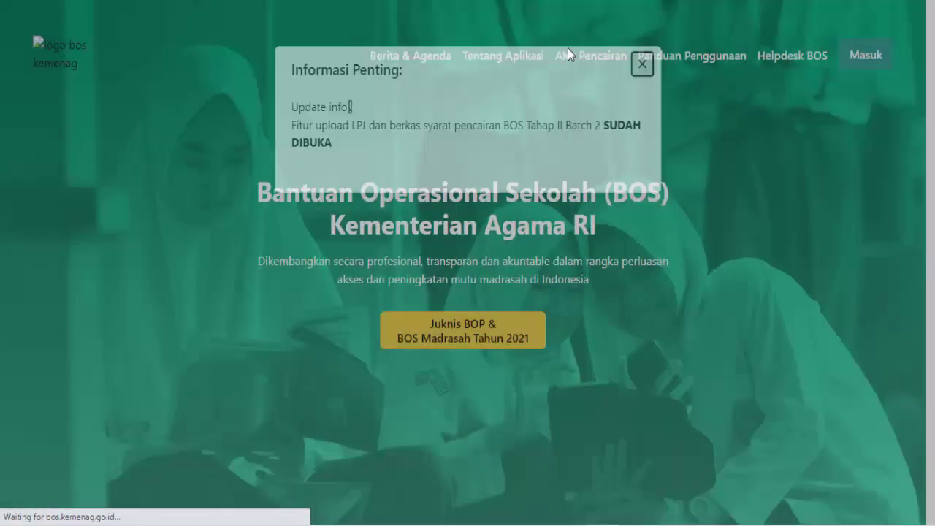
pyautogui.click(646, 62)
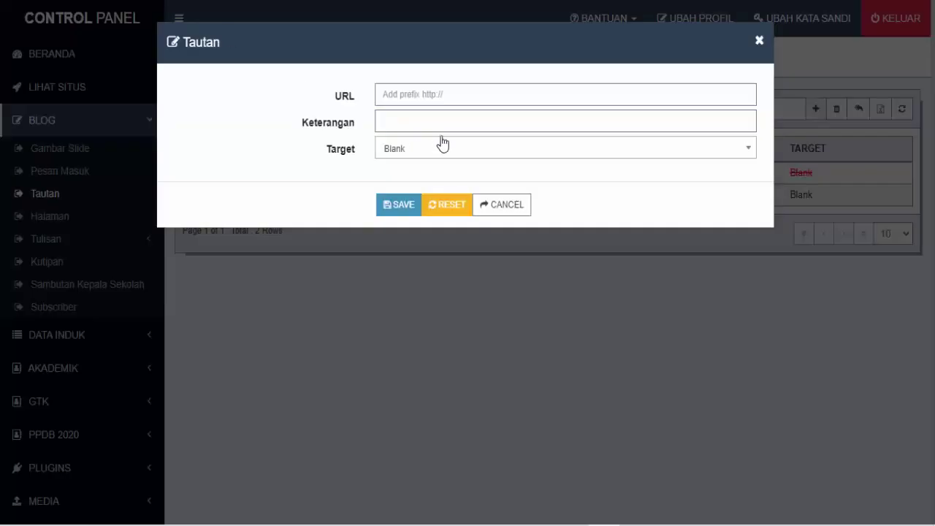
pyautogui.click(460, 100)
pyautogui.write('https://bos.kemenag.go.id/')
pyautogui.press('Tab')
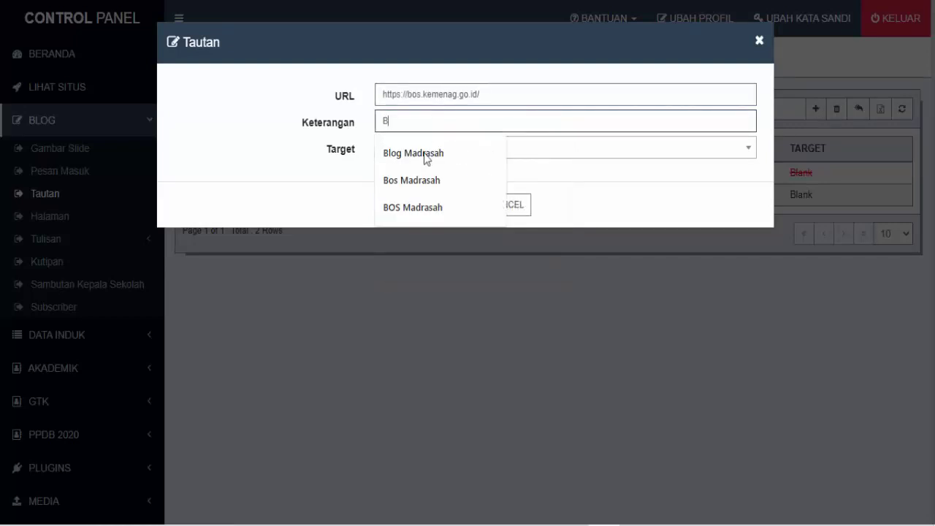
pyautogui.click(427, 182)
pyautogui.click(410, 216)
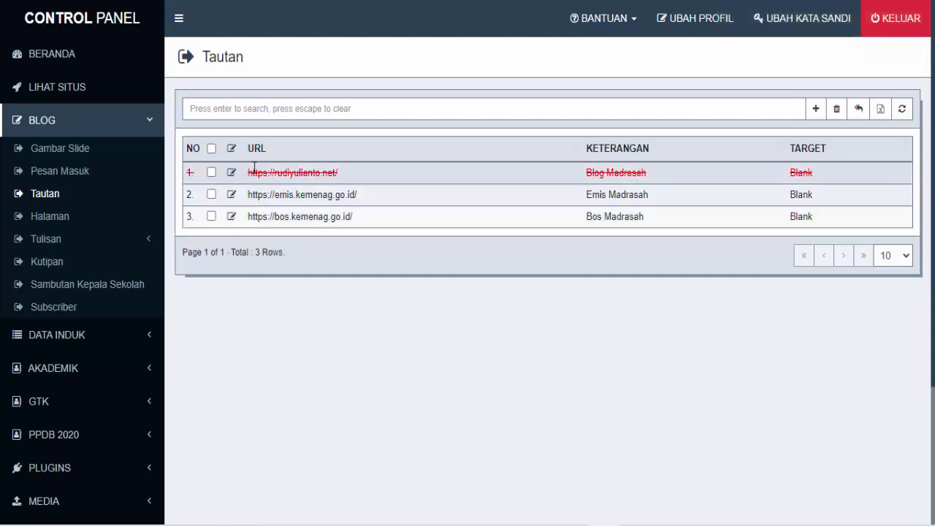
pyautogui.scroll(-3, 119, 265)
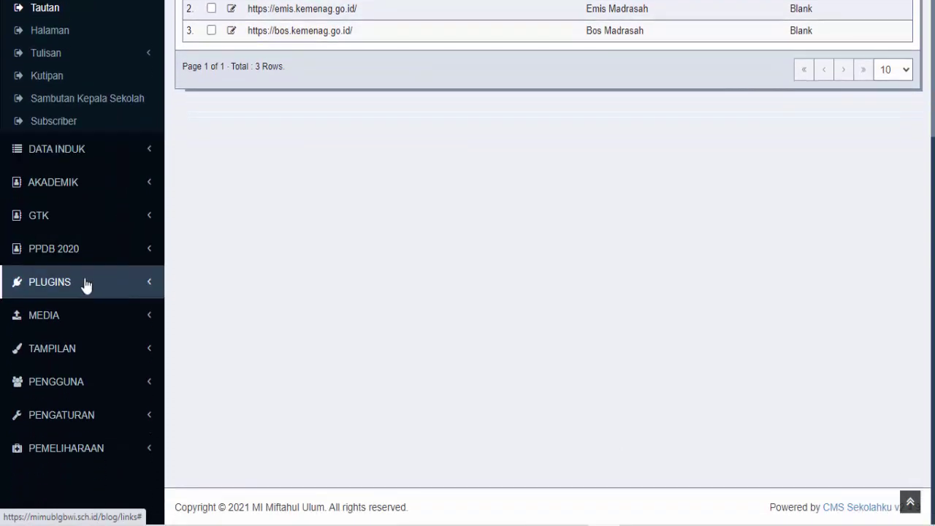
pyautogui.click(85, 283)
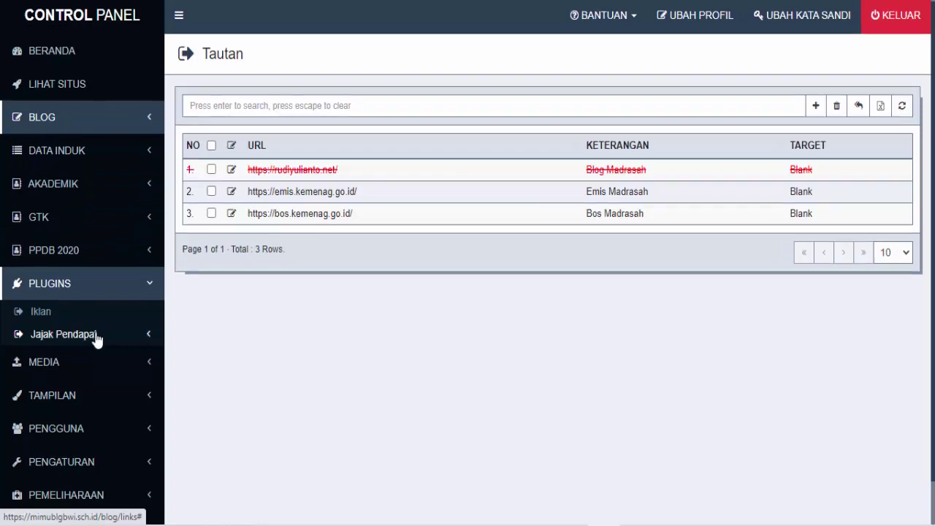
pyautogui.scroll(-1, 97, 339)
pyautogui.click(78, 325)
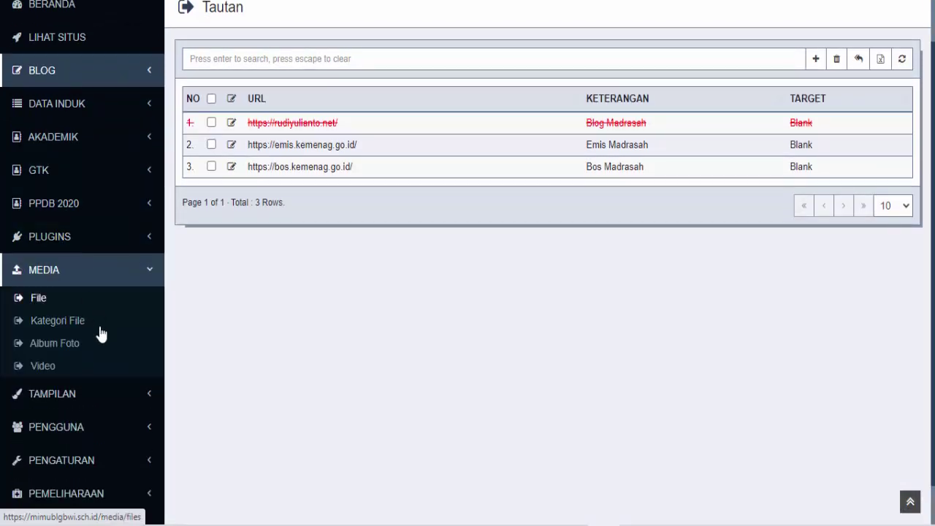
pyautogui.click(73, 393)
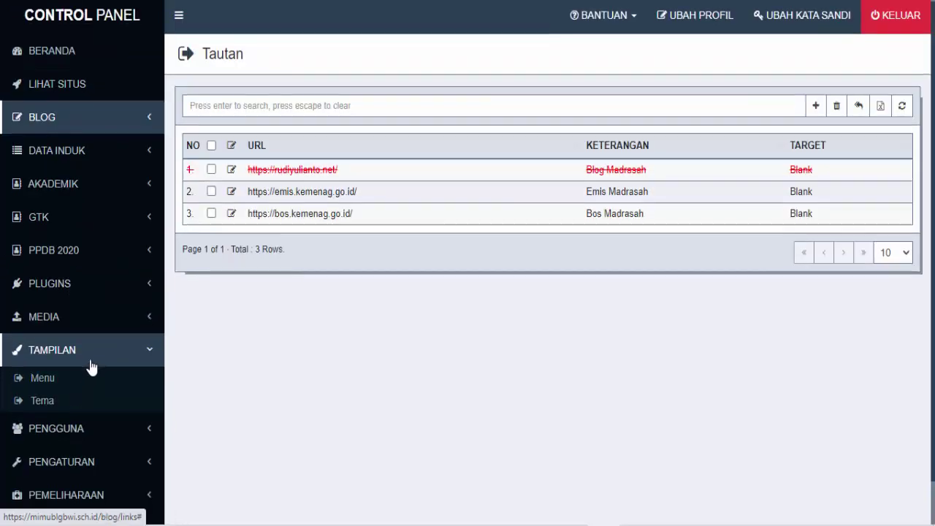
pyautogui.scroll(-1, 93, 358)
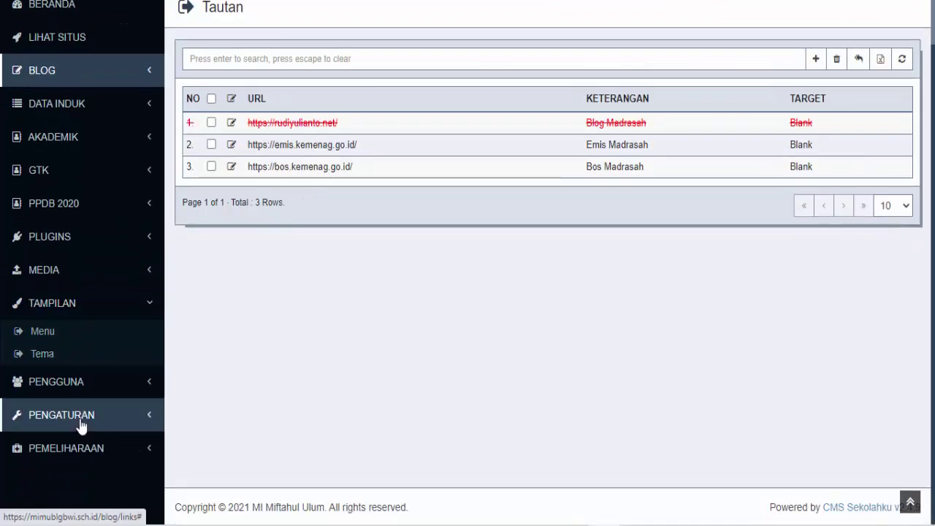
pyautogui.click(80, 418)
pyautogui.scroll(-2, 100, 312)
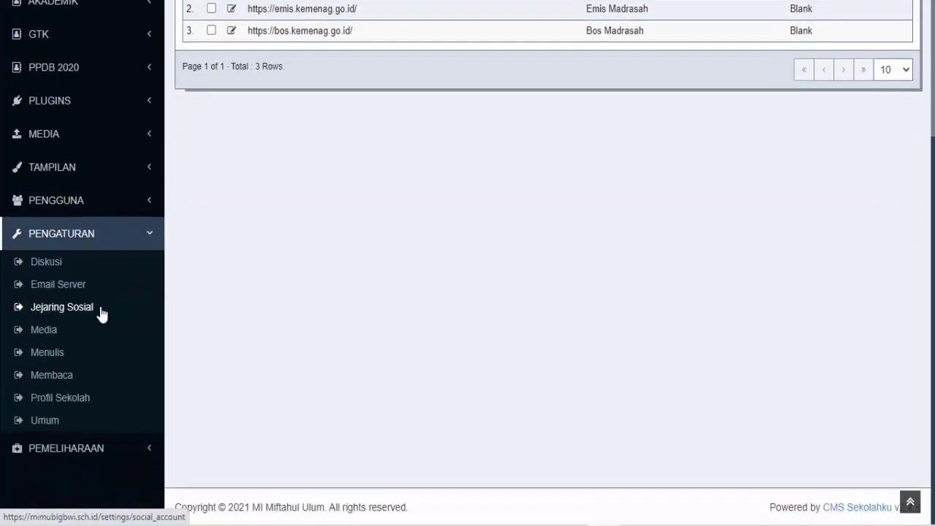
pyautogui.scroll(3, 106, 312)
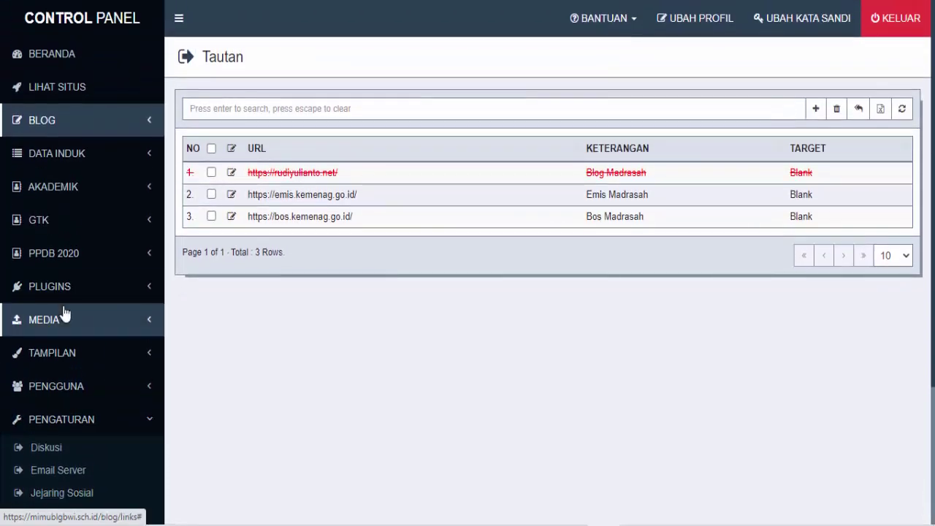
pyautogui.click(62, 124)
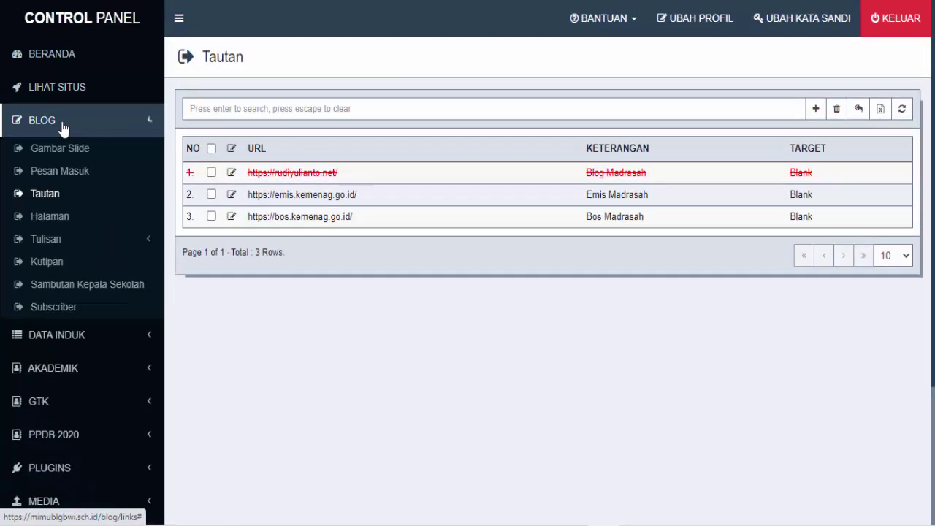
pyautogui.click(63, 125)
pyautogui.click(63, 124)
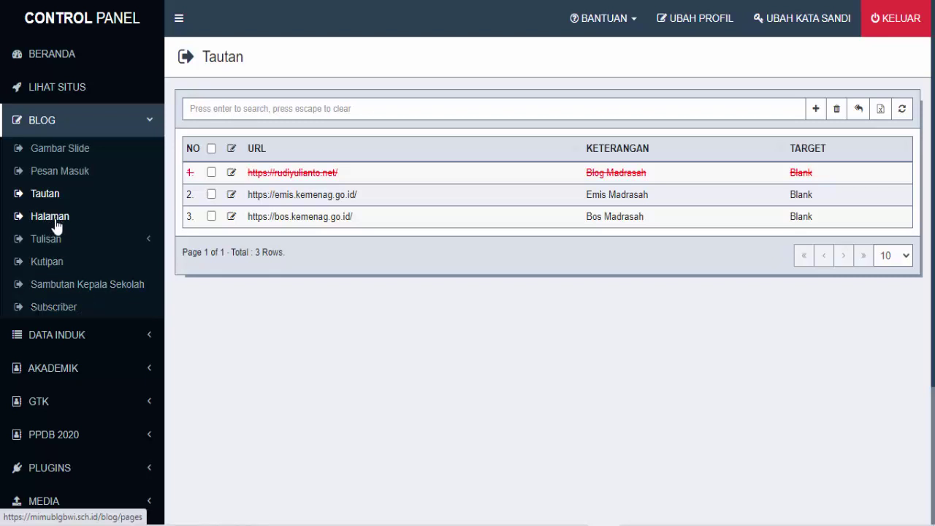
pyautogui.scroll(-2, 59, 231)
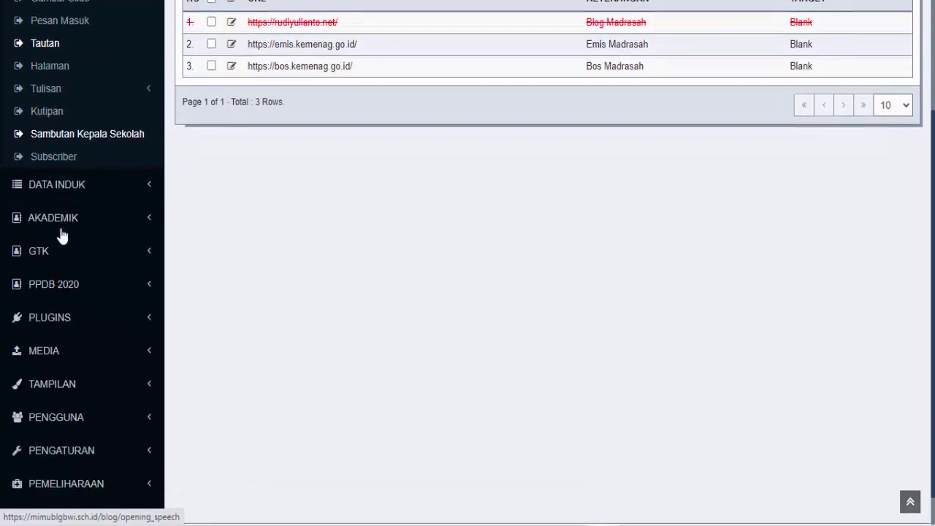
pyautogui.click(65, 317)
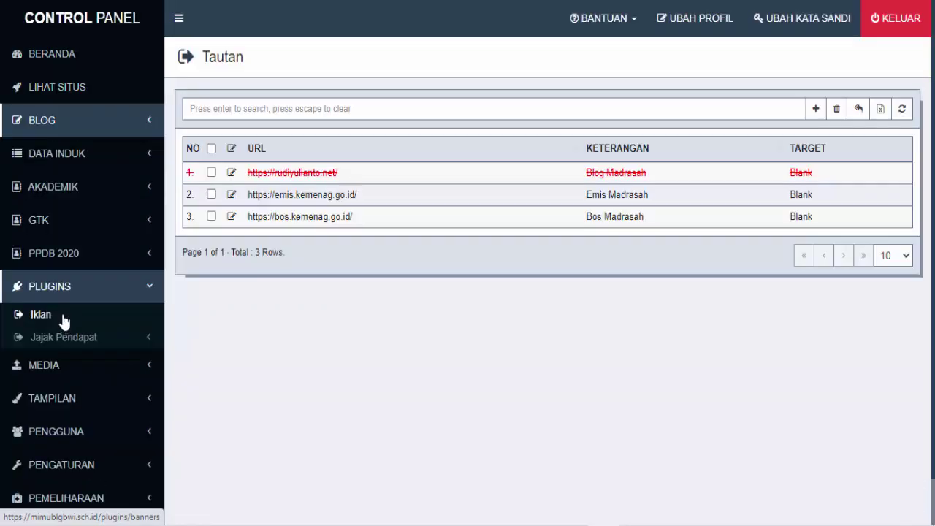
pyautogui.click(55, 288)
pyautogui.click(56, 290)
pyautogui.scroll(-2, 67, 317)
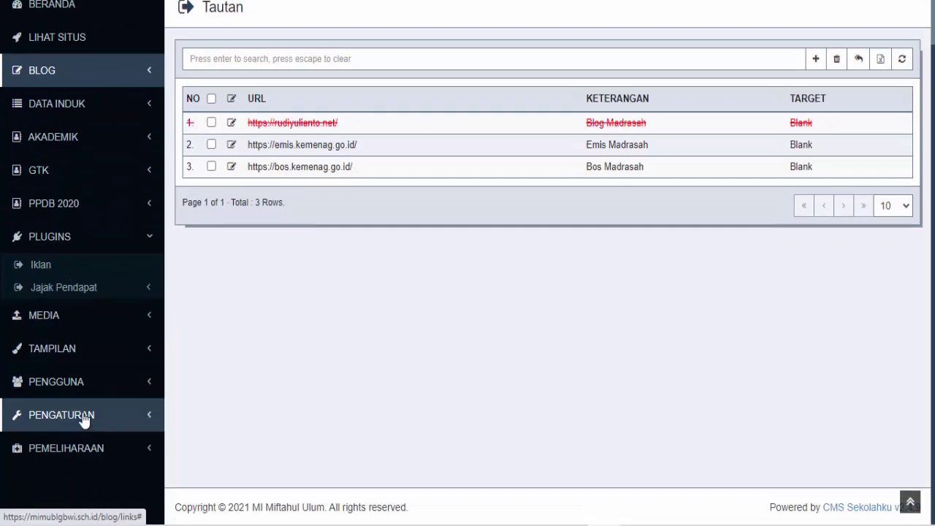
pyautogui.click(84, 419)
pyautogui.scroll(-1, 114, 386)
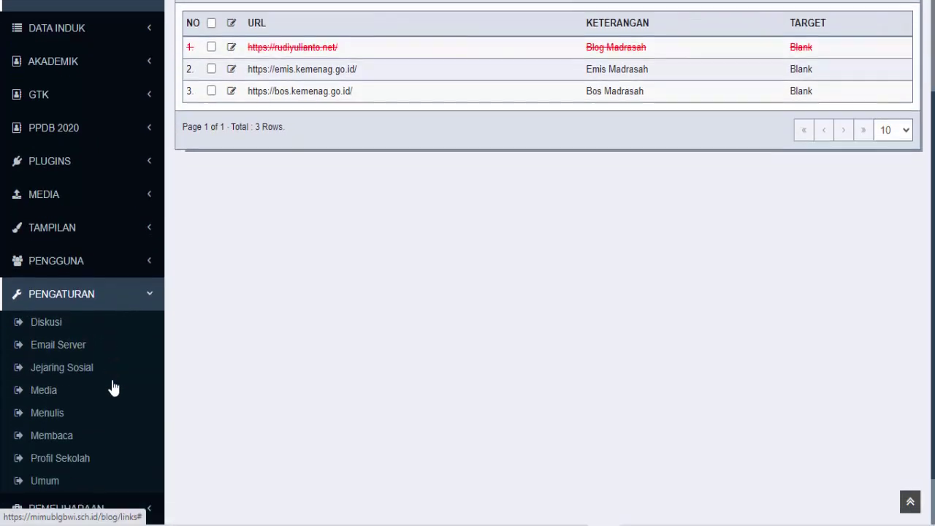
pyautogui.scroll(-1, 121, 309)
pyautogui.scroll(3, 124, 289)
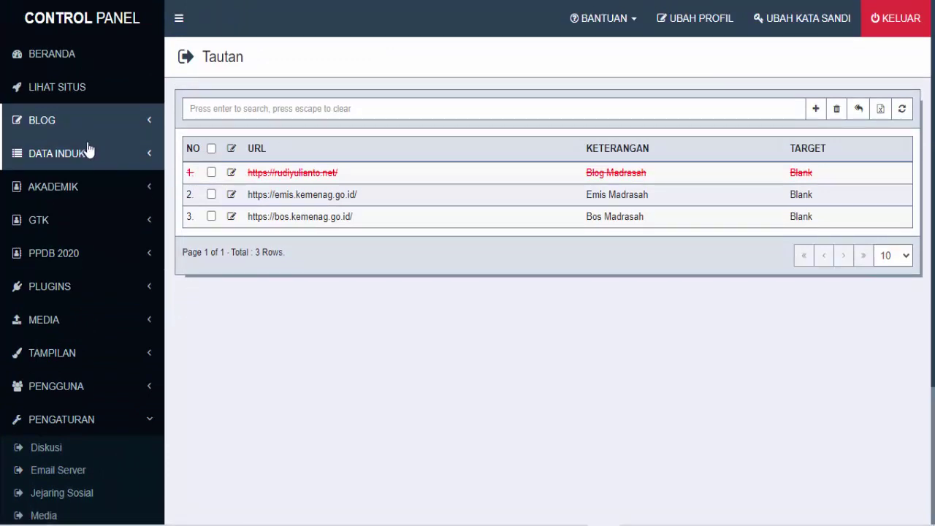
pyautogui.click(139, 126)
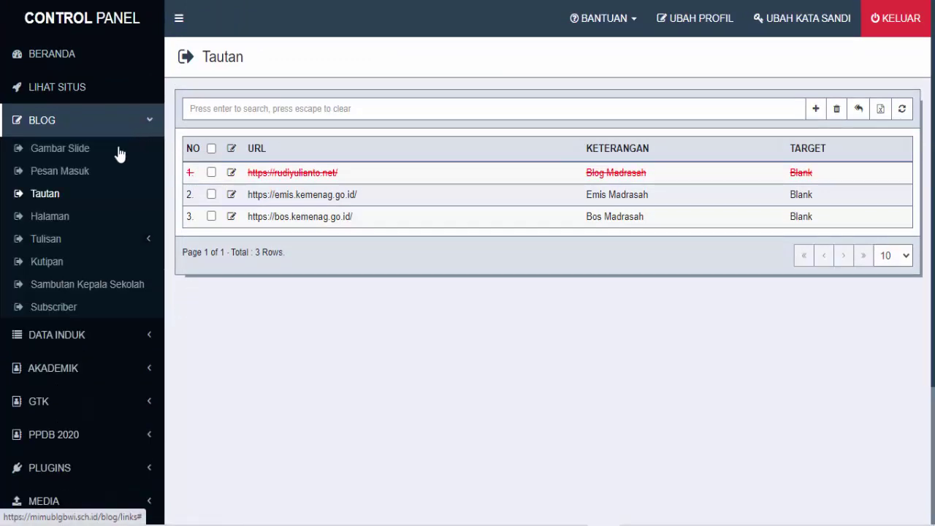
pyautogui.click(60, 223)
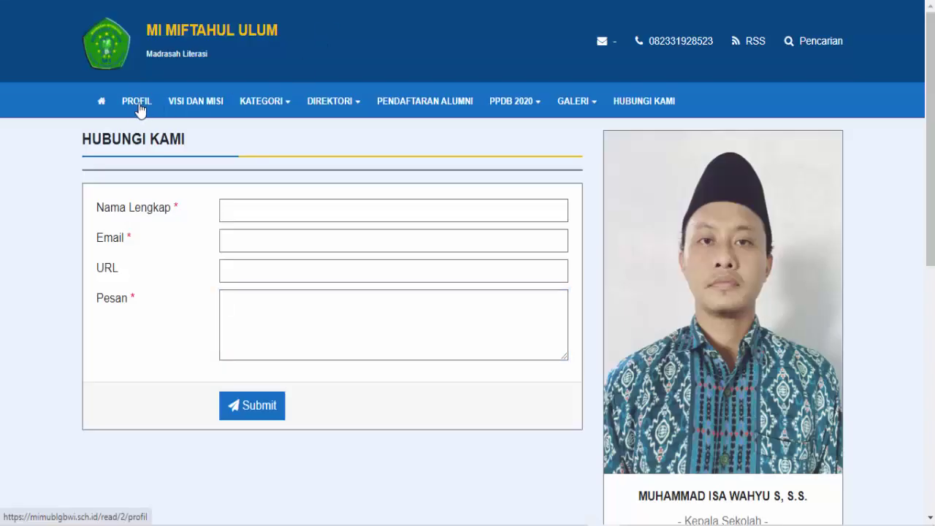
# Look through the school's Profil page, then open the Visi dan Misi page
pyautogui.click(140, 109)
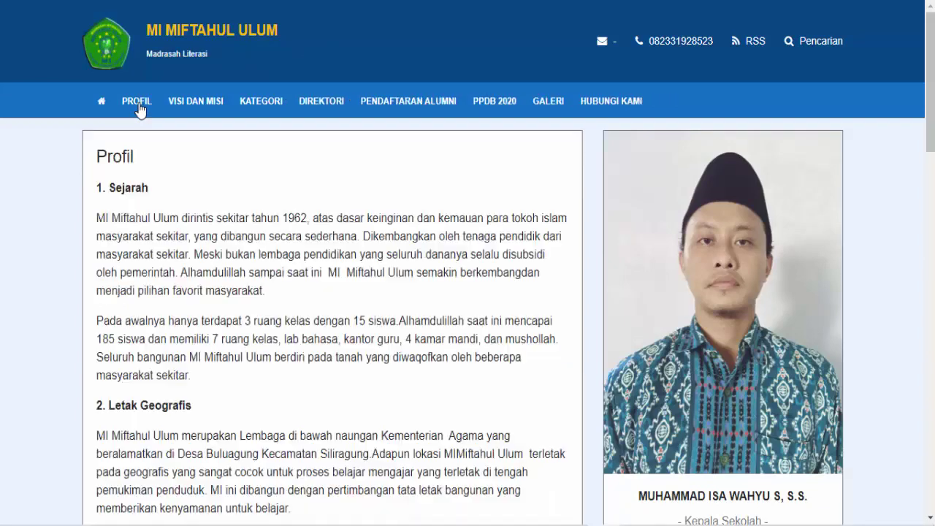
pyautogui.scroll(-3, 313, 291)
pyautogui.scroll(-12, 313, 291)
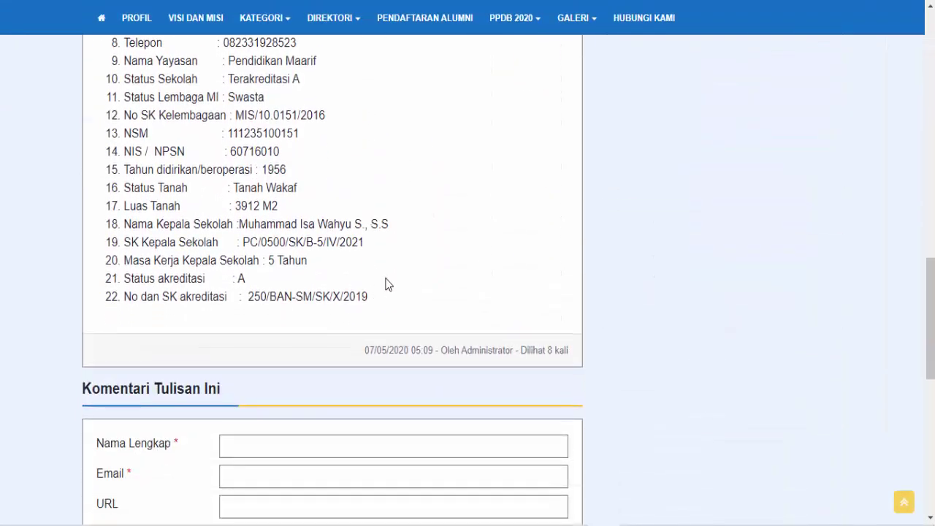
pyautogui.scroll(-7, 385, 285)
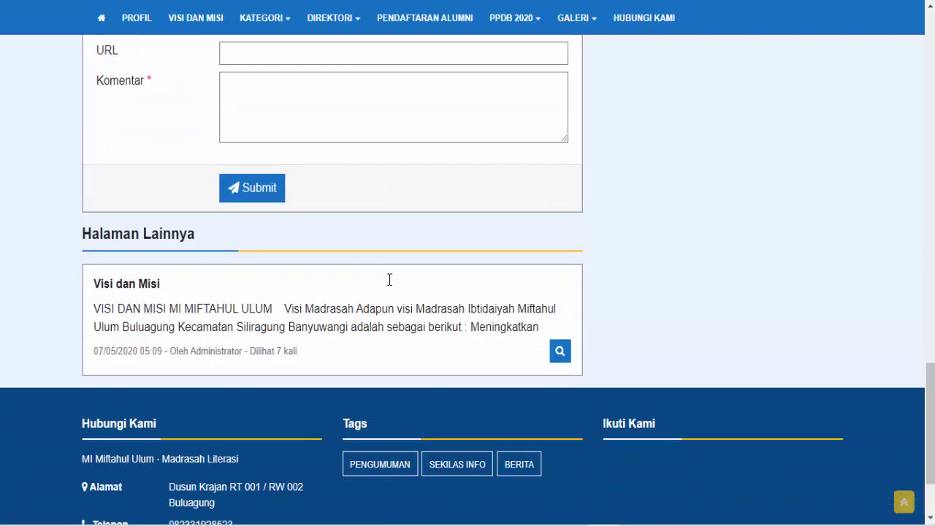
pyautogui.scroll(7, 390, 285)
pyautogui.scroll(15, 390, 286)
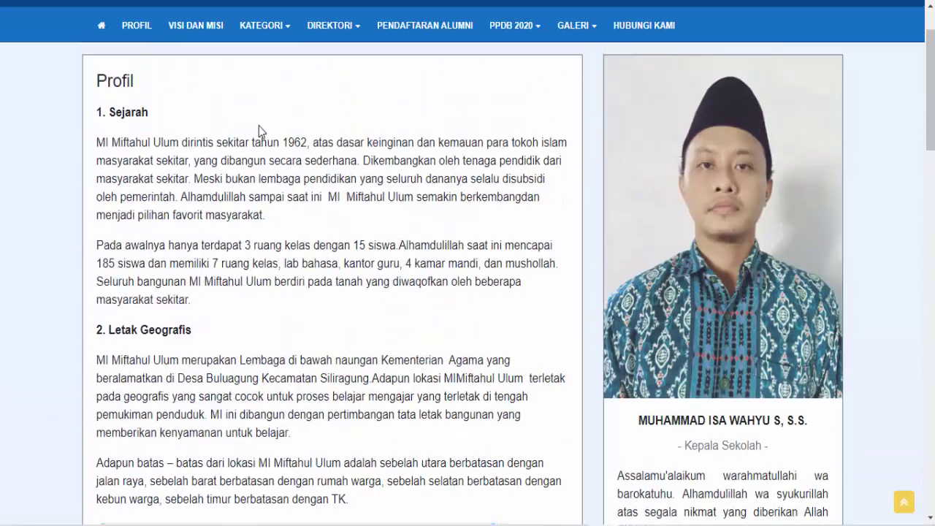
pyautogui.click(197, 29)
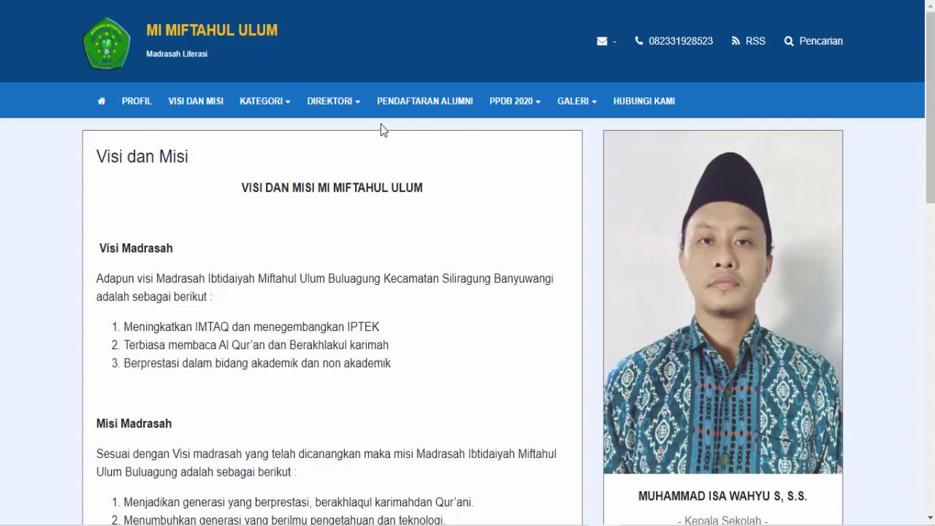
pyautogui.click(340, 118)
# Create a new page titled 'Sarana dan Prasarana' and try saving it with an empty body
pyautogui.click(319, 0)
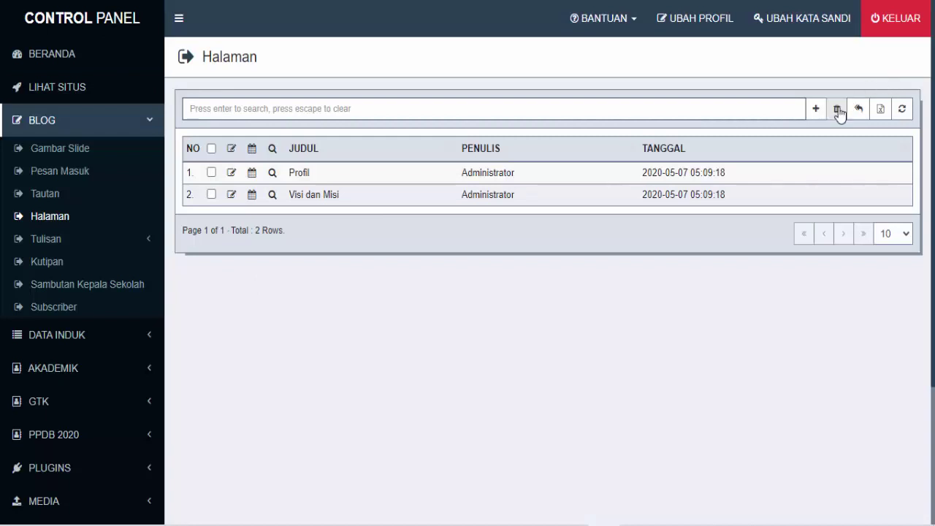
pyautogui.click(816, 111)
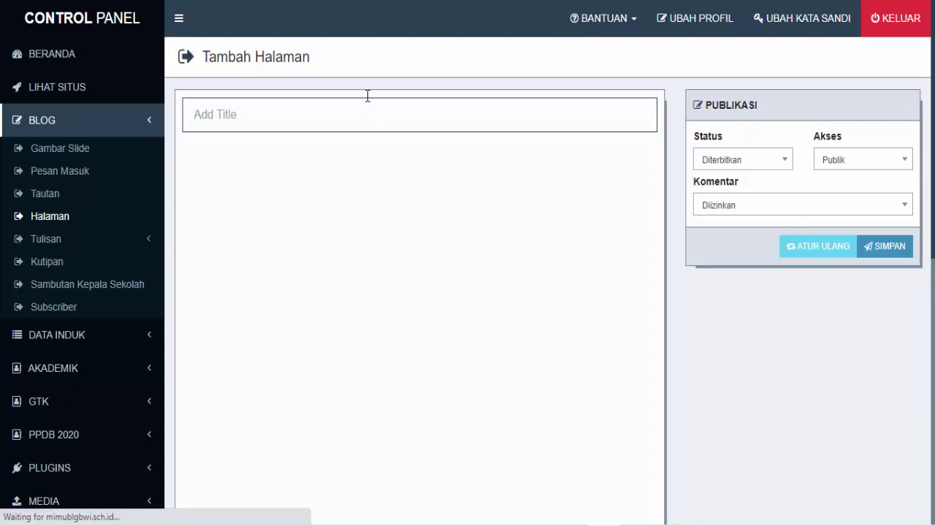
pyautogui.write('Sarana dan Prasa')
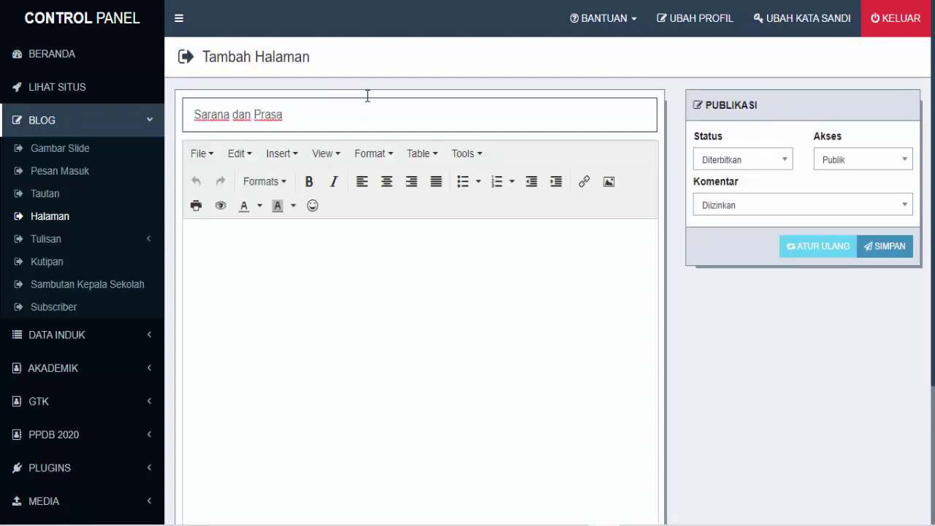
pyautogui.write('rana')
pyautogui.press('BackSpace')
pyautogui.press('BackSpace')
pyautogui.press('BackSpace')
pyautogui.press('BackSpace')
pyautogui.write('na')
pyautogui.press('BackSpace')
pyautogui.press('BackSpace')
pyautogui.write('rana')
pyautogui.scroll(-2, 483, 269)
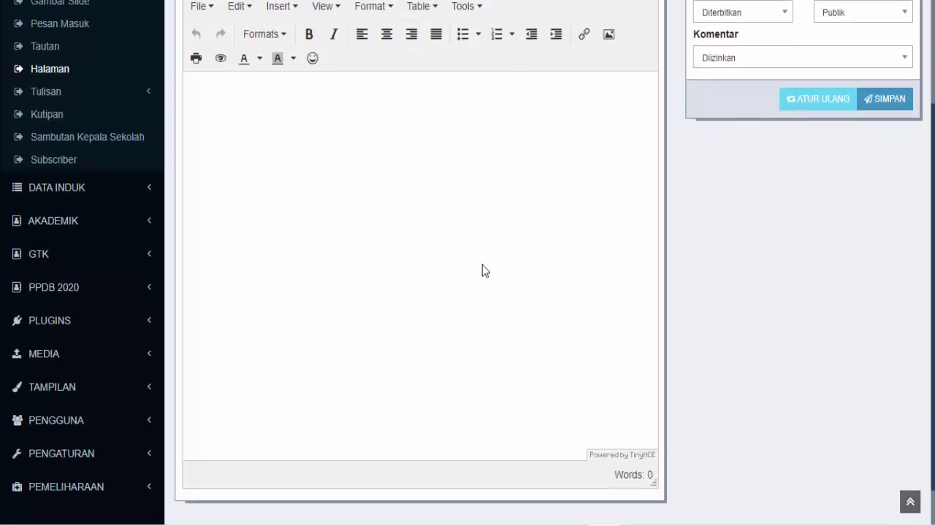
pyautogui.scroll(1, 482, 269)
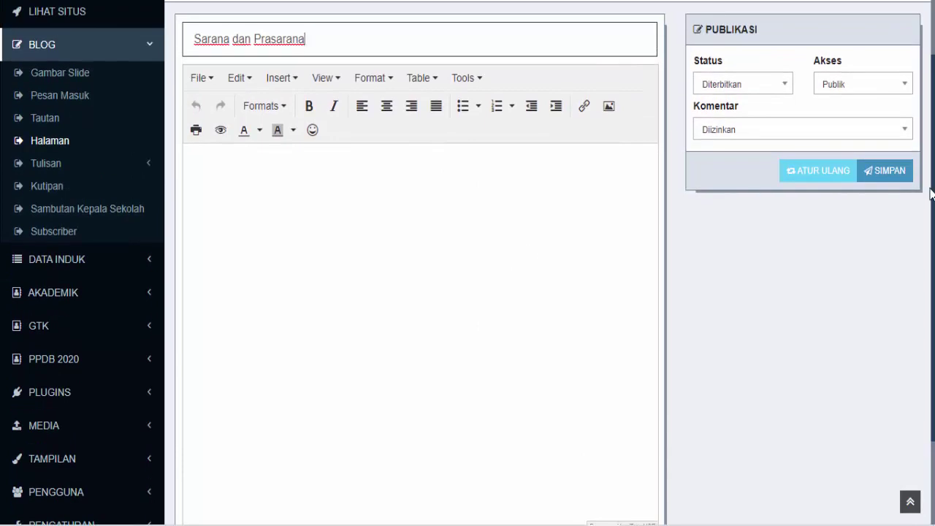
pyautogui.click(264, 195)
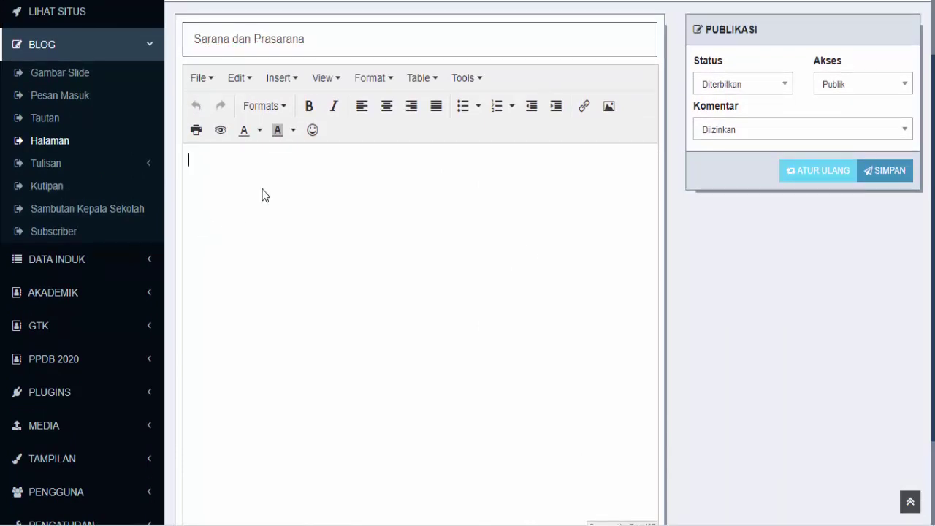
pyautogui.click(895, 176)
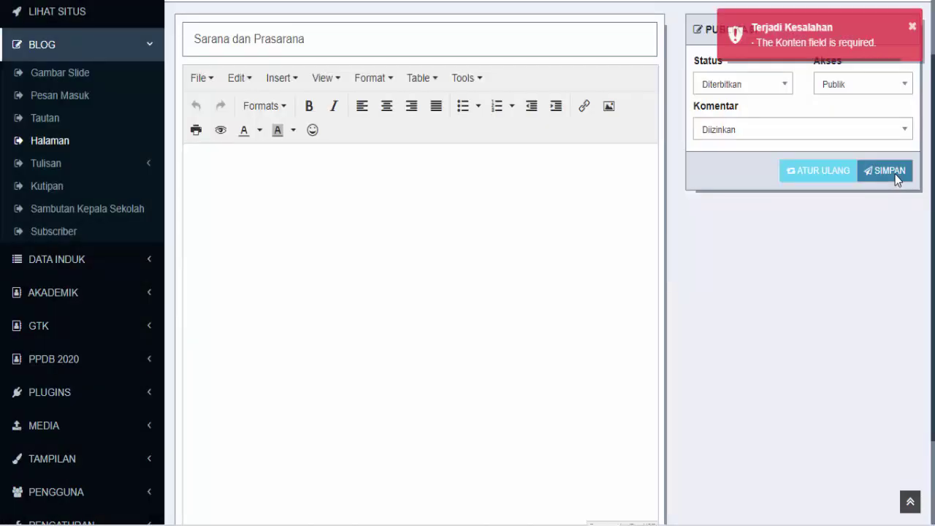
# Give the page '-' as placeholder body and save it, keeping status Diterbitkan
pyautogui.click(224, 177)
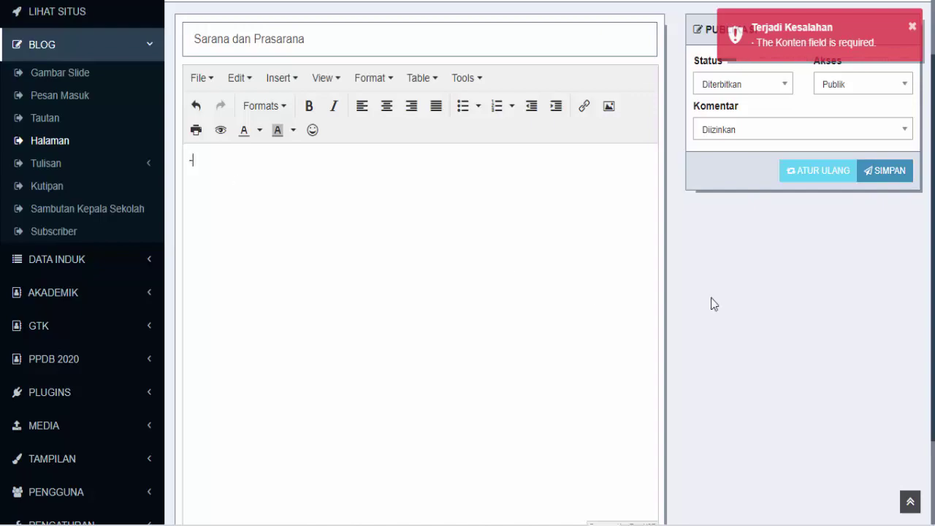
pyautogui.click(893, 173)
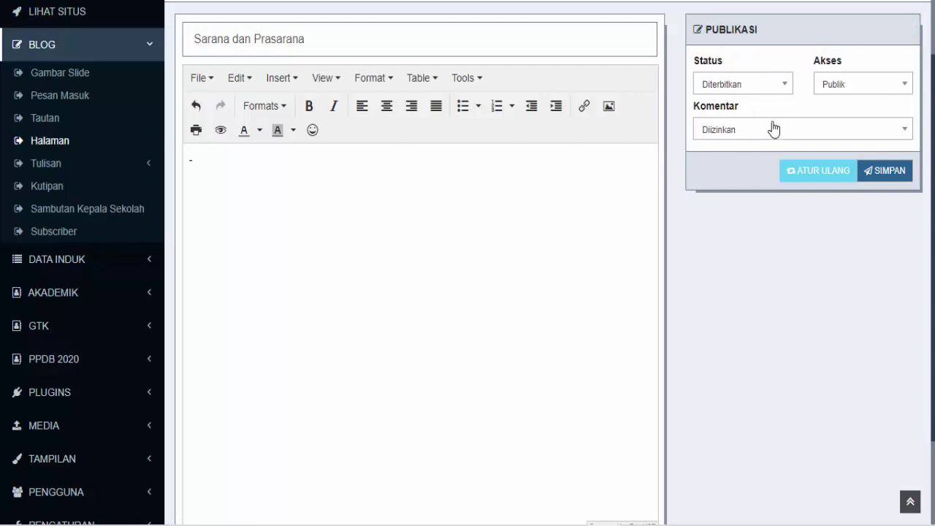
pyautogui.click(785, 88)
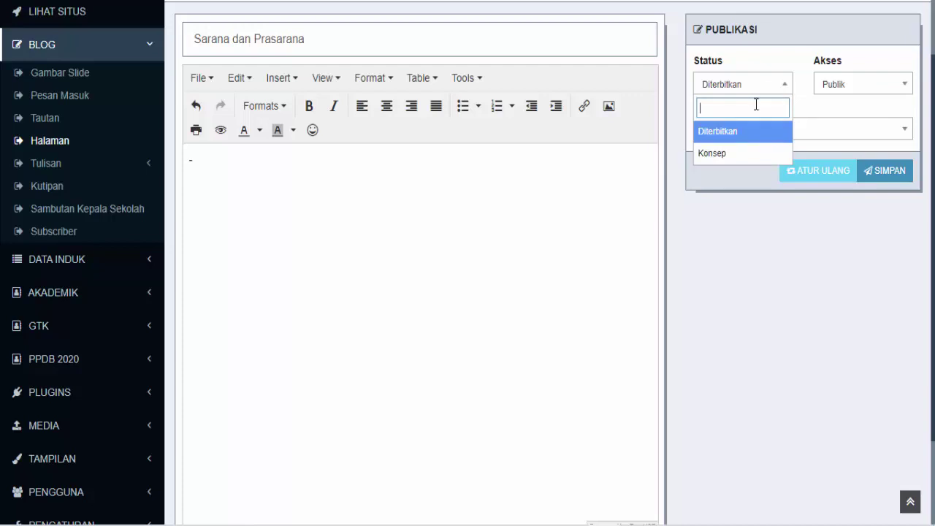
pyautogui.click(760, 86)
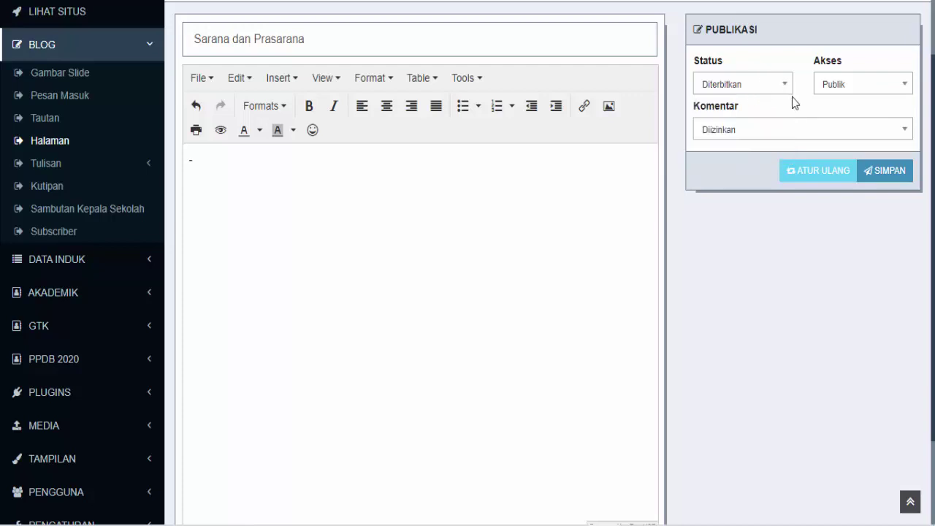
pyautogui.click(781, 91)
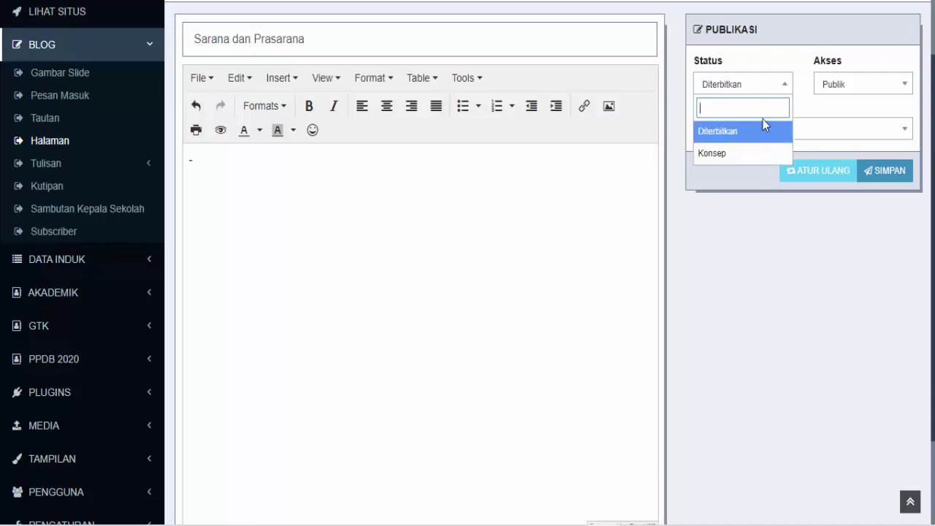
pyautogui.click(784, 89)
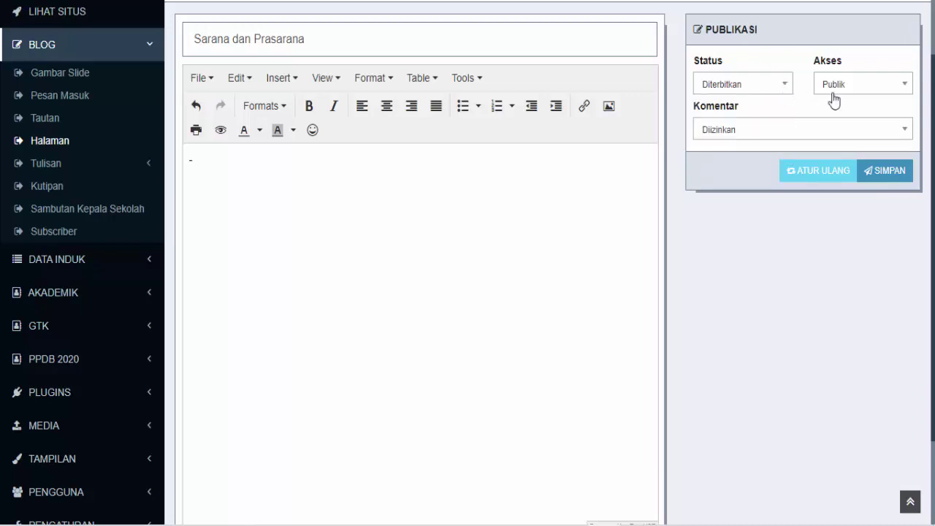
# Set page access to Private, leave comments Diizinkan, and save the page again
pyautogui.click(868, 88)
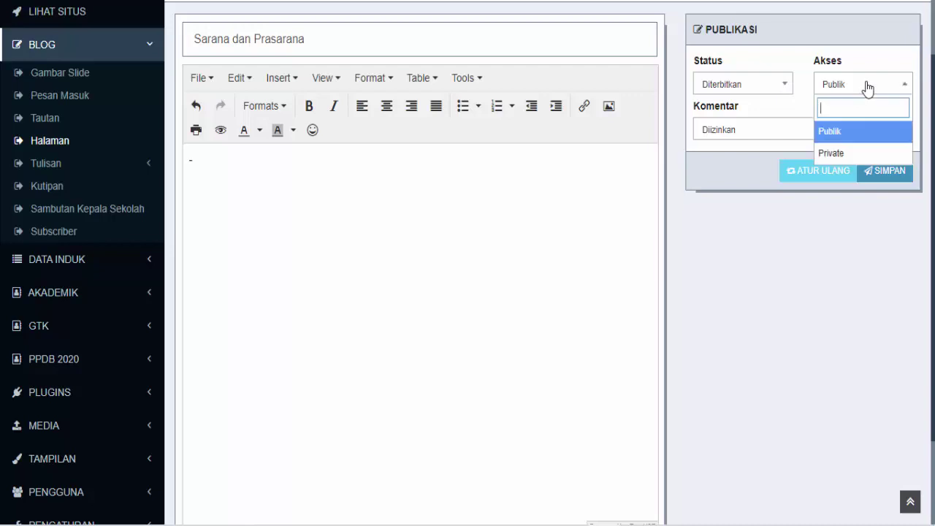
pyautogui.click(838, 155)
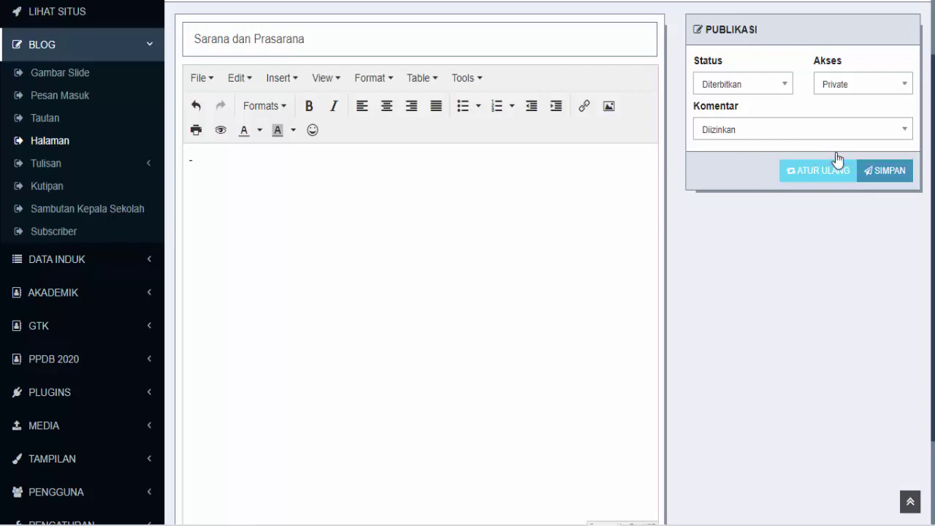
pyautogui.click(906, 89)
pyautogui.click(907, 90)
pyautogui.click(792, 133)
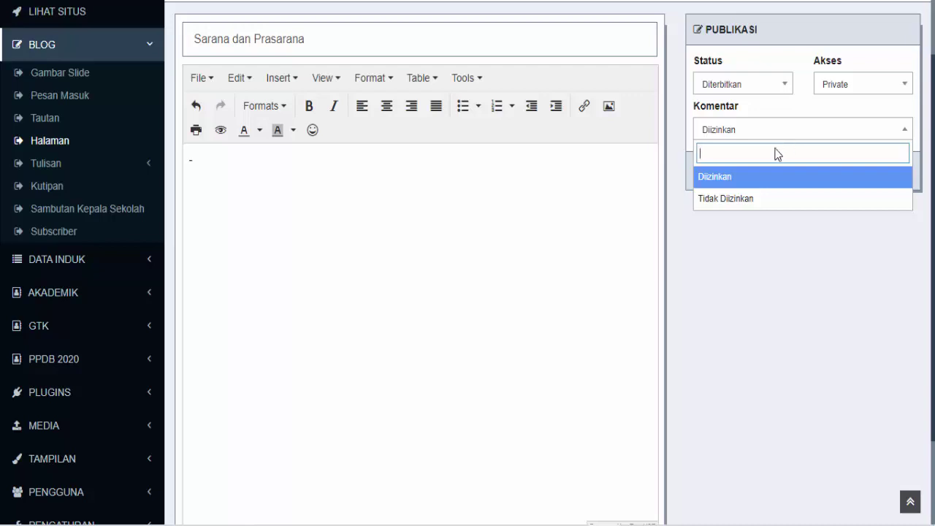
pyautogui.click(753, 201)
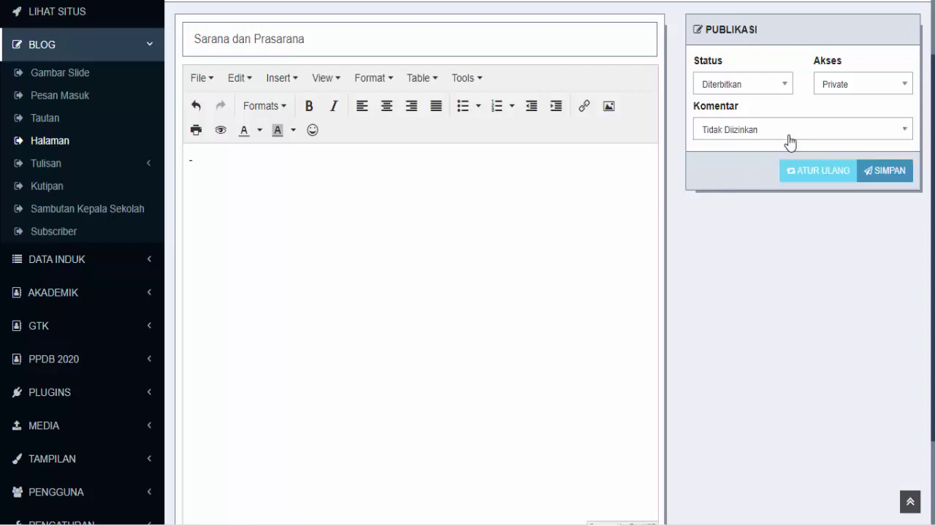
pyautogui.click(791, 135)
pyautogui.click(751, 181)
pyautogui.click(896, 181)
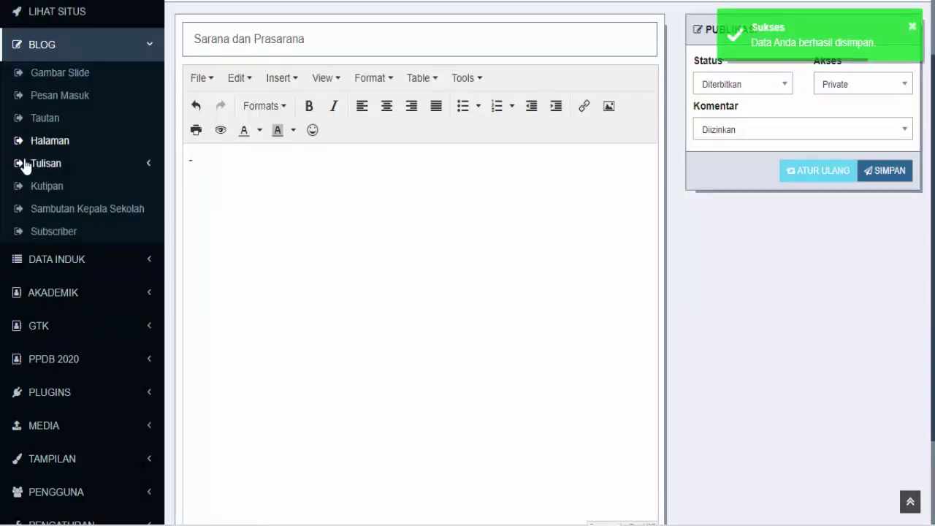
pyautogui.click(55, 146)
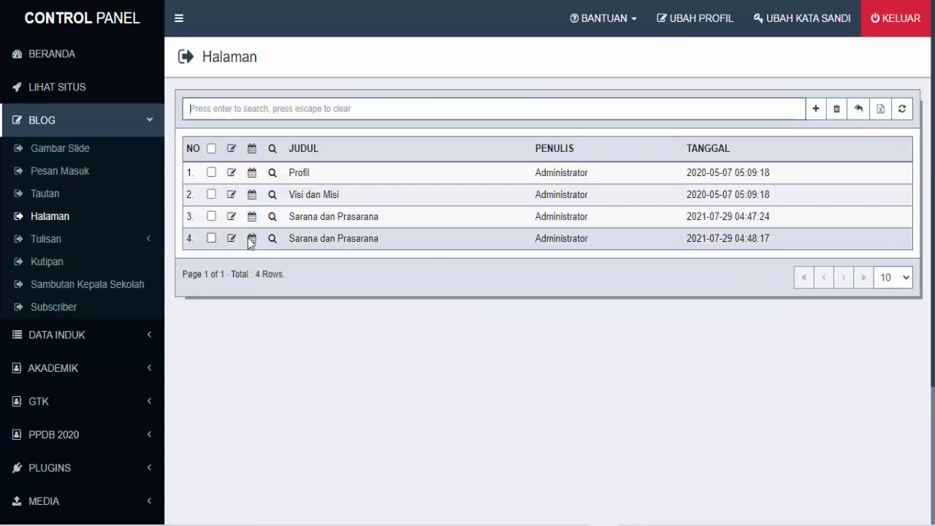
# Delete the duplicate Sarana dan Prasarana page in row 4 and confirm with OK
pyautogui.click(211, 239)
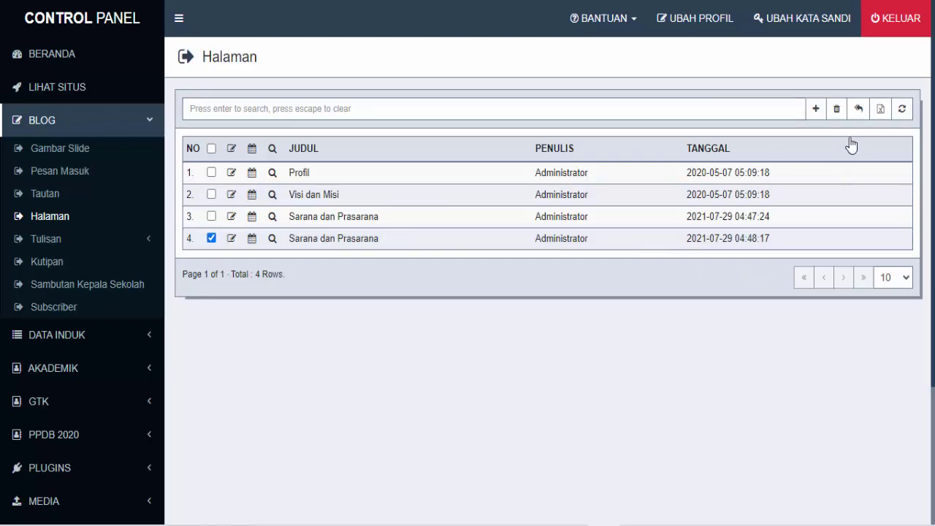
pyautogui.click(837, 109)
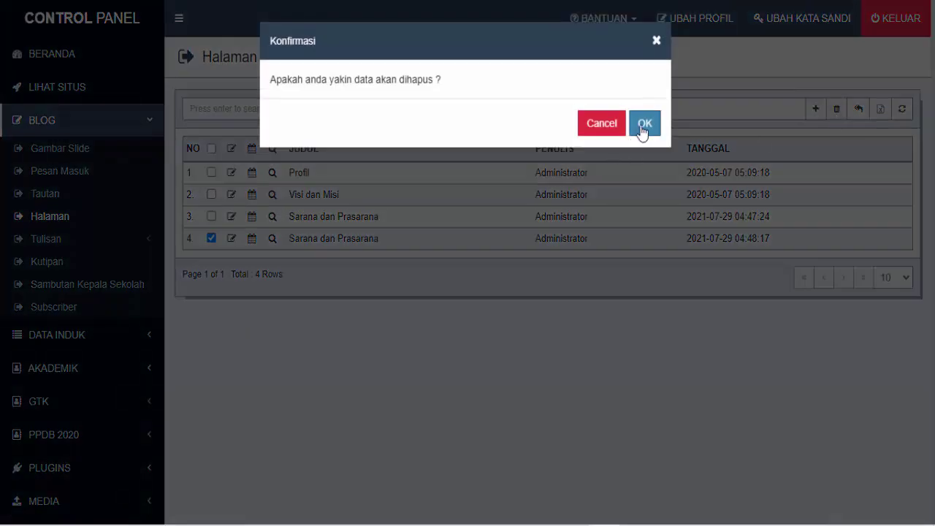
pyautogui.click(644, 126)
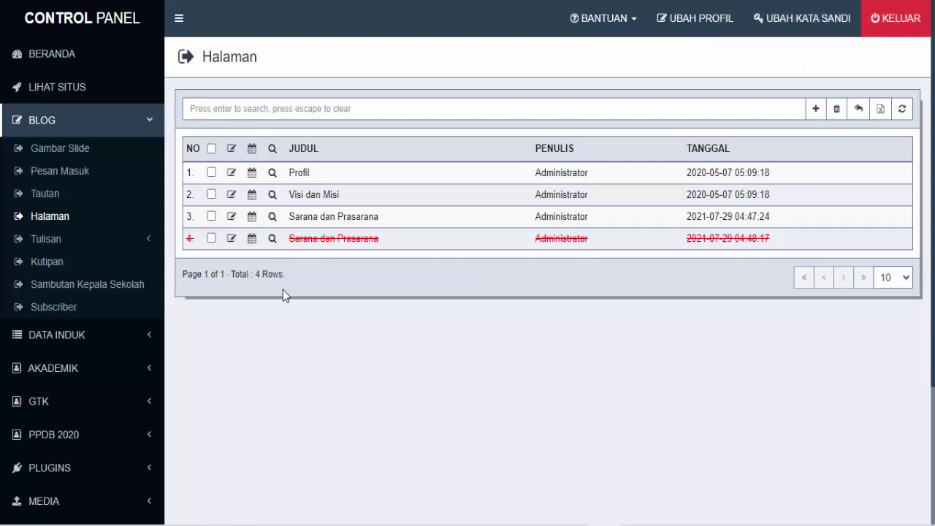
# Show all posts under Blog > Tulisan and start editing Sample Post 1
pyautogui.click(49, 246)
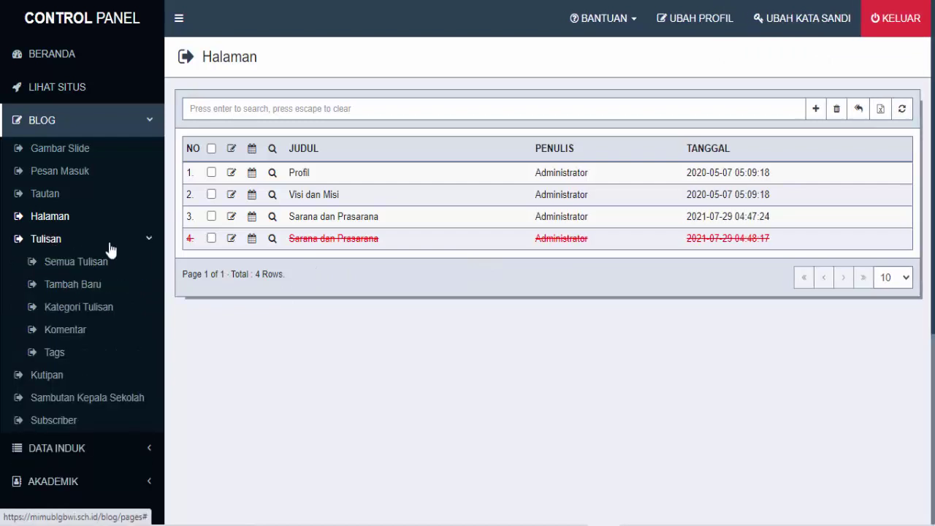
pyautogui.click(85, 269)
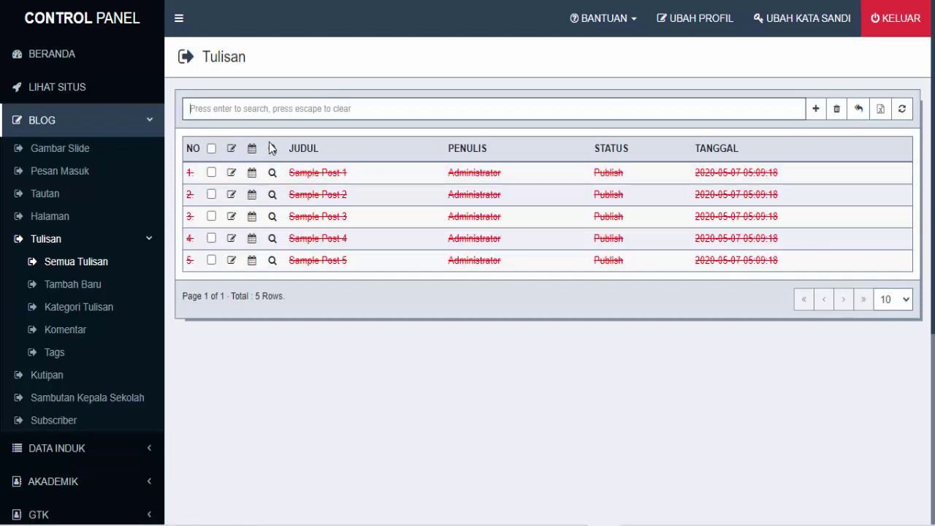
pyautogui.click(233, 175)
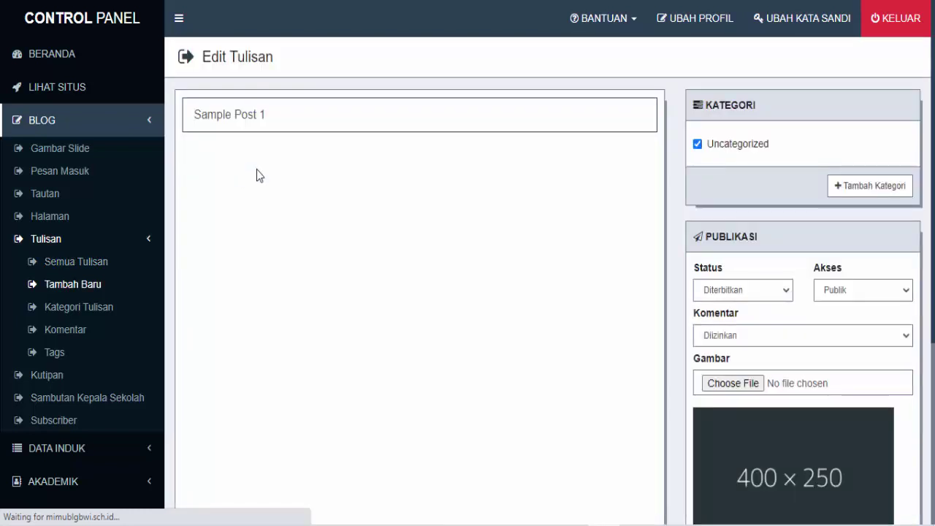
# Overwrite the Sample Post 1 title with 'Juara O2SN'
pyautogui.moveTo(322, 119); pyautogui.dragTo(190, 116)
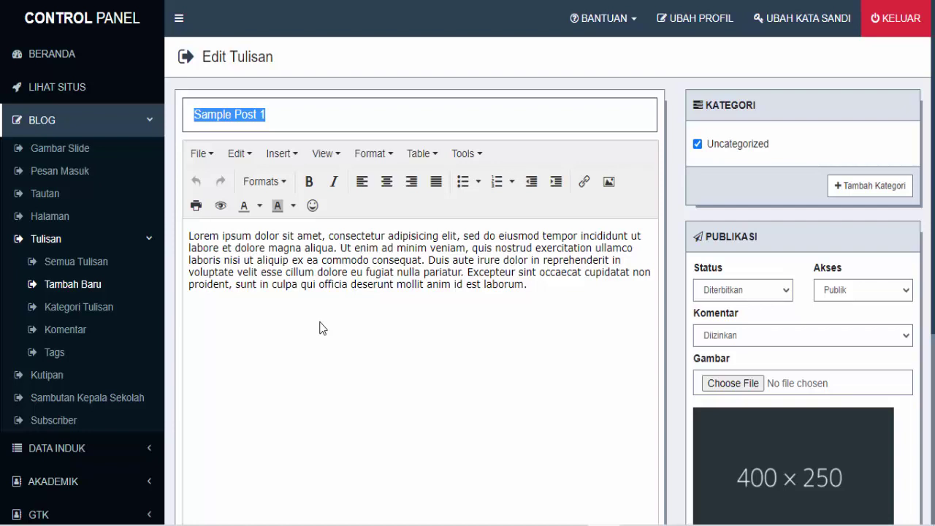
pyautogui.write('Juara')
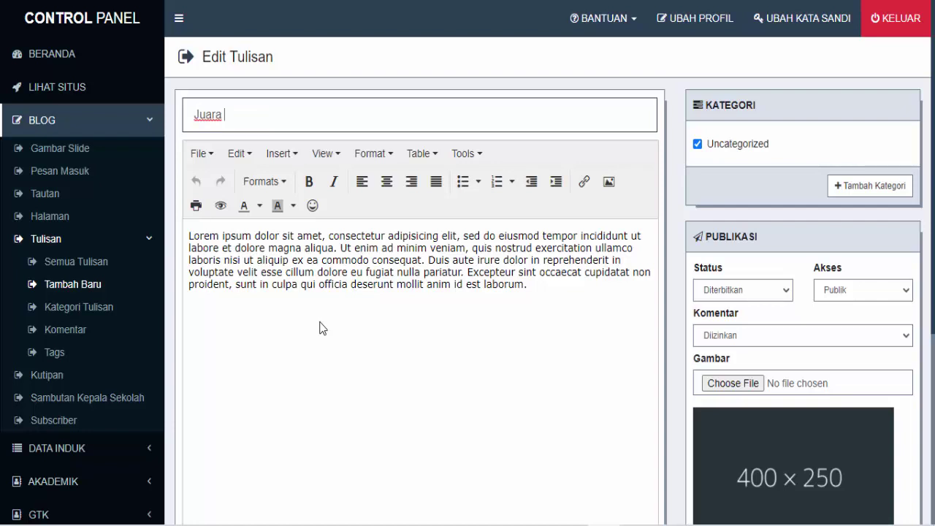
pyautogui.write('O2SN')
# Replace the Lorem ipsum body with 'Selamat dan Sukses Atas nama' plus the student's name and the Kelas 5 O2SN Tingkat Kabupaten win
pyautogui.moveTo(527, 284); pyautogui.dragTo(188, 234)
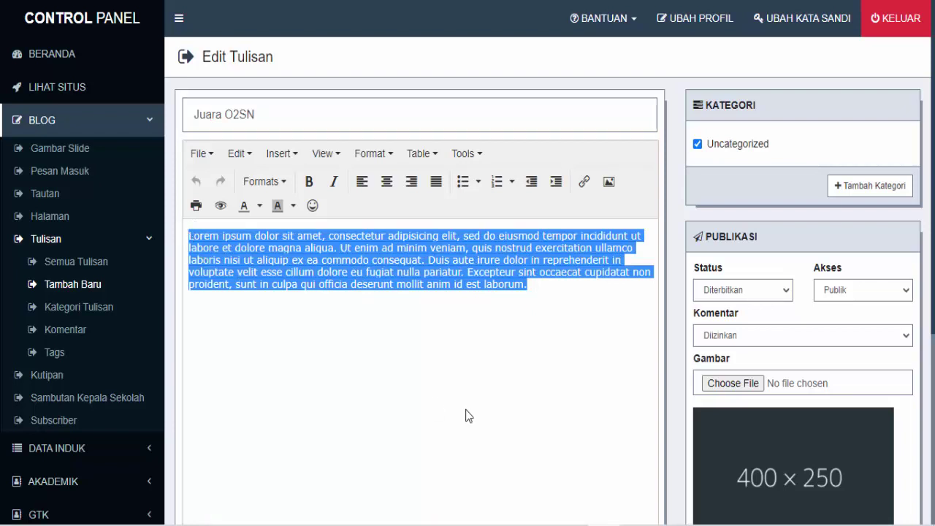
pyautogui.write('Selamat dan')
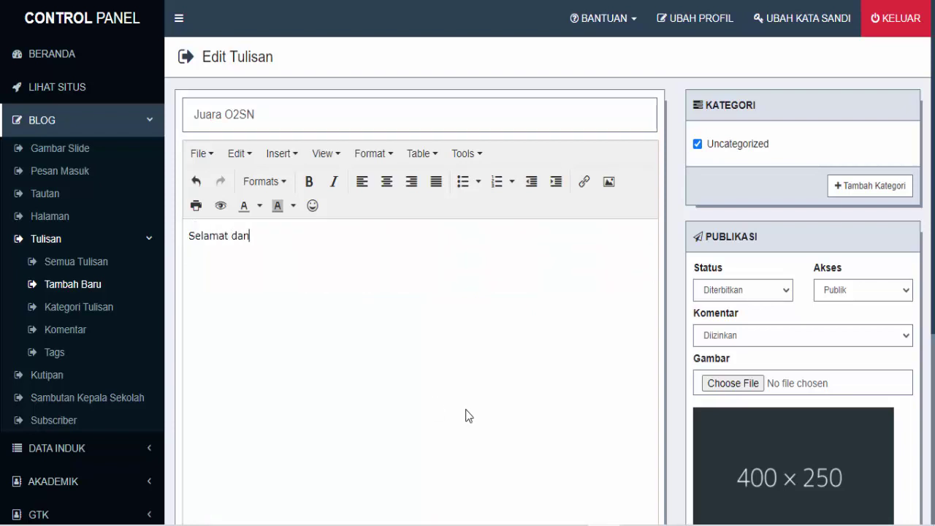
pyautogui.write(' Sukses Atasnama')
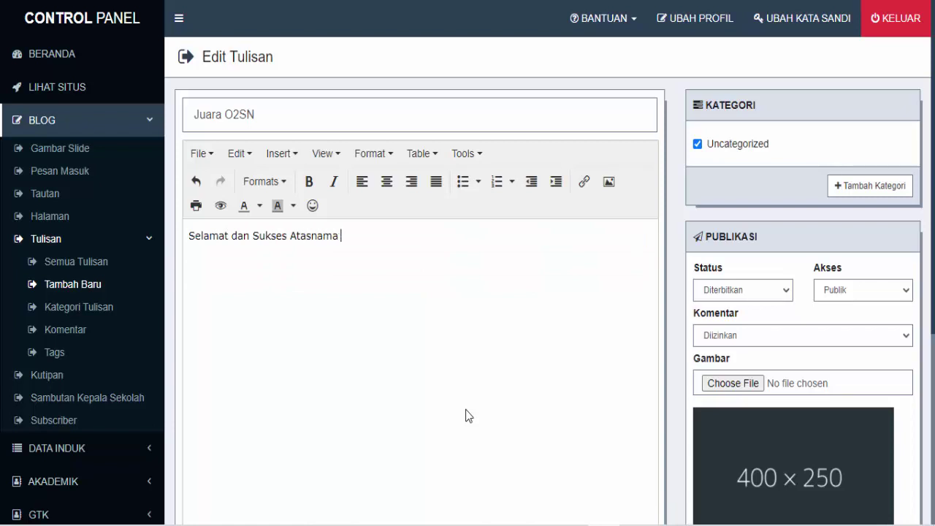
pyautogui.press('BackSpace')
pyautogui.press('BackSpace')
pyautogui.press('BackSpace')
pyautogui.press('BackSpace')
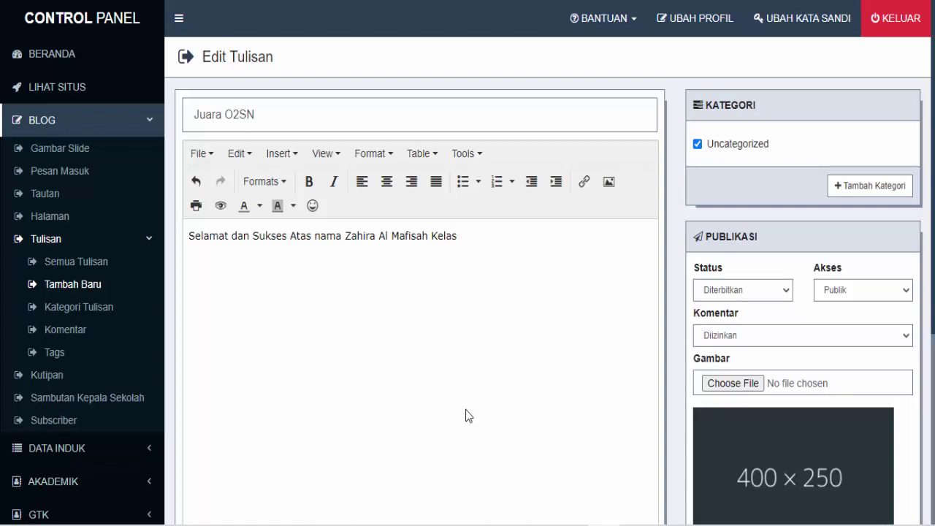
pyautogui.write('5 dalam acara lomba')
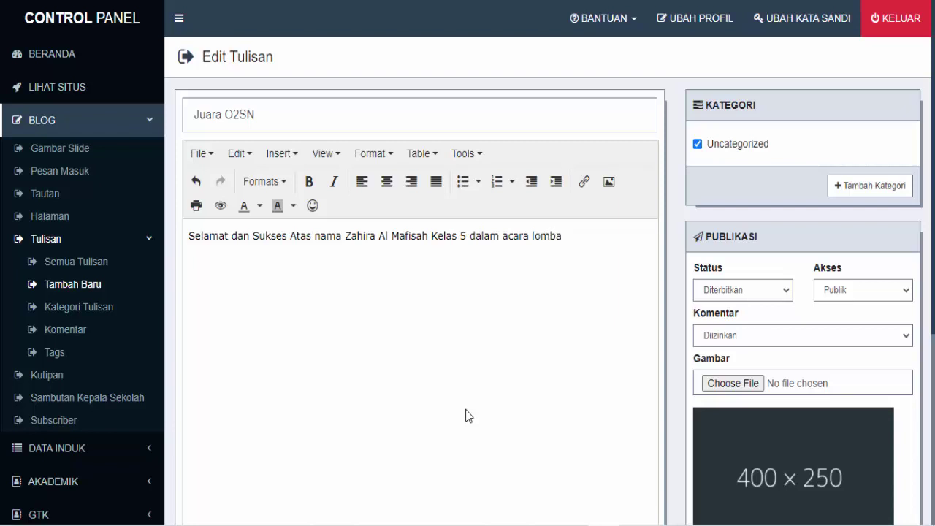
pyautogui.write(' O2SN Tingkat Kabupaten')
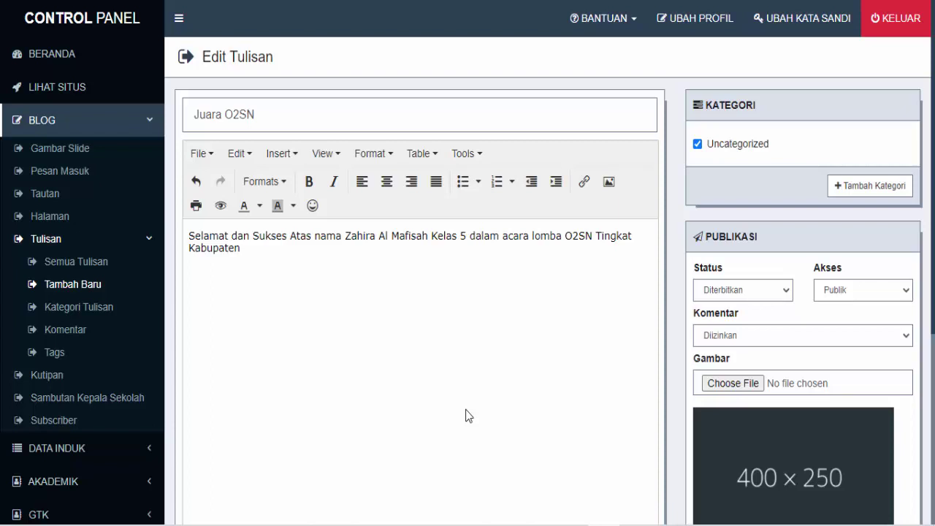
pyautogui.write('.')
# Create a new category named 'Prestasi'
pyautogui.click(888, 192)
pyautogui.click(476, 97)
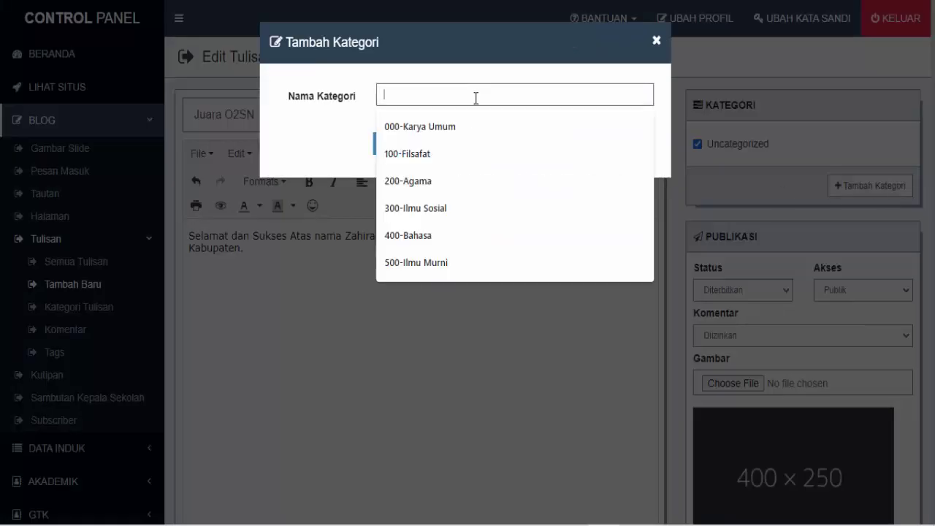
pyautogui.write('Preast')
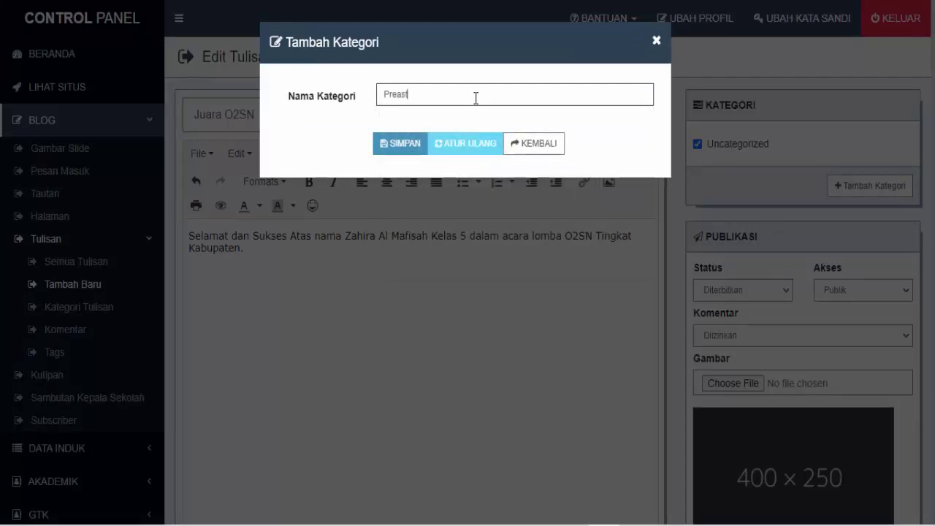
pyautogui.write('asi')
pyautogui.press('BackSpace')
pyautogui.press('BackSpace')
pyautogui.press('BackSpace')
pyautogui.press('BackSpace')
pyautogui.press('BackSpace')
pyautogui.write('tasi')
pyautogui.click(407, 151)
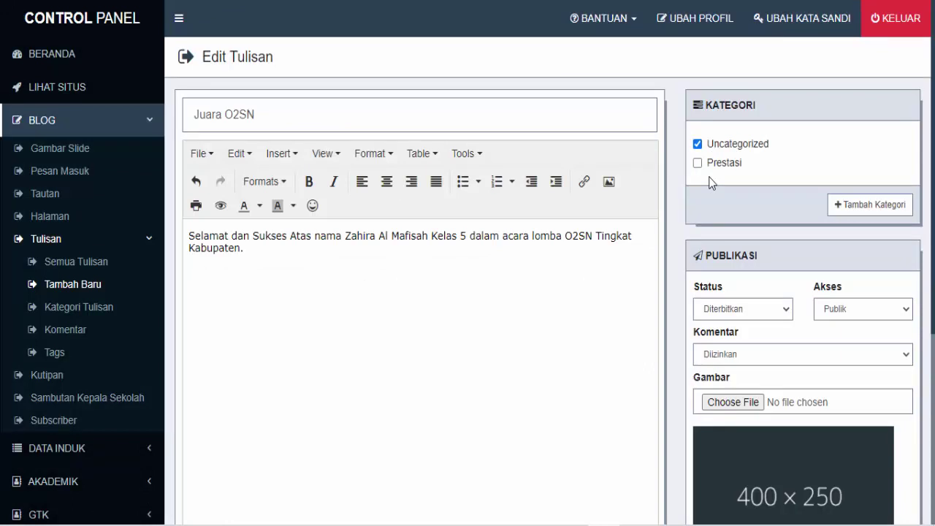
# Move the post from Uncategorized to the Prestasi category
pyautogui.click(697, 144)
pyautogui.click(700, 163)
pyautogui.scroll(-2, 755, 245)
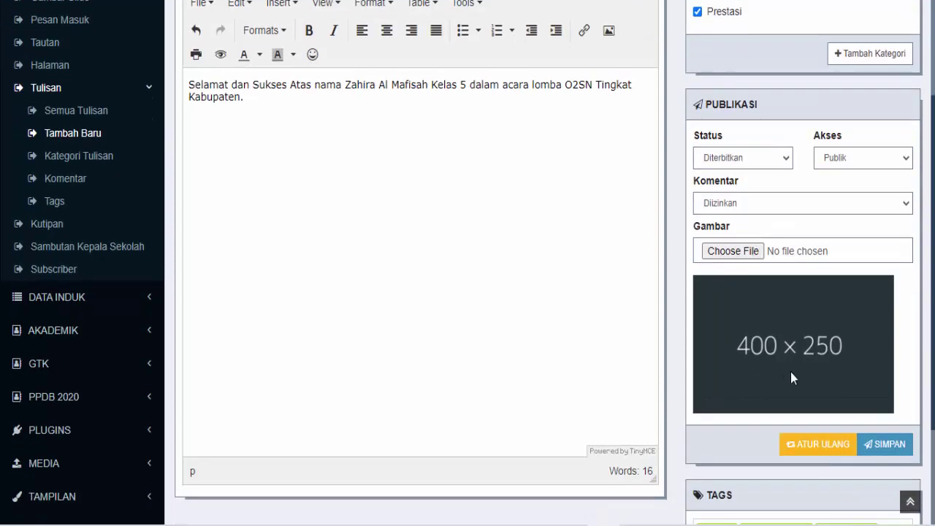
# Attach poster eka.jpg from Pictures as the post's Gambar image
pyautogui.click(746, 253)
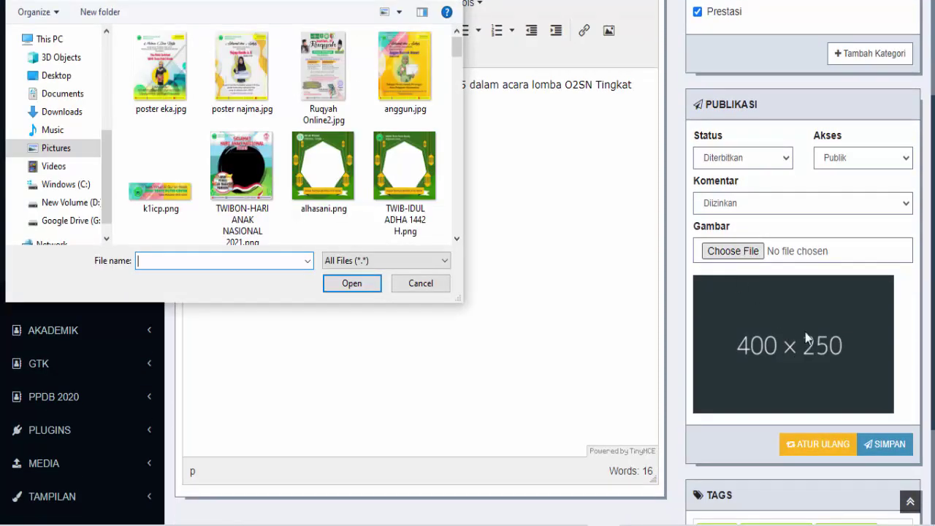
pyautogui.click(431, 289)
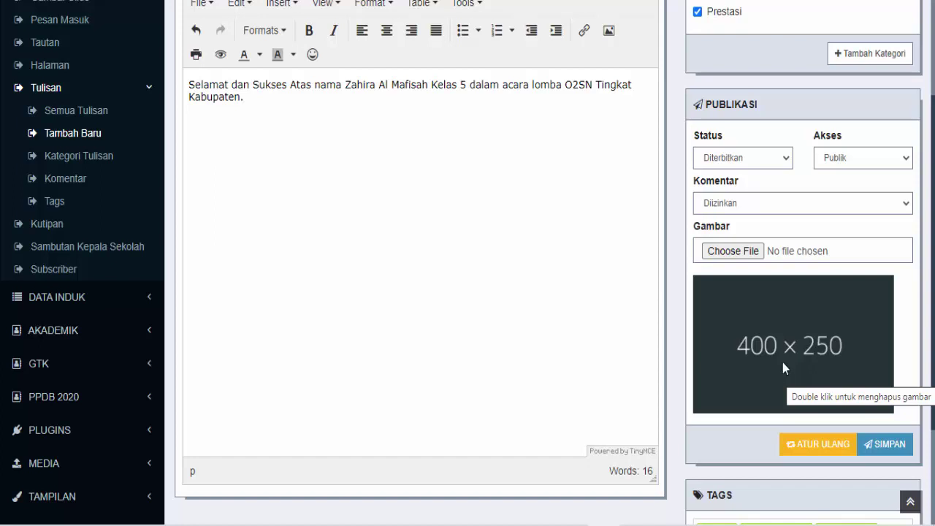
pyautogui.click(752, 256)
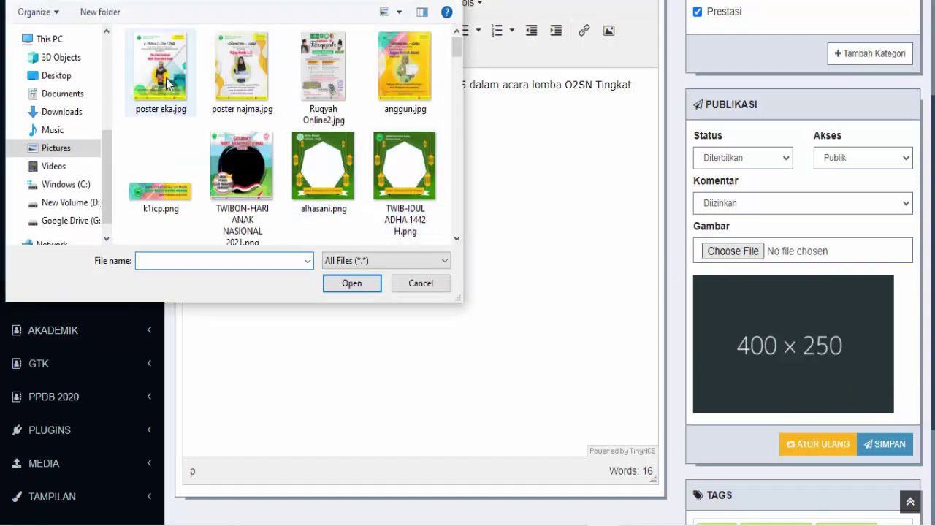
pyautogui.click(168, 81)
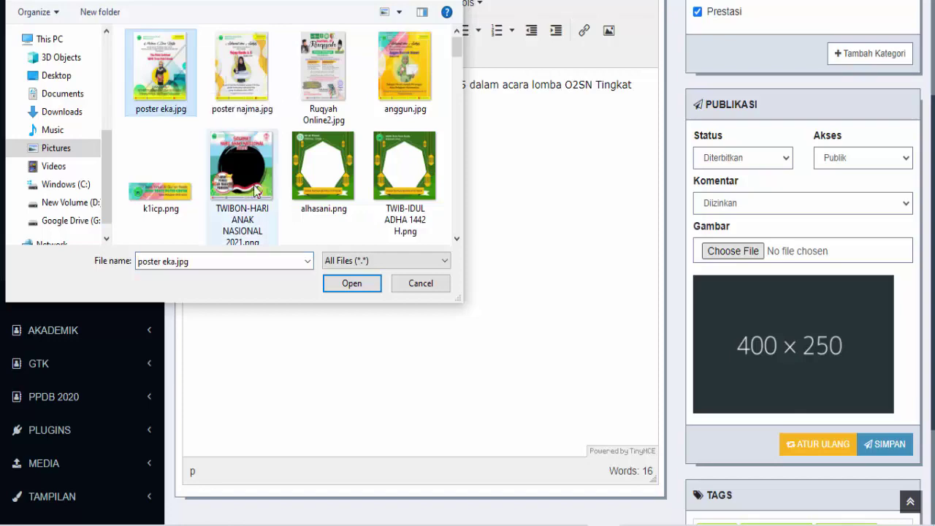
pyautogui.click(345, 281)
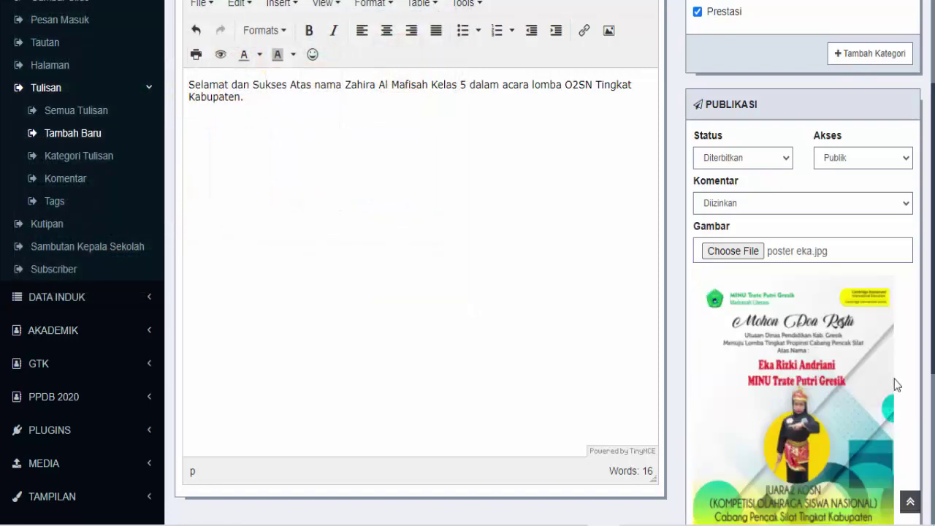
pyautogui.scroll(-3, 897, 361)
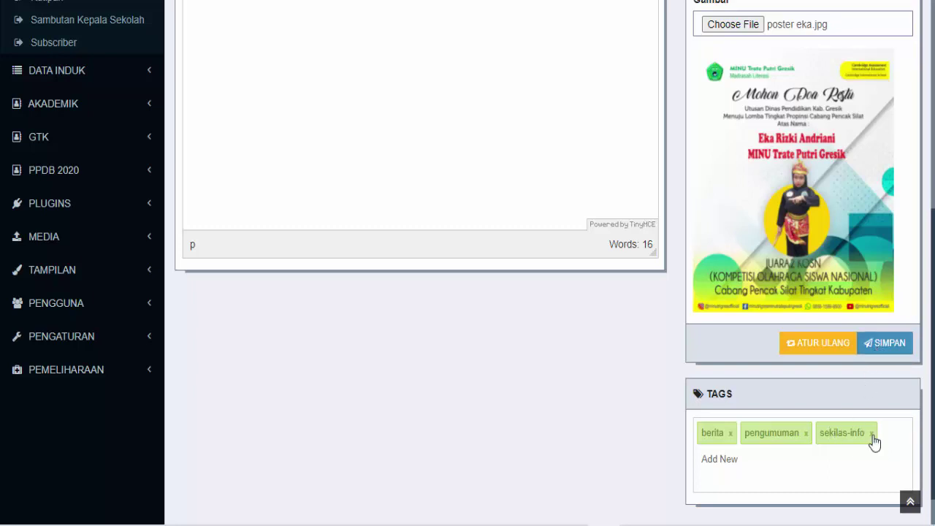
# Remove the sekilas-info, pengumuman and berita tags from the post
pyautogui.scroll(-2, 796, 443)
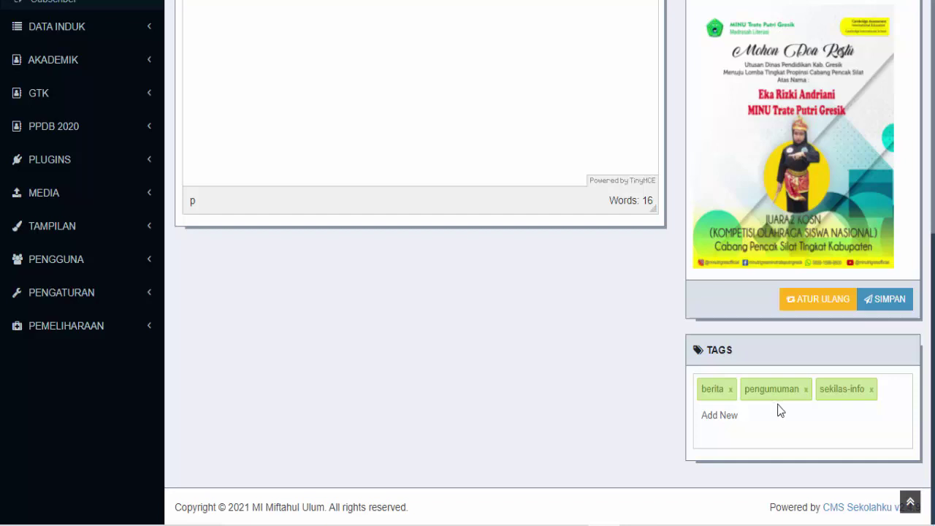
pyautogui.click(871, 389)
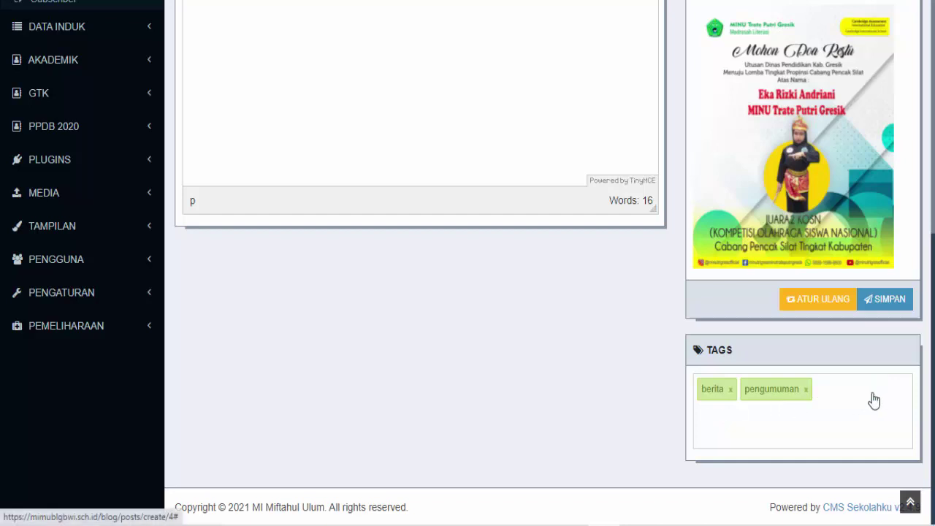
pyautogui.click(806, 389)
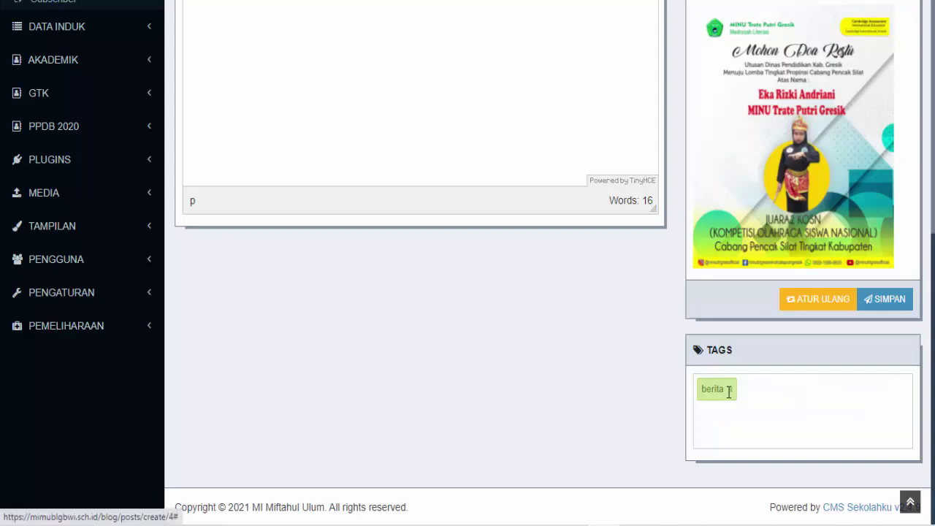
pyautogui.click(731, 389)
pyautogui.scroll(6, 740, 234)
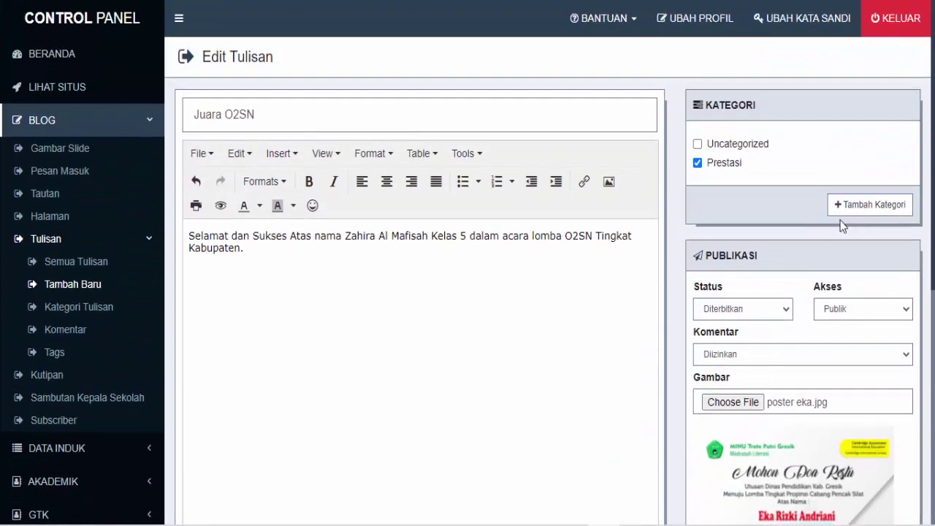
pyautogui.scroll(-6, 740, 234)
# Add a 'Prestasi' tag and save the Juara O2SN post
pyautogui.click(724, 398)
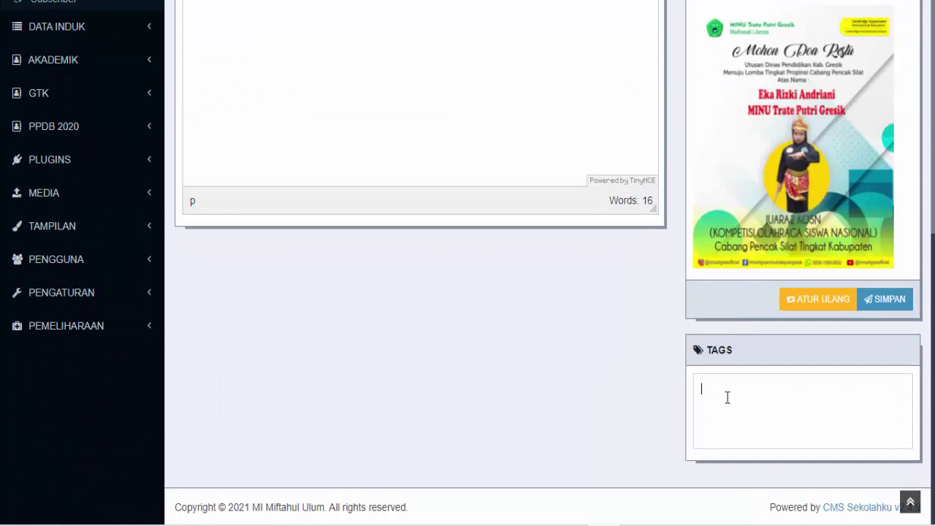
pyautogui.write('Preasta')
pyautogui.press('BackSpace')
pyautogui.press('BackSpace')
pyautogui.press('BackSpace')
pyautogui.press('BackSpace')
pyautogui.write('stas')
pyautogui.press('Return')
pyautogui.scroll(1, 817, 399)
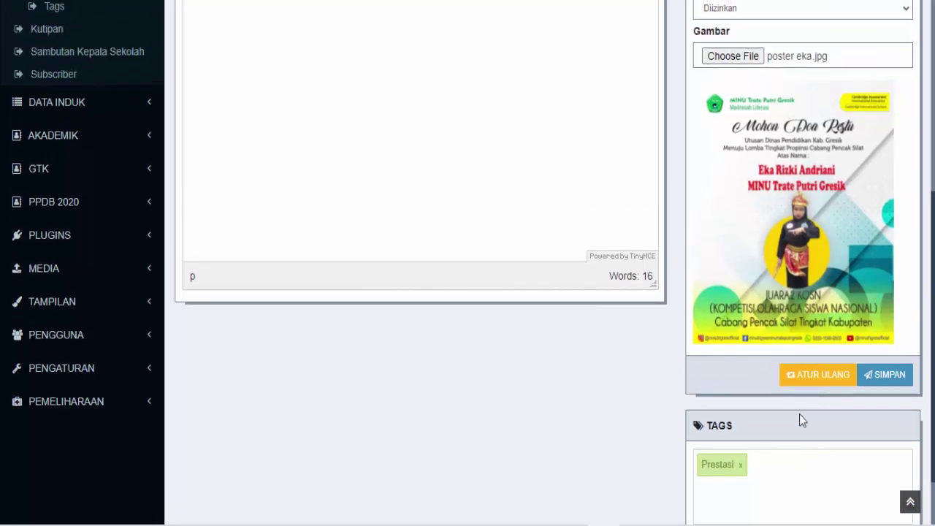
pyautogui.click(890, 379)
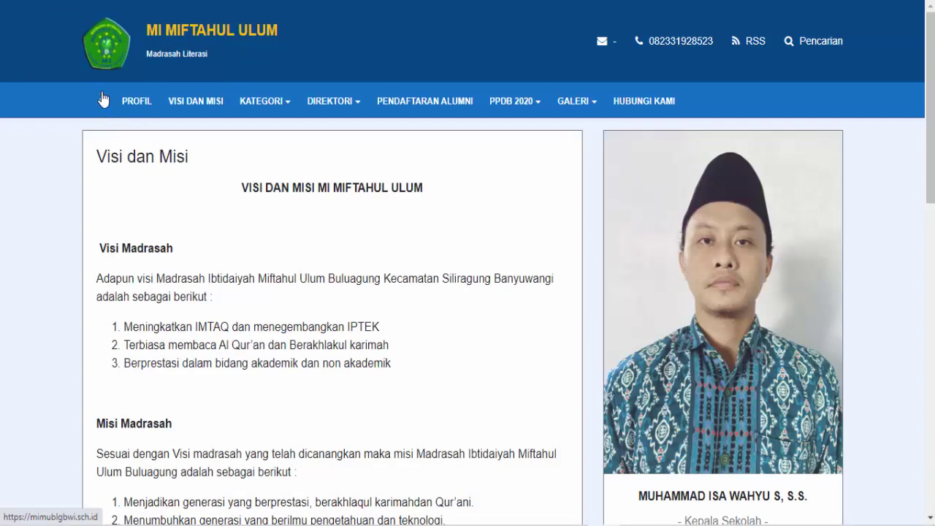
# Go to the public home page and open PRESTASI from the footer Tags list
pyautogui.click(101, 108)
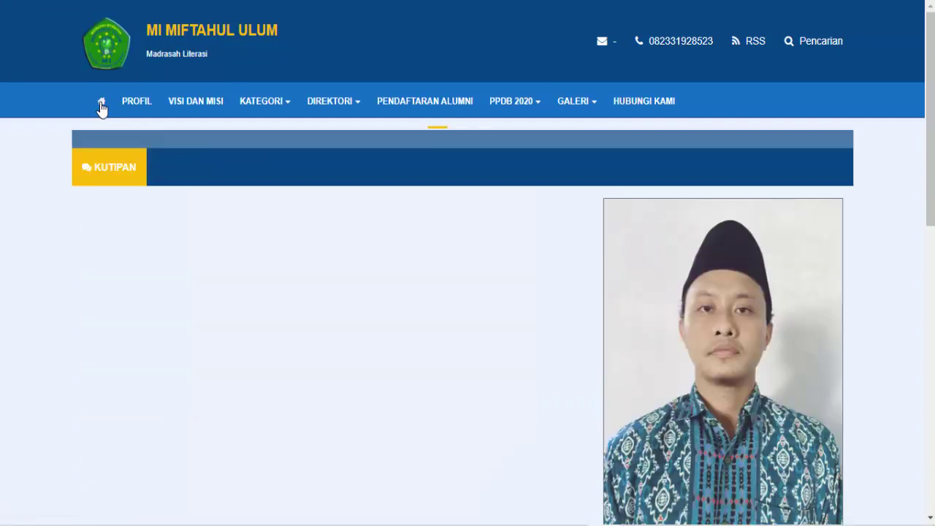
pyautogui.scroll(-2, 421, 242)
pyautogui.scroll(-4, 421, 242)
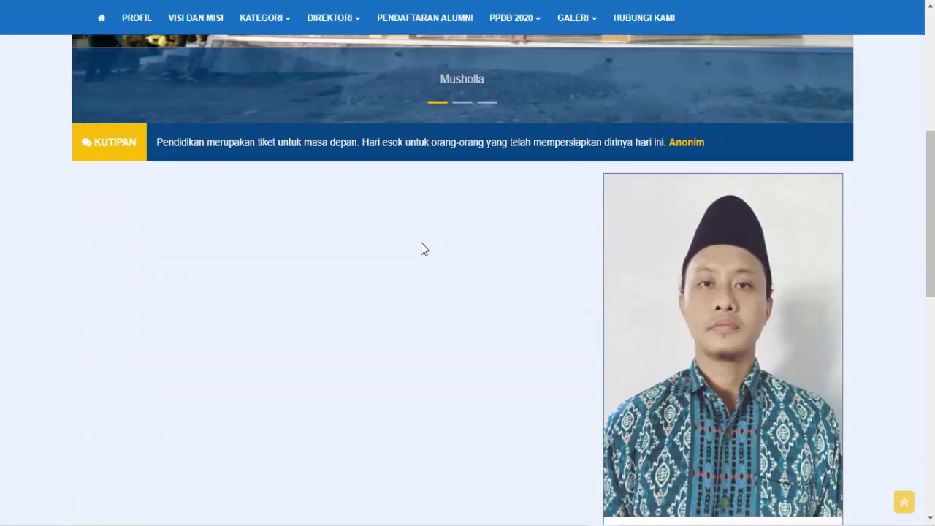
pyautogui.scroll(2, 422, 242)
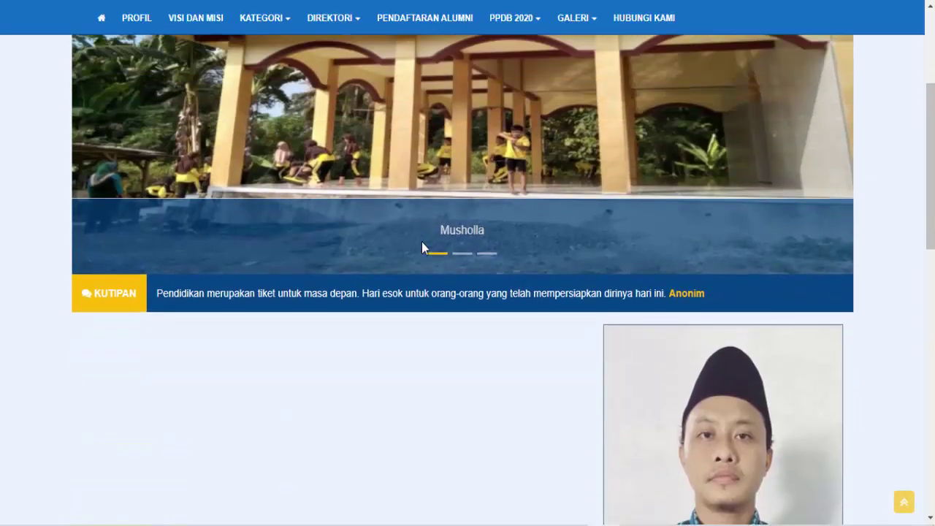
pyautogui.scroll(2, 422, 242)
pyautogui.scroll(1, 422, 241)
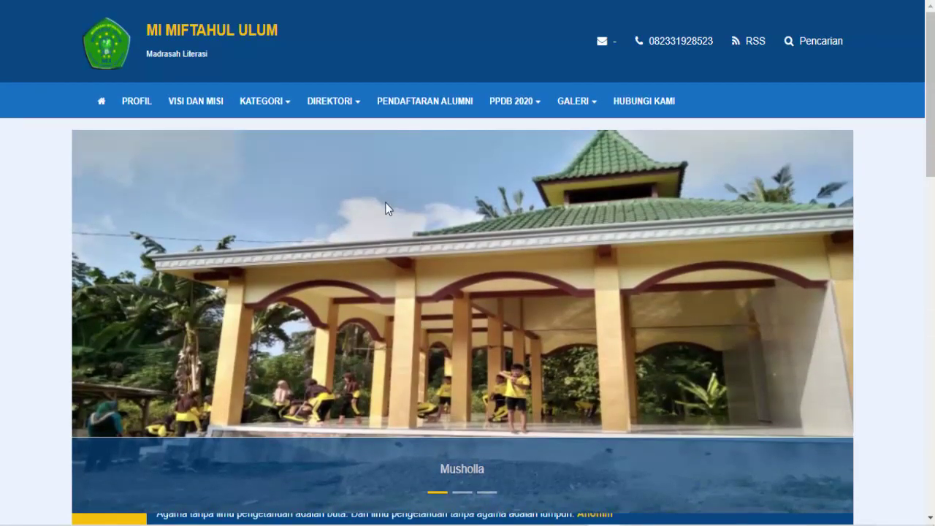
pyautogui.scroll(-3, 388, 223)
pyautogui.scroll(-10, 387, 224)
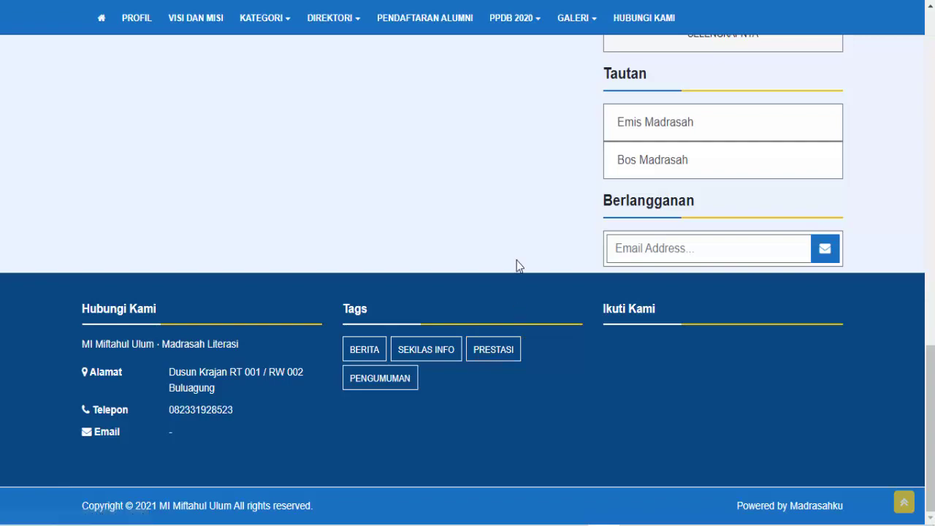
pyautogui.click(494, 349)
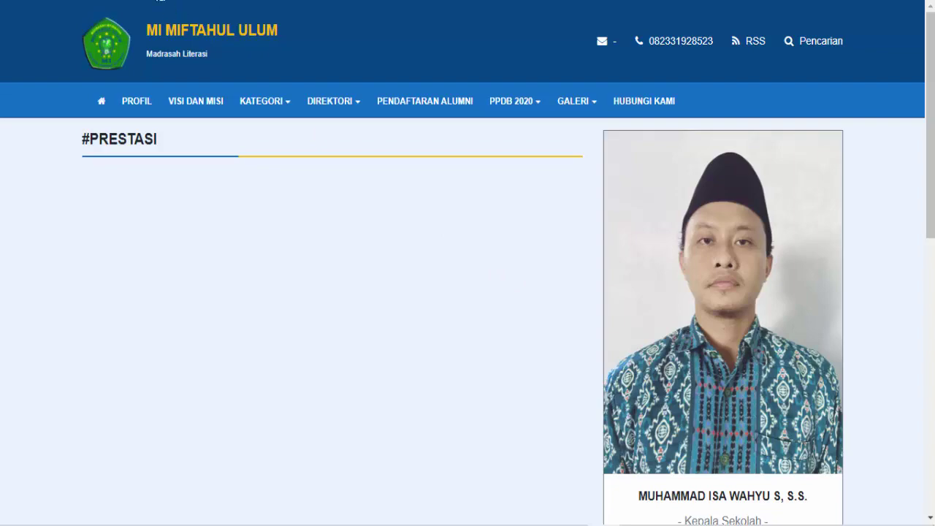
# Return to the admin Semua Tulisan list and start a blank Tambah Tulisan post
pyautogui.click(95, 1)
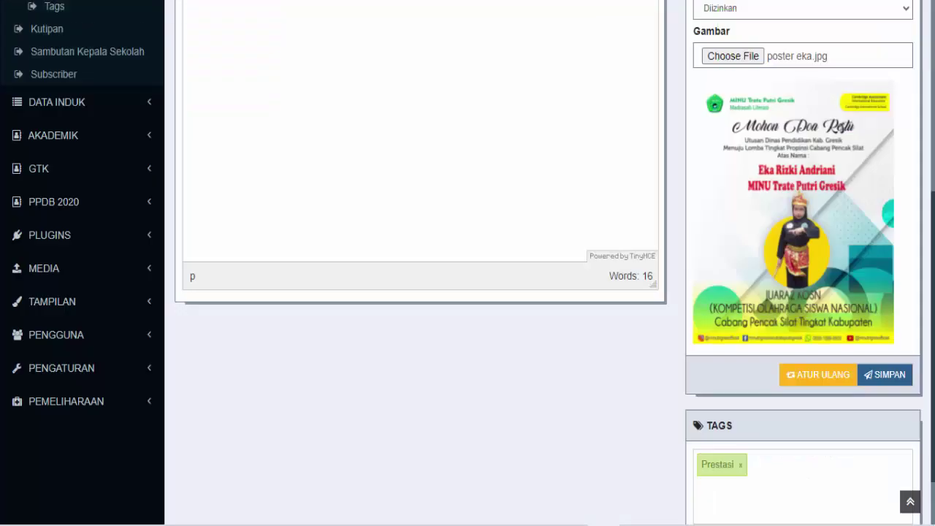
pyautogui.scroll(3, 509, 196)
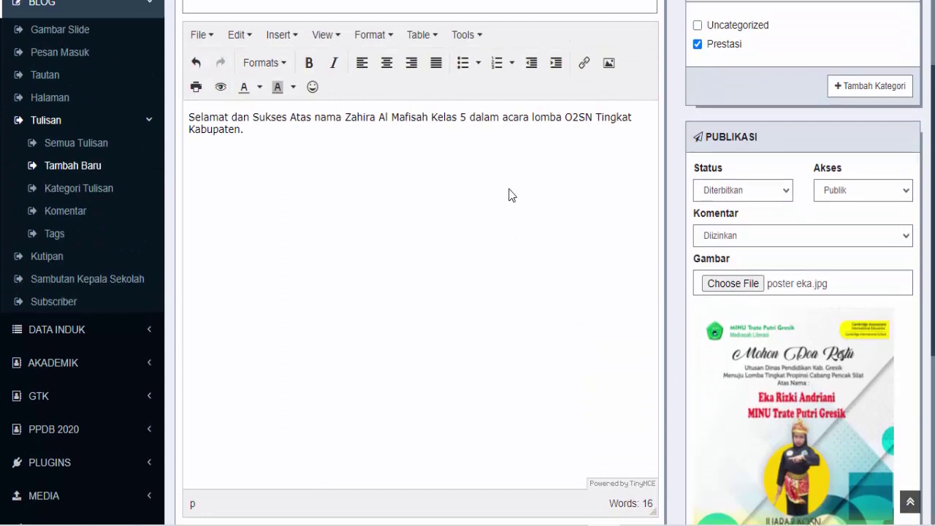
pyautogui.scroll(1, 509, 195)
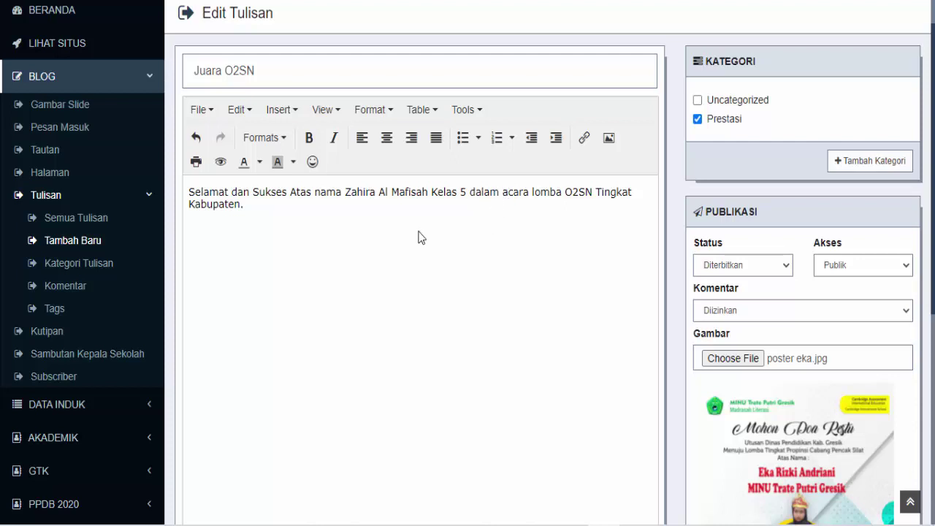
pyautogui.scroll(1, 267, 222)
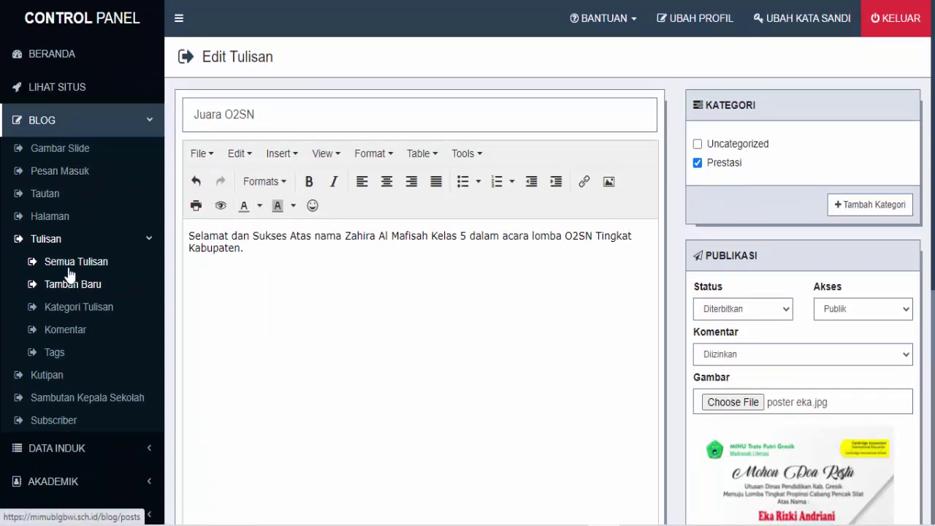
pyautogui.click(46, 241)
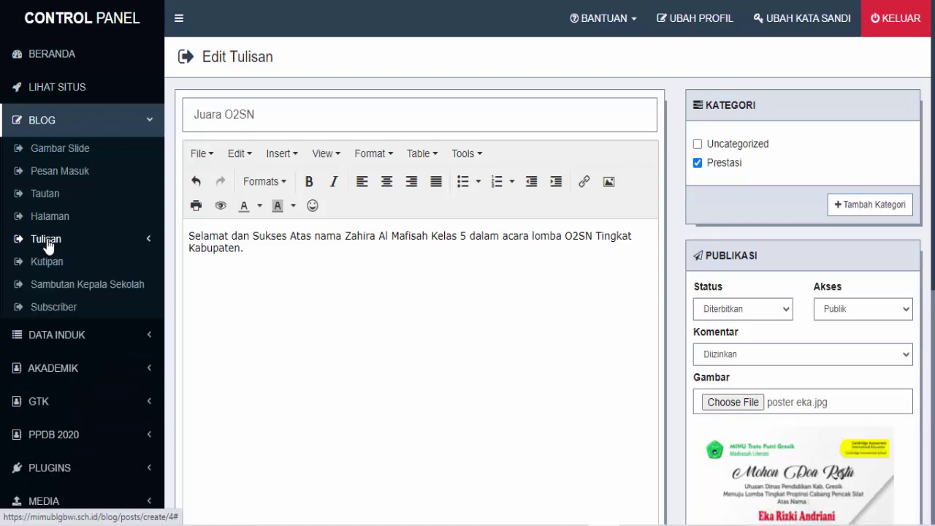
pyautogui.click(47, 245)
pyautogui.click(75, 269)
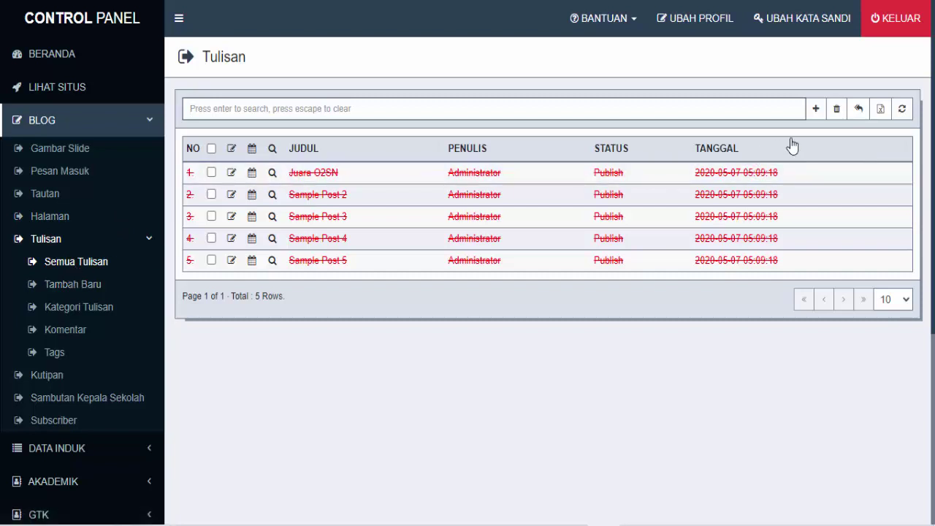
pyautogui.click(817, 113)
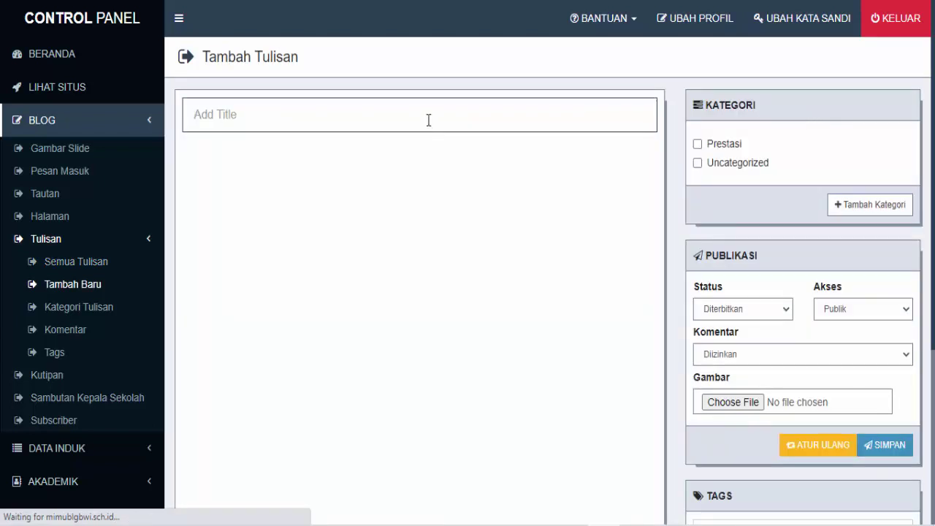
# Title the new post 'Juara 2 O2SN Tingkat Kabupaten'
pyautogui.click(428, 120)
pyautogui.write('Juara ')
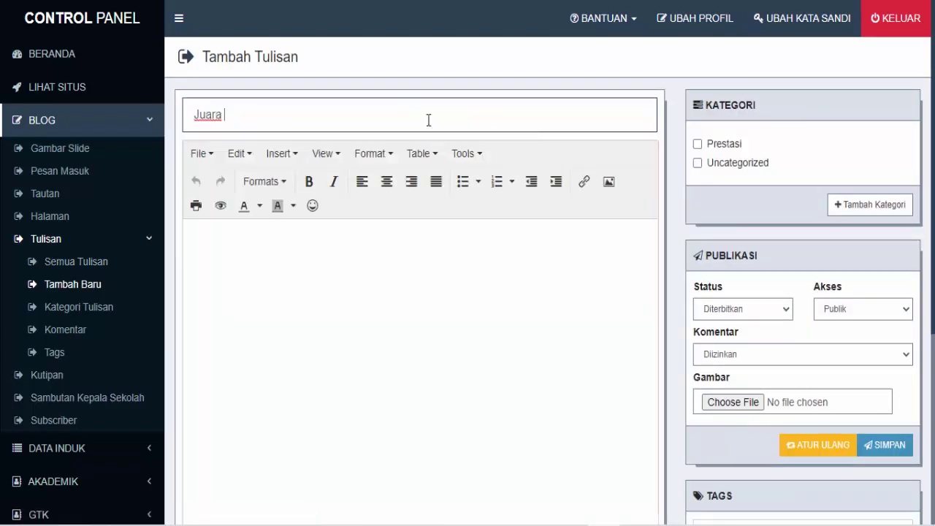
pyautogui.write('2 O2SN Tingkat K')
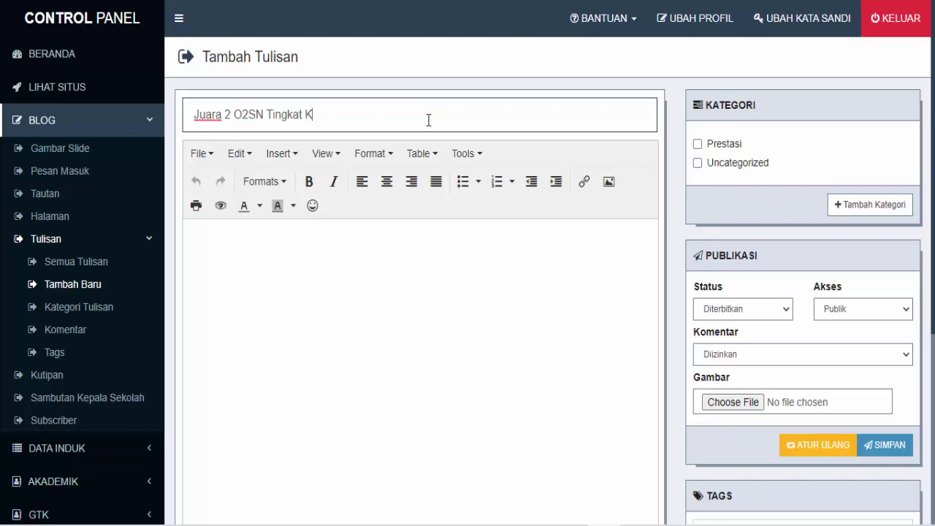
pyautogui.write('abuapten')
pyautogui.press('BackSpace')
pyautogui.press('BackSpace')
pyautogui.press('BackSpace')
pyautogui.press('BackSpace')
pyautogui.press('BackSpace')
pyautogui.write('paten')
# Write a congratulations paragraph on the student's Juara 2 Olimpiade Olahraga Siswa Nasional district win
pyautogui.click(327, 261)
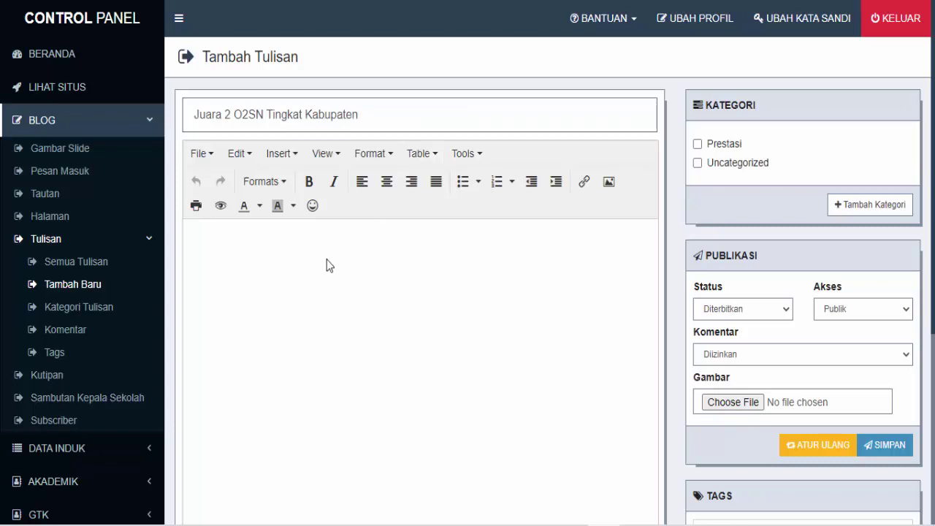
pyautogui.write('Selamad')
pyautogui.press('BackSpace')
pyautogui.write('t dan Sukses')
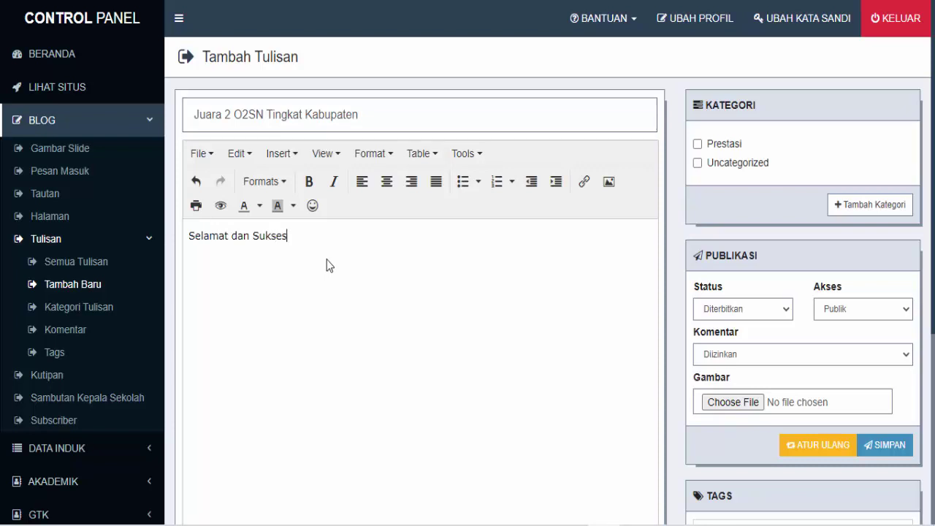
pyautogui.write(' ata')
pyautogui.write('s prestasi yang dira')
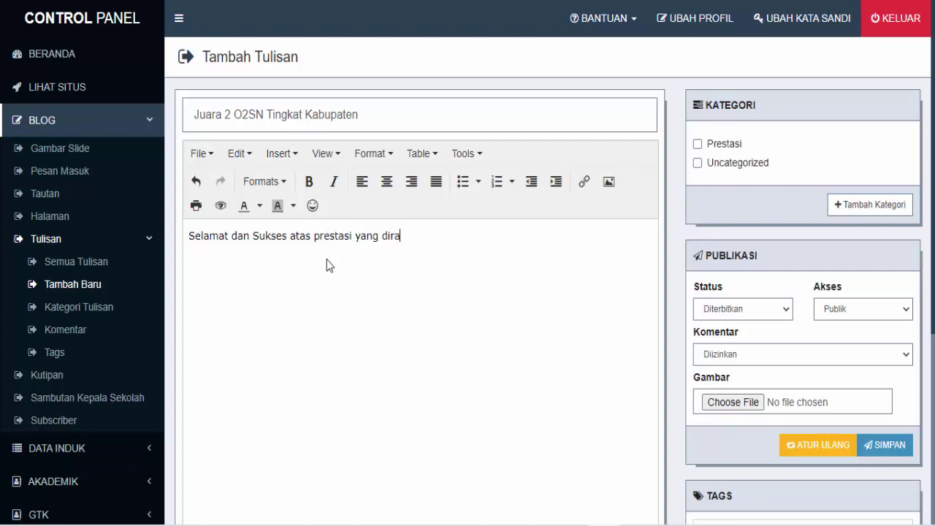
pyautogui.write('ih oleh Ananda ')
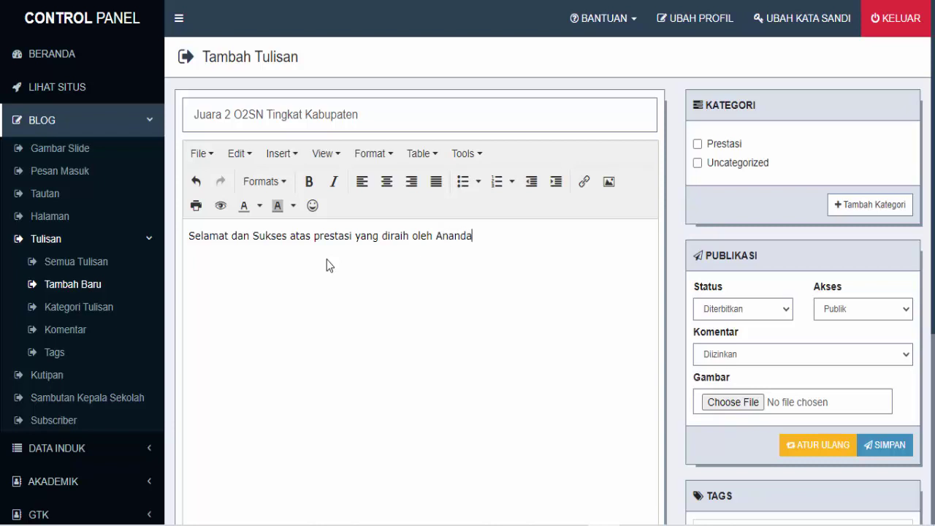
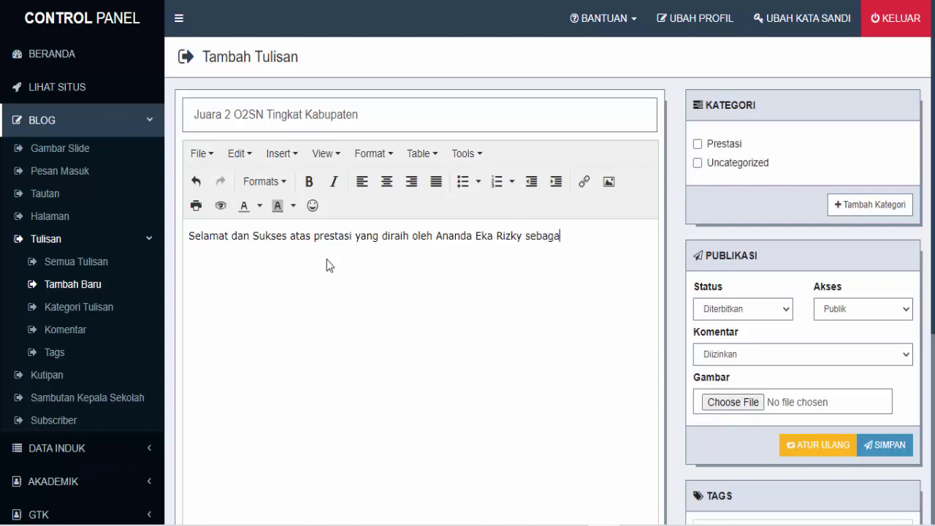
pyautogui.write('i Juara 2 O')
pyautogui.write('limpaide')
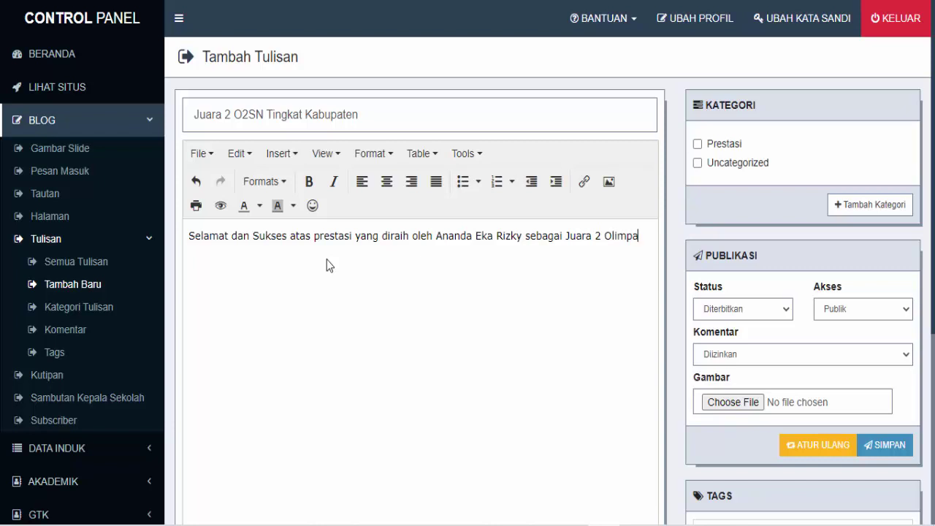
pyautogui.press('BackSpace')
pyautogui.press('BackSpace')
pyautogui.press('BackSpace')
pyautogui.press('BackSpace')
pyautogui.write('iade Olahraga S')
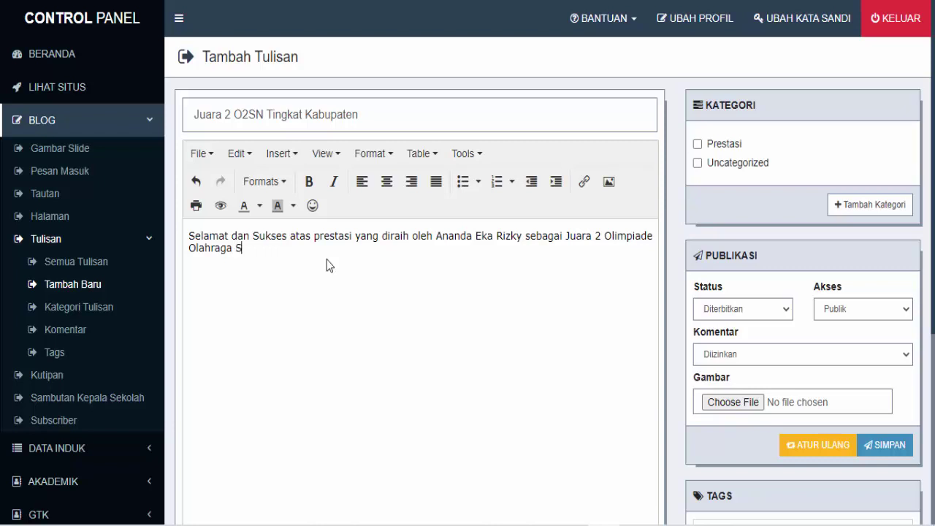
pyautogui.write('iswa Nasion')
pyautogui.write('al tingkat ')
pyautogui.write('Kabu')
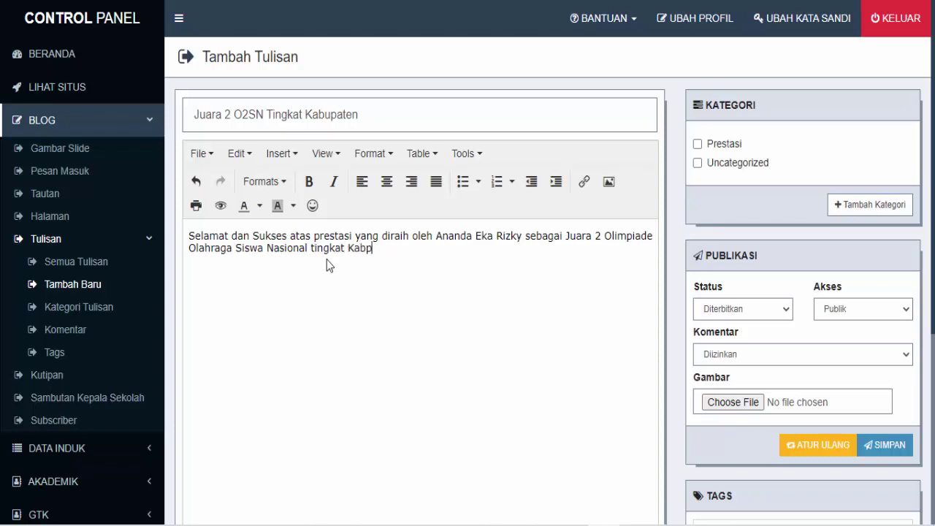
pyautogui.write('paten.')
# Add placeholder paragraphs for participants, venue ('Kegiatan bertempat dimana..') and date ('Pelaksanaan ini pada har ...')
pyautogui.press('Return')
pyautogui.write('Kegiata')
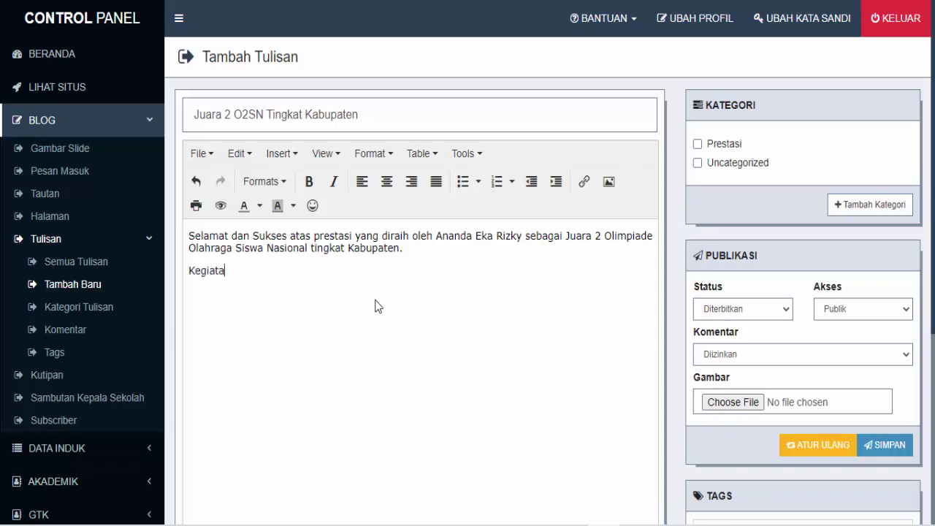
pyautogui.write('n ini diiikuti oeh')
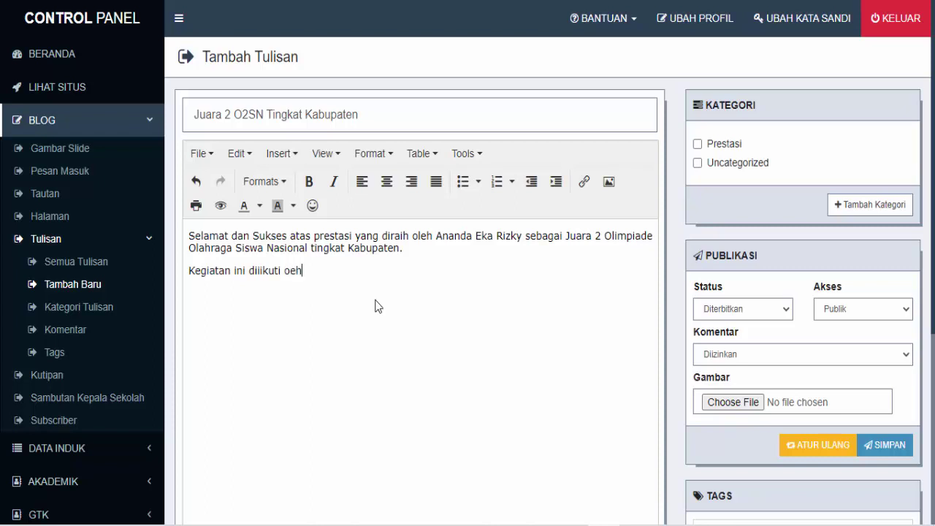
pyautogui.write('..')
pyautogui.press('Return')
pyautogui.write('Kegiatan bertempat dimana..')
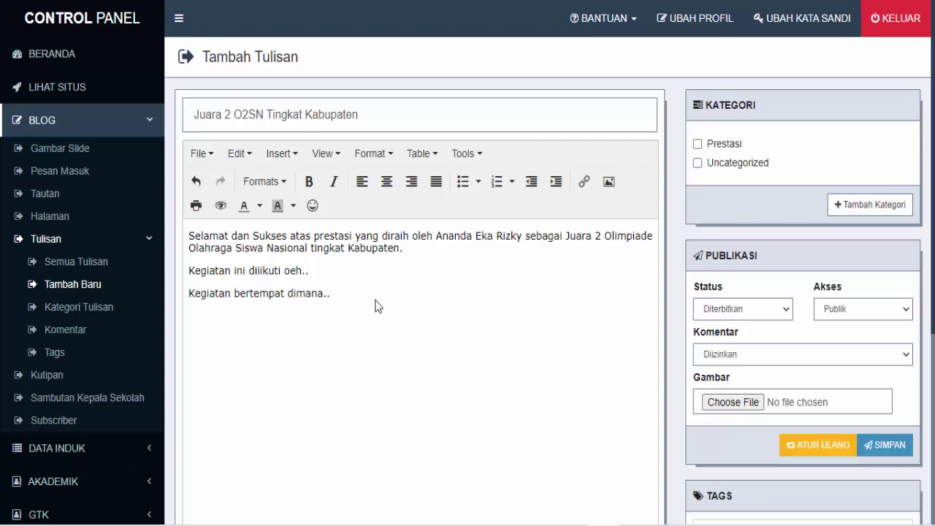
pyautogui.press('Return')
pyautogui.write('Pelaksanaan ini')
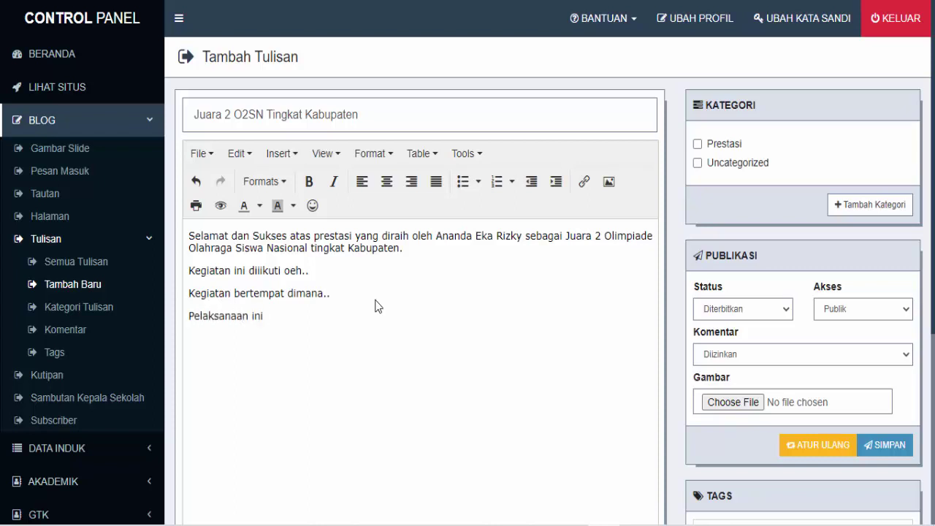
pyautogui.write(' pada har ...')
# Put the new post in the Prestasi category
pyautogui.scroll(-2, 438, 270)
pyautogui.scroll(1, 488, 254)
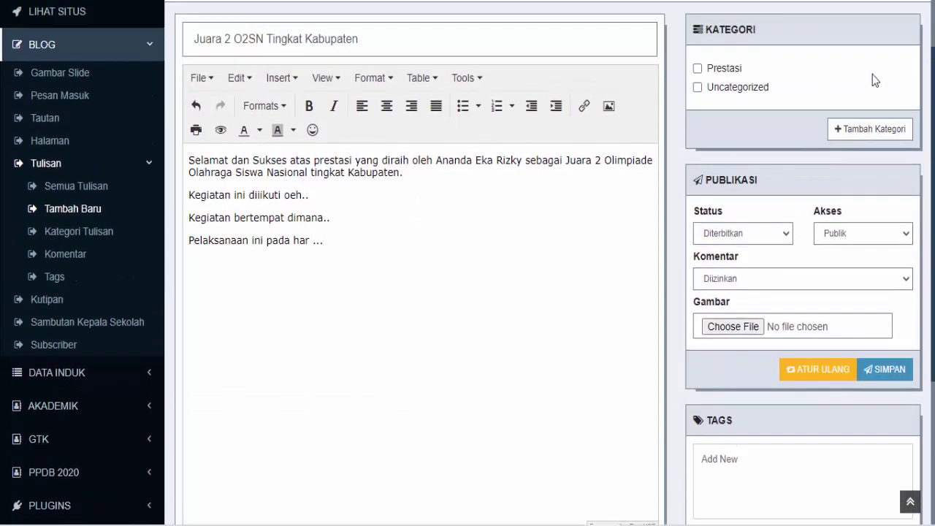
pyautogui.click(697, 70)
# Attach poster eka.jpg as the new post's image
pyautogui.scroll(-2, 842, 263)
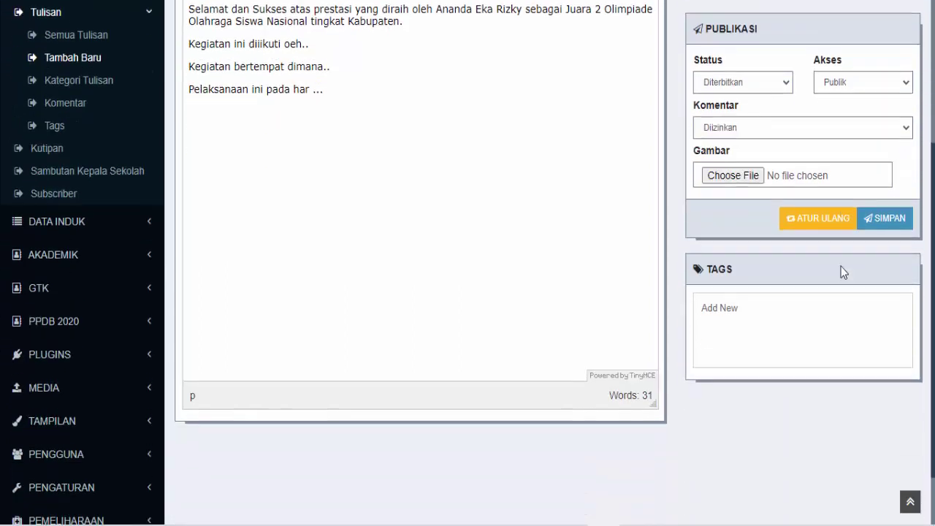
pyautogui.scroll(2, 841, 272)
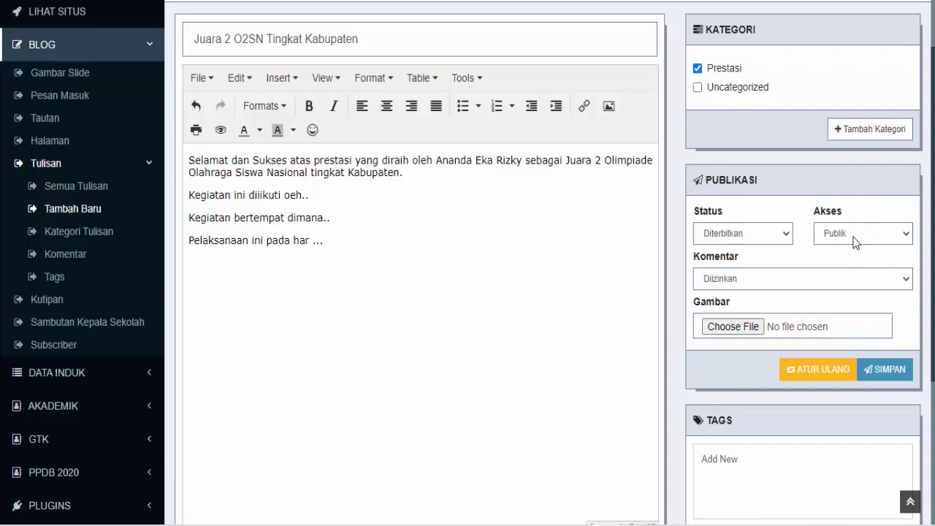
pyautogui.scroll(-2, 756, 347)
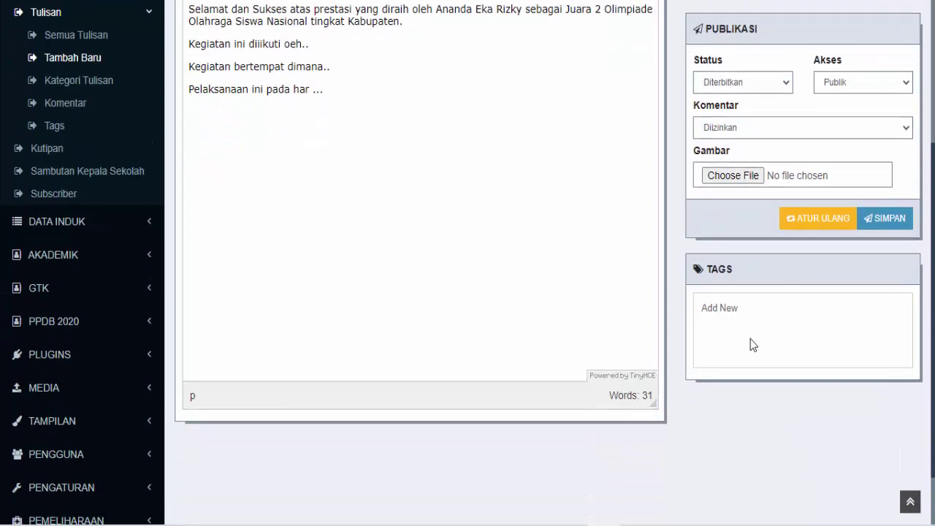
pyautogui.click(747, 178)
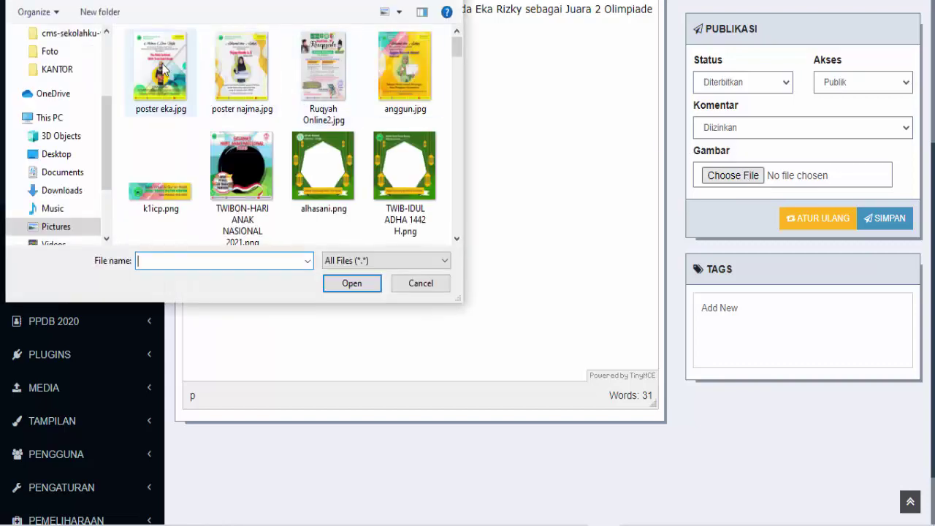
pyautogui.click(161, 67)
pyautogui.click(351, 284)
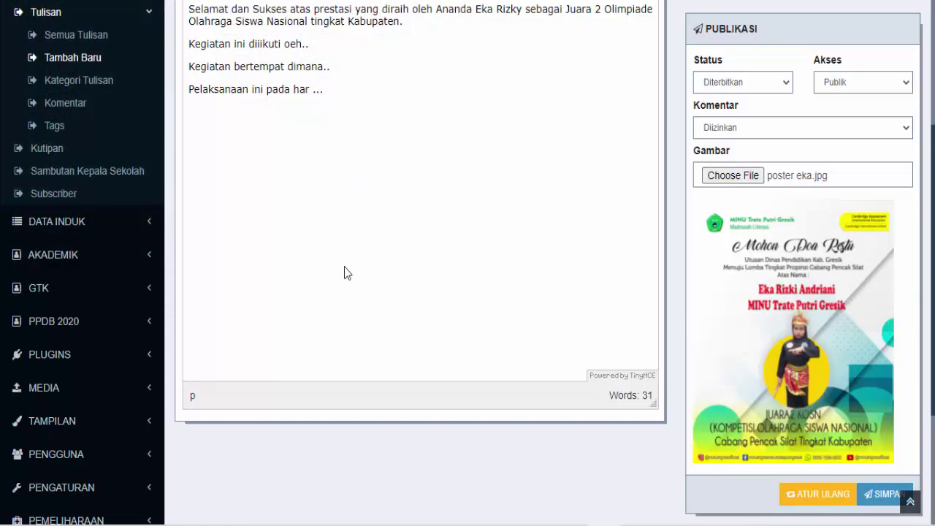
# Tag the post Prestasi and save it
pyautogui.scroll(-3, 762, 325)
pyautogui.click(744, 392)
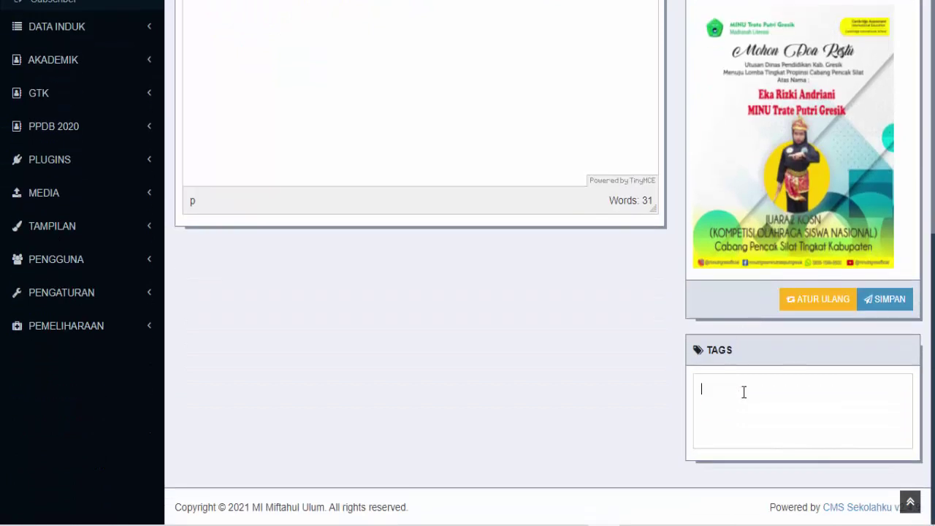
pyautogui.write('Pre')
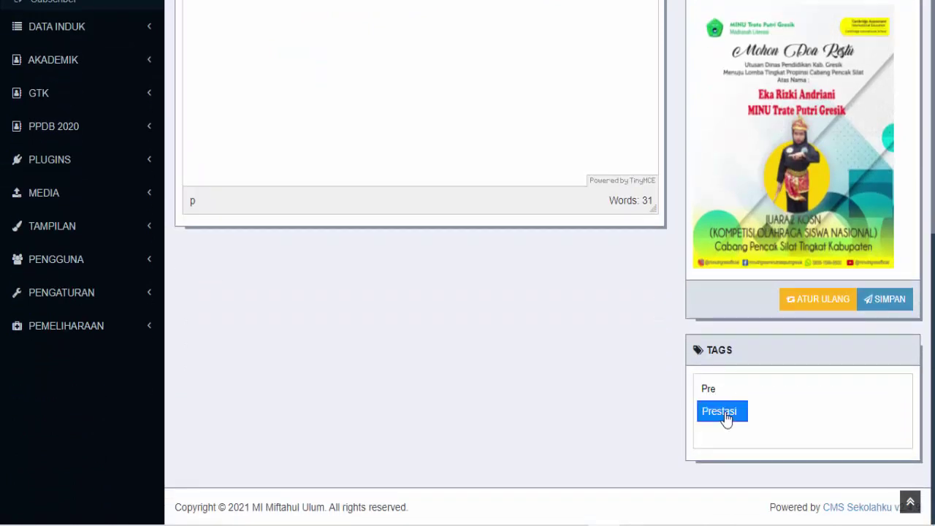
pyautogui.click(723, 413)
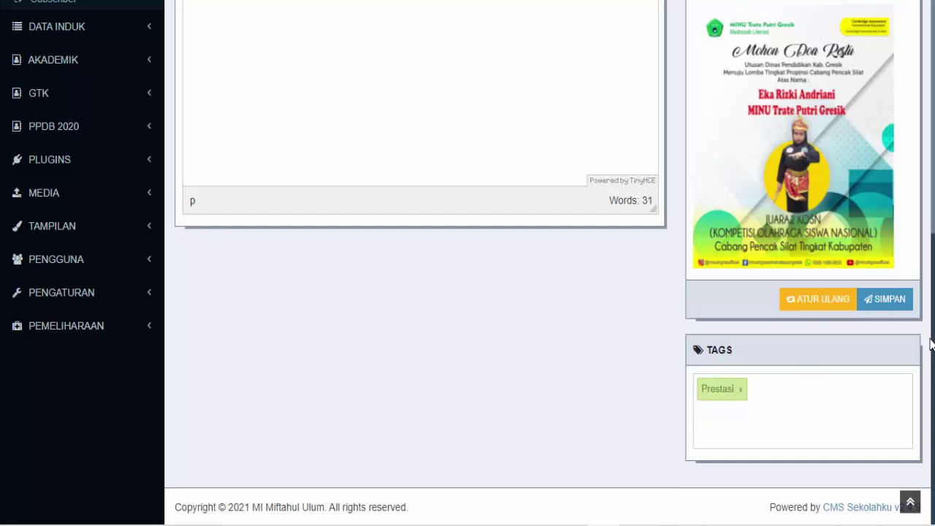
pyautogui.scroll(1, 895, 336)
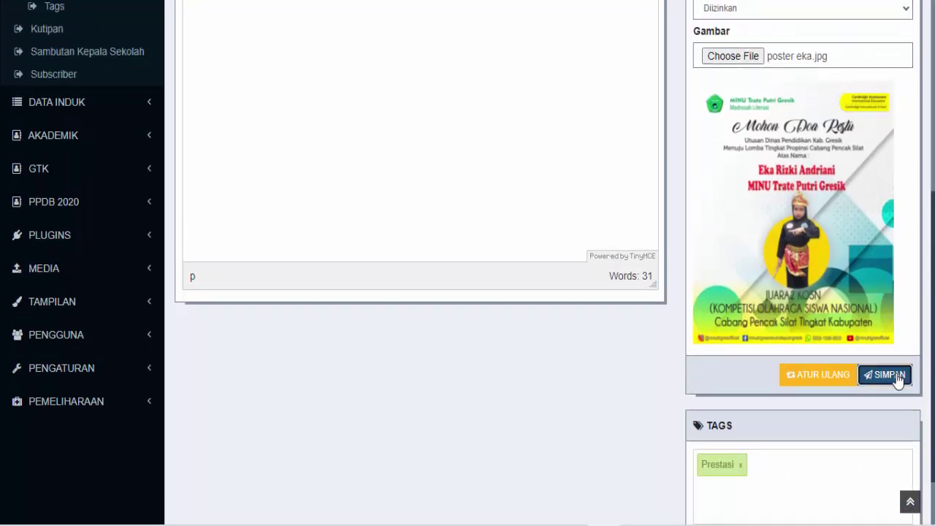
pyautogui.click(897, 379)
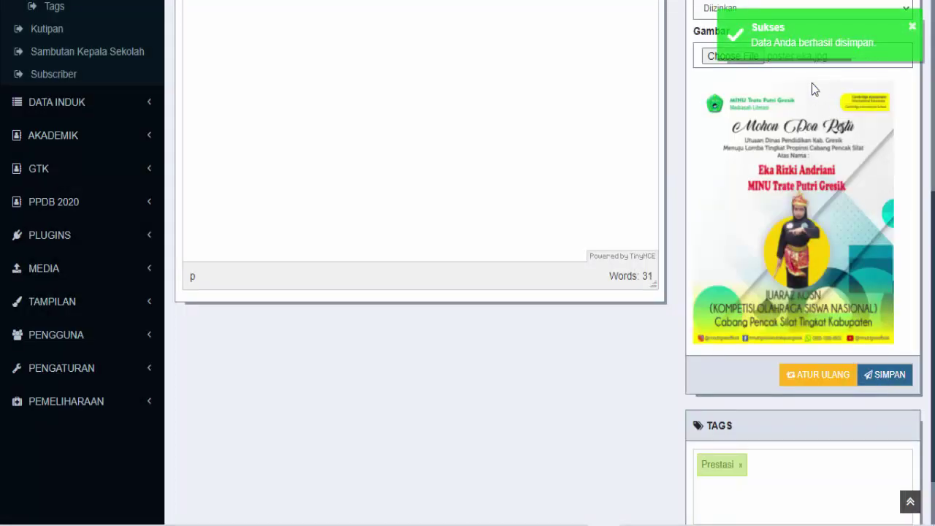
pyautogui.click(287, 1)
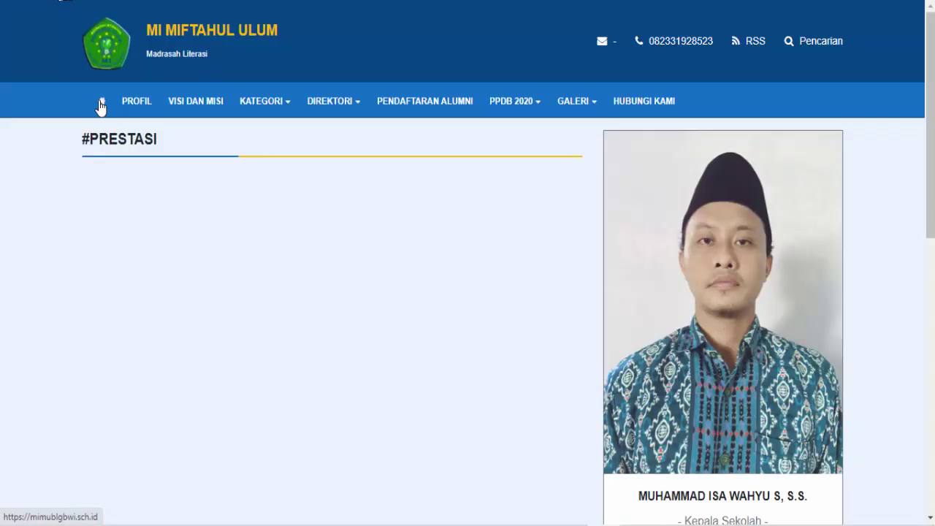
pyautogui.click(102, 103)
pyautogui.scroll(-4, 146, 198)
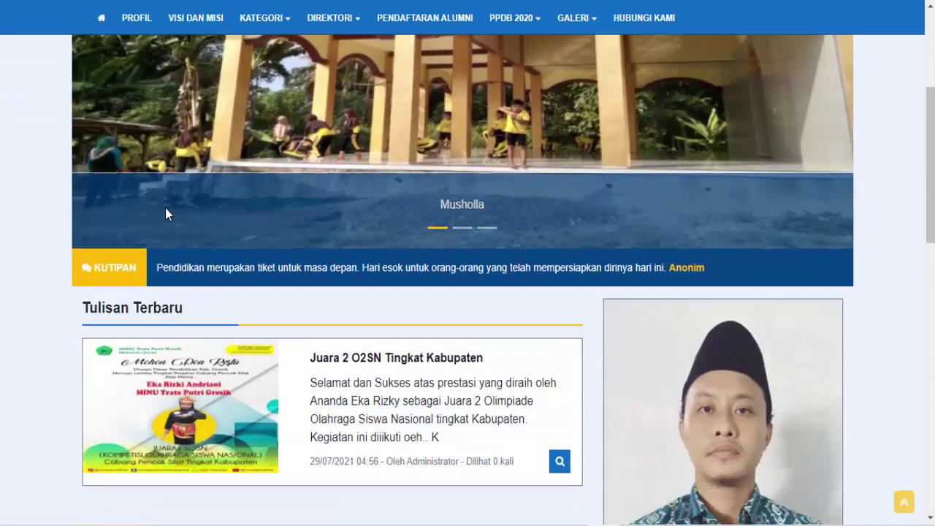
pyautogui.scroll(-2, 166, 212)
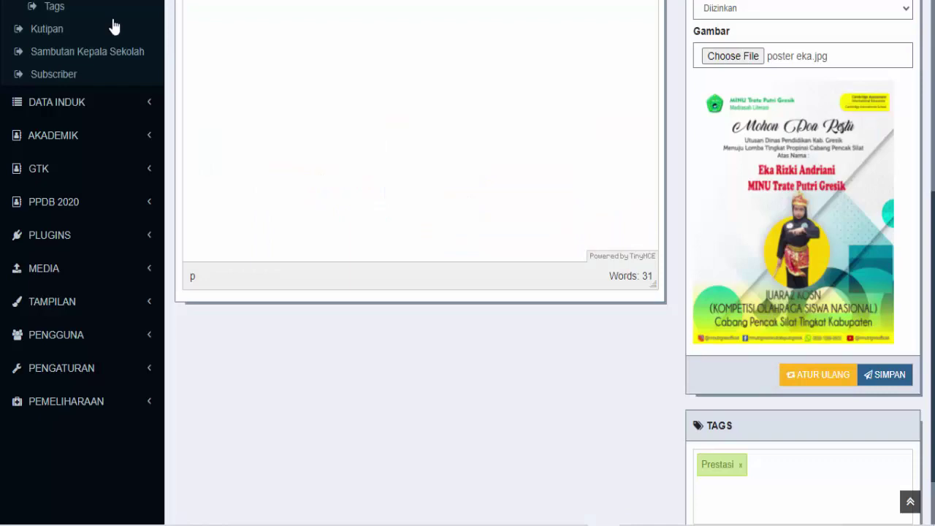
pyautogui.scroll(5, 260, 366)
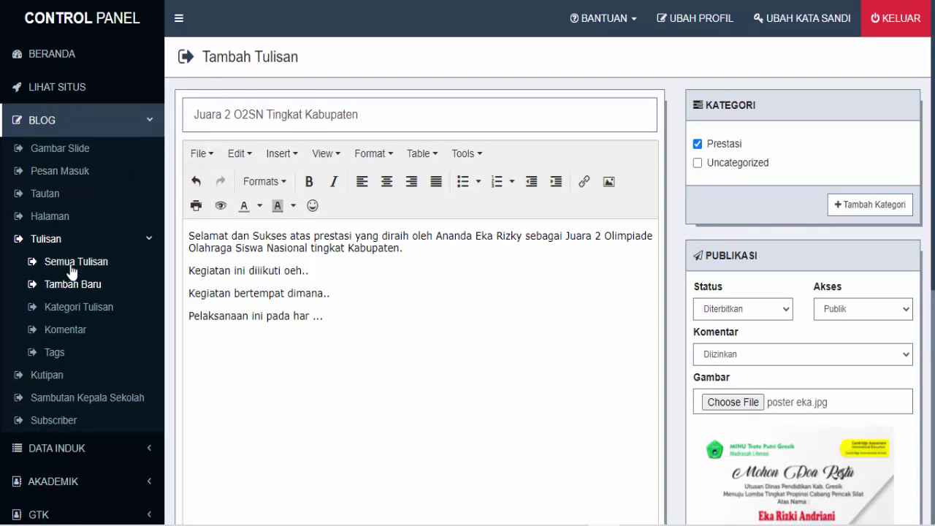
# Write a new post 'Juara 3 Lomba Kebersihan Tingkat Kabupaten' with body 'Selamat dan Sukses', category Prestasi
pyautogui.click(71, 290)
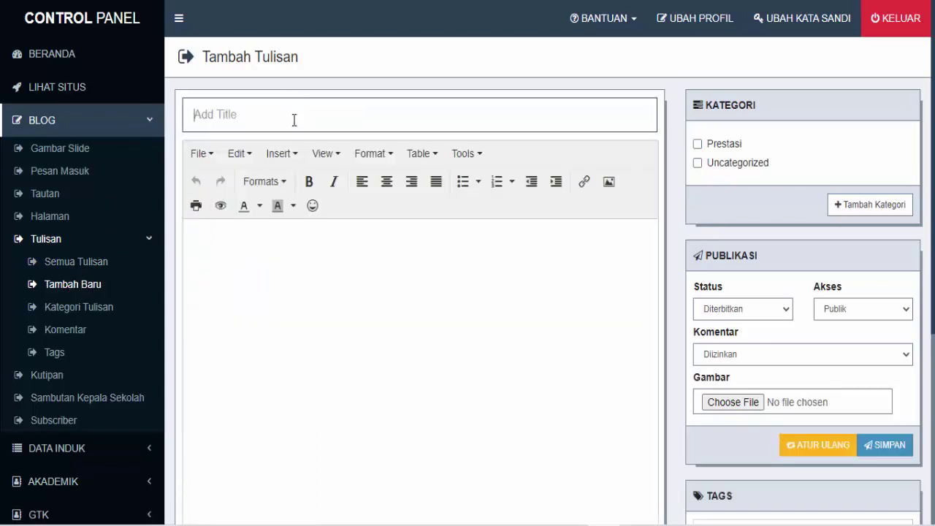
pyautogui.write('Juara 3 Lomba')
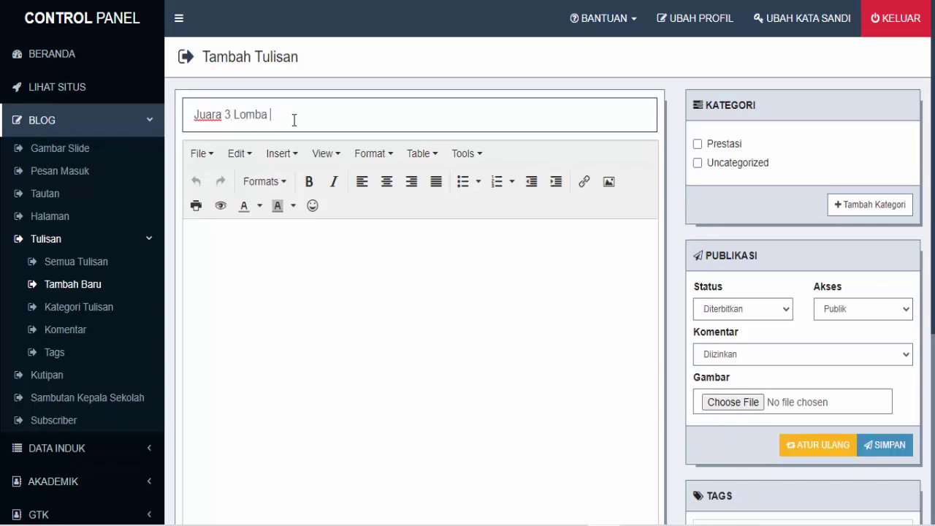
pyautogui.write(' Kebersihan Tingkat Kabupate')
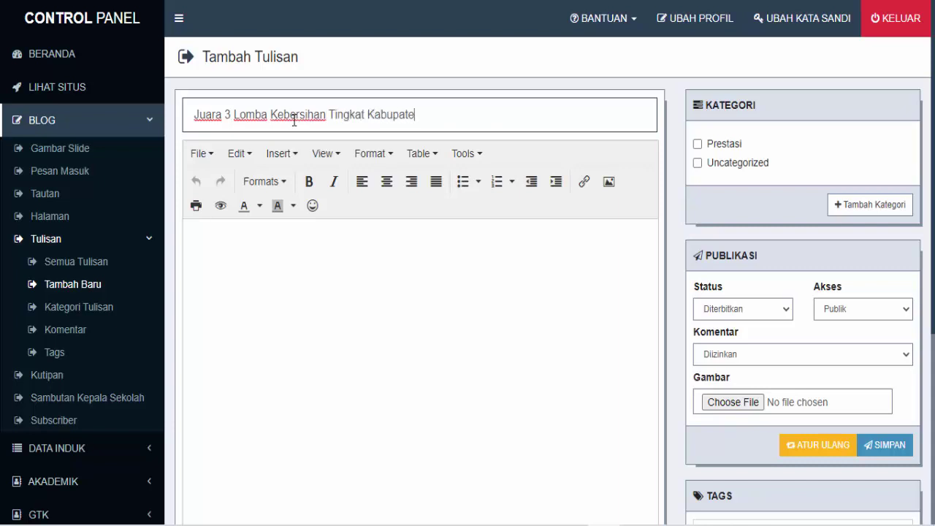
pyautogui.write('n')
pyautogui.click(339, 271)
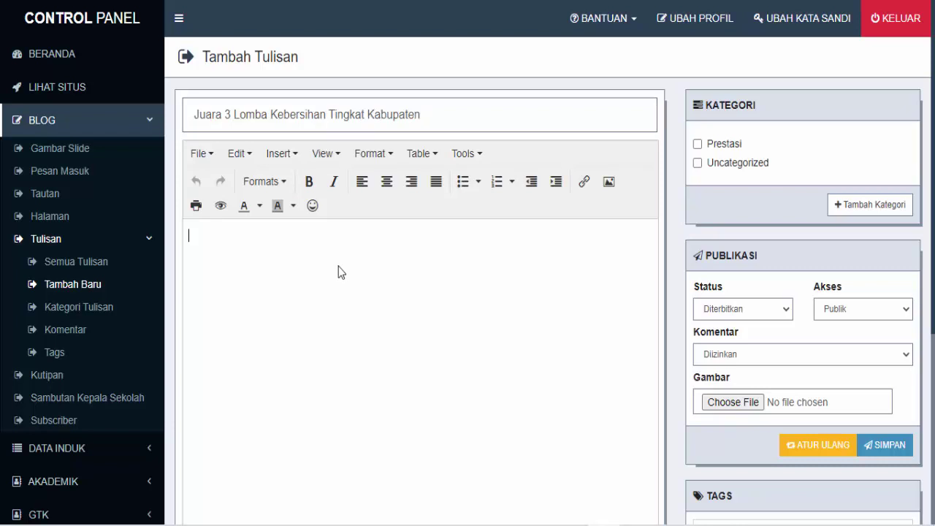
pyautogui.write('Selamat dan S')
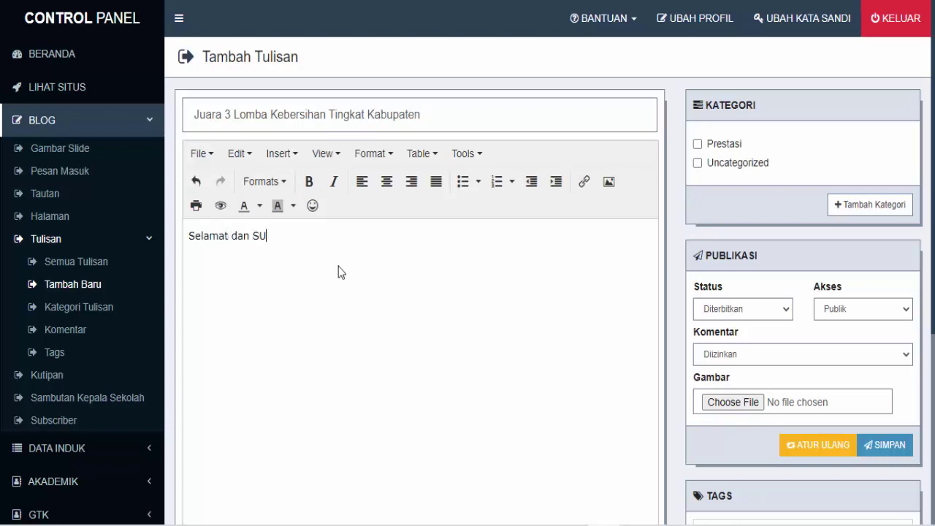
pyautogui.write('ukses...')
pyautogui.click(699, 145)
# Attach poster najma.jpg as the post's image
pyautogui.scroll(-1, 720, 188)
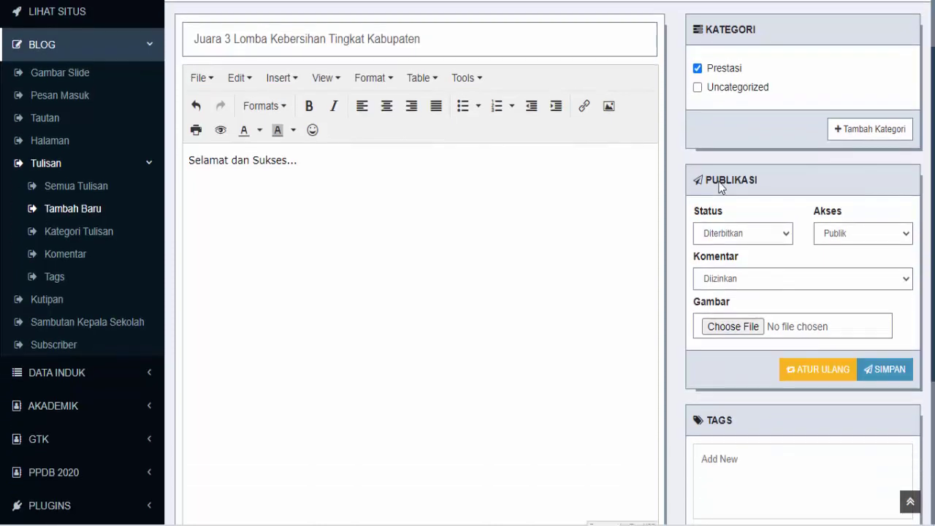
pyautogui.scroll(-2, 766, 282)
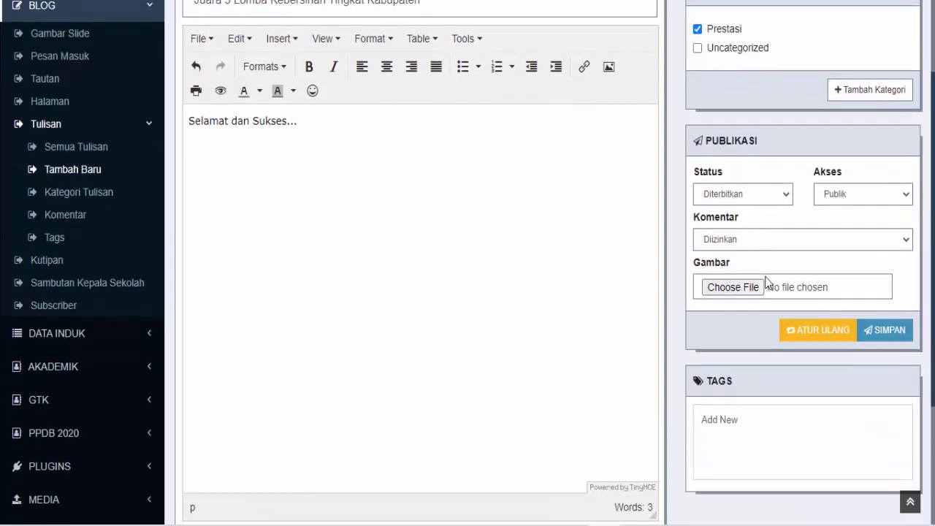
pyautogui.click(745, 182)
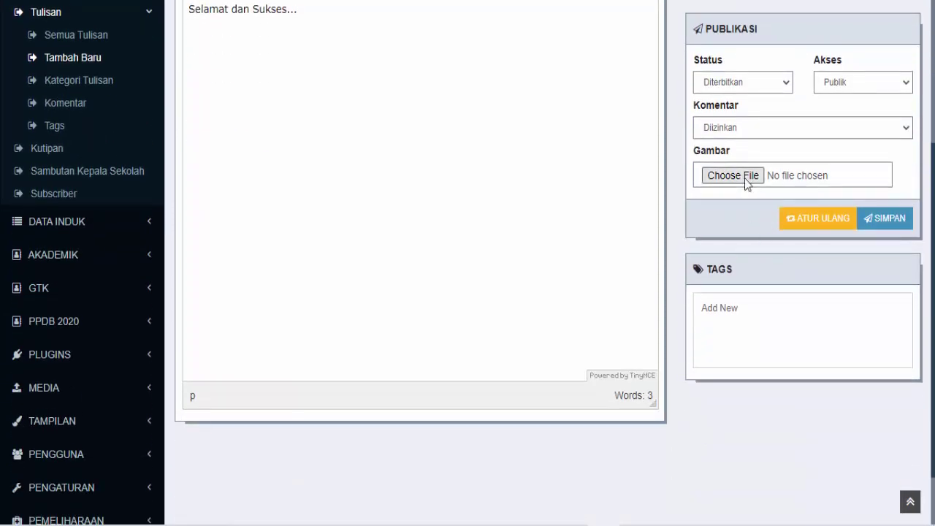
pyautogui.click(252, 80)
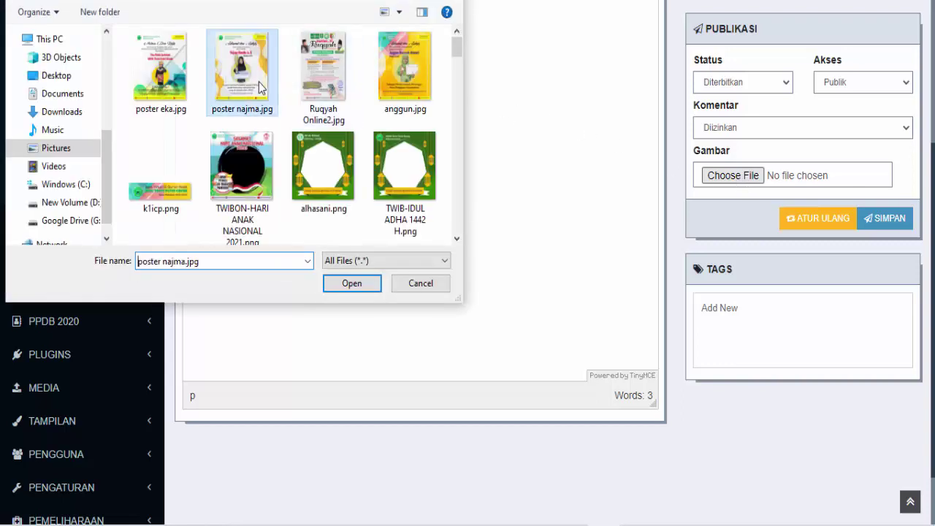
pyautogui.click(352, 284)
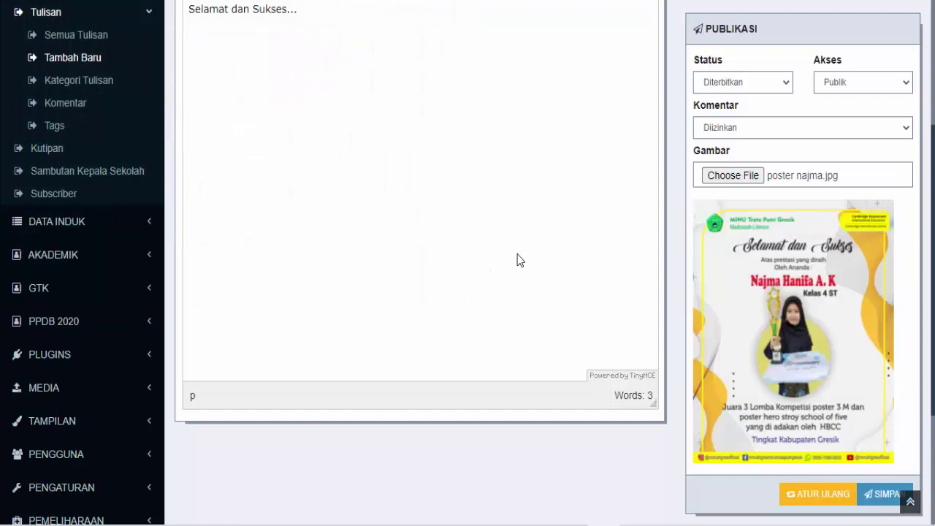
# Tag the post with the existing Prestasi tag and save it
pyautogui.scroll(-2, 907, 369)
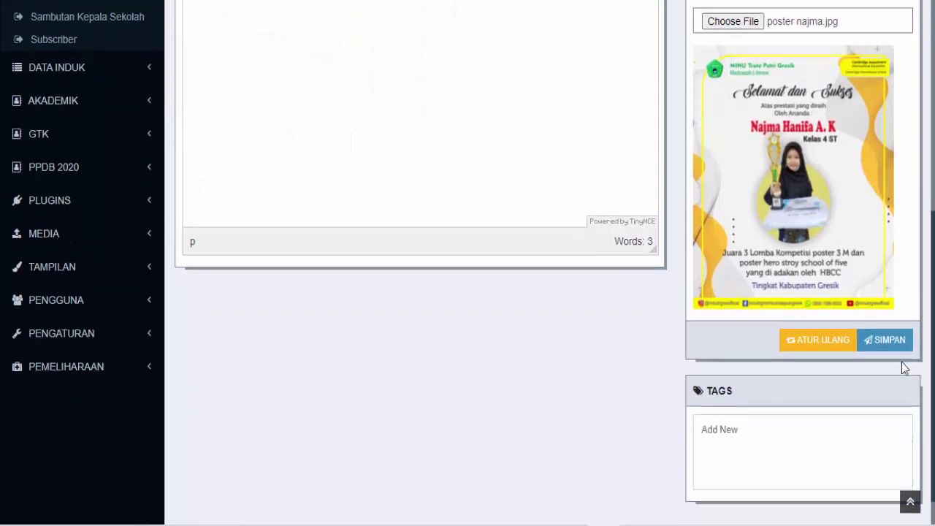
pyautogui.scroll(-1, 905, 369)
pyautogui.click(770, 394)
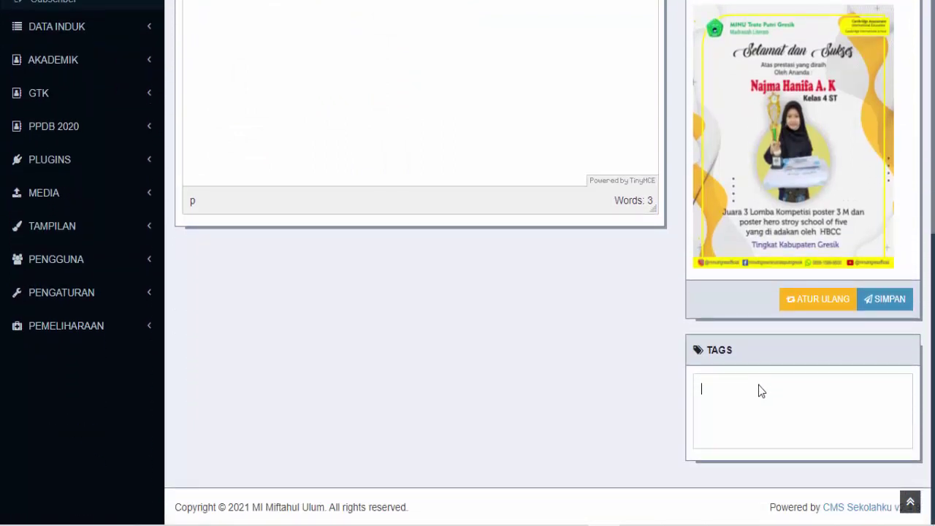
pyautogui.write('Pre')
pyautogui.click(724, 412)
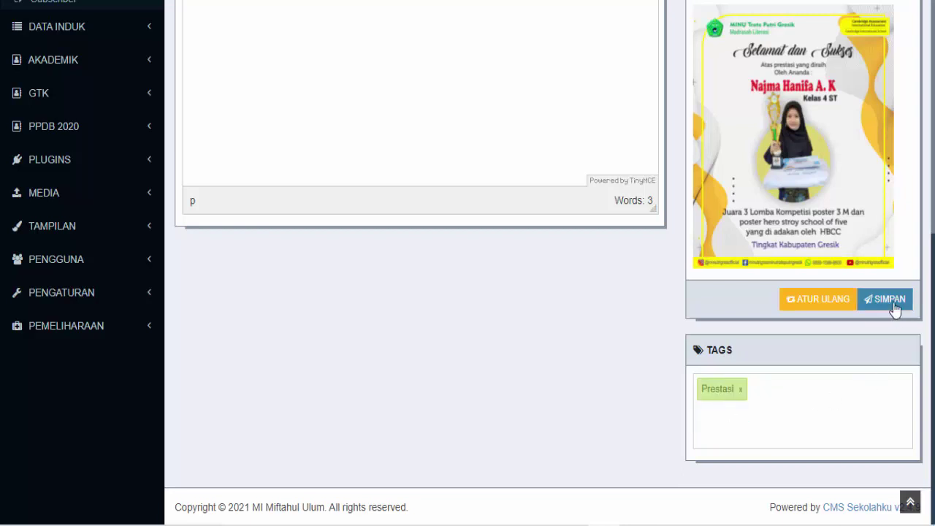
pyautogui.click(892, 304)
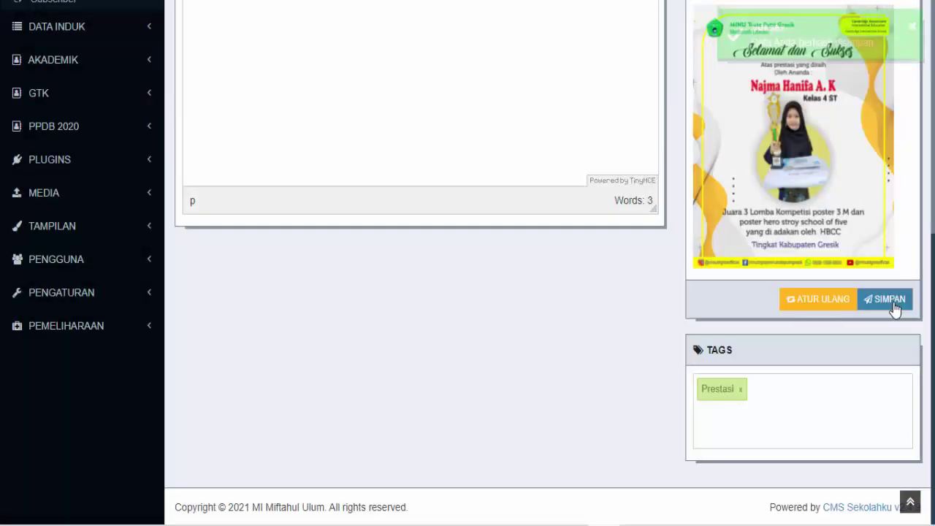
pyautogui.scroll(3, 542, 223)
pyautogui.scroll(3, 542, 223)
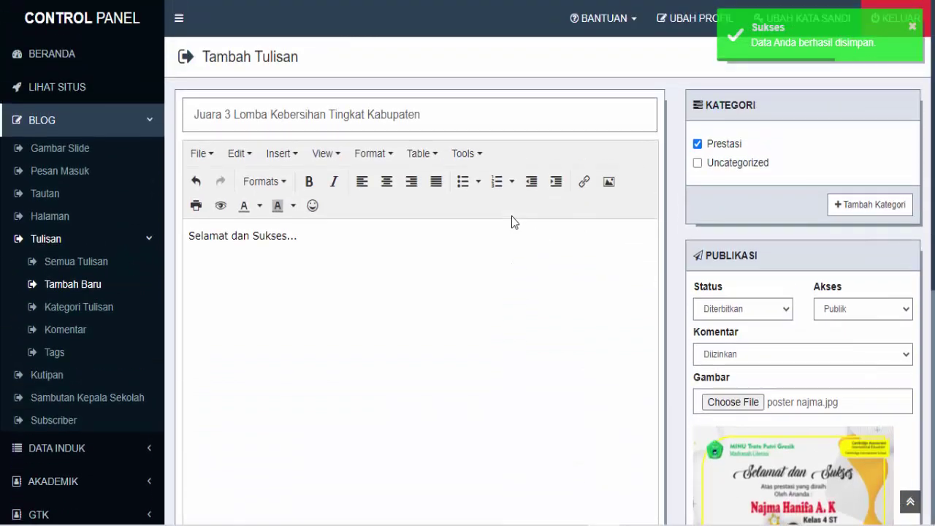
# Scroll the public homepage from Tulisan Terbaru, led by the Juara 3 post, to the footer Tags and Tautan
pyautogui.click(304, 0)
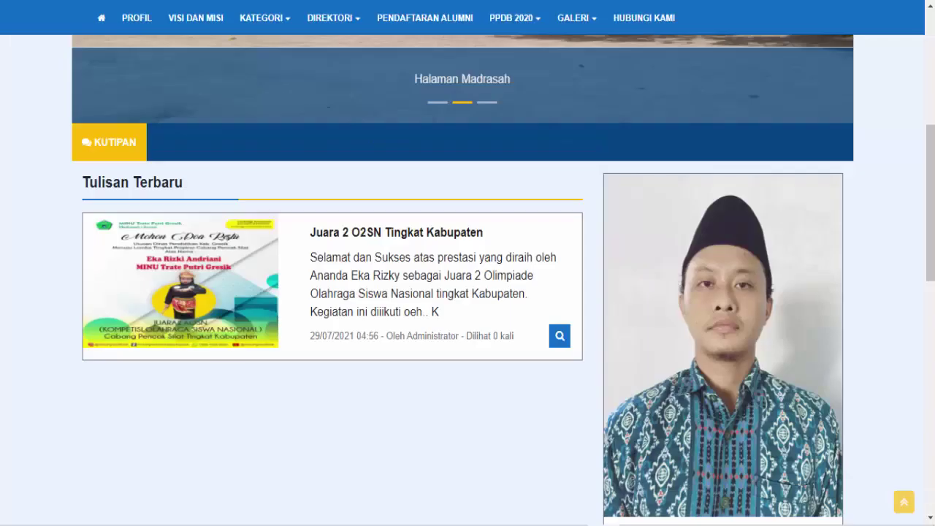
pyautogui.scroll(2, 113, 150)
pyautogui.scroll(3, 98, 61)
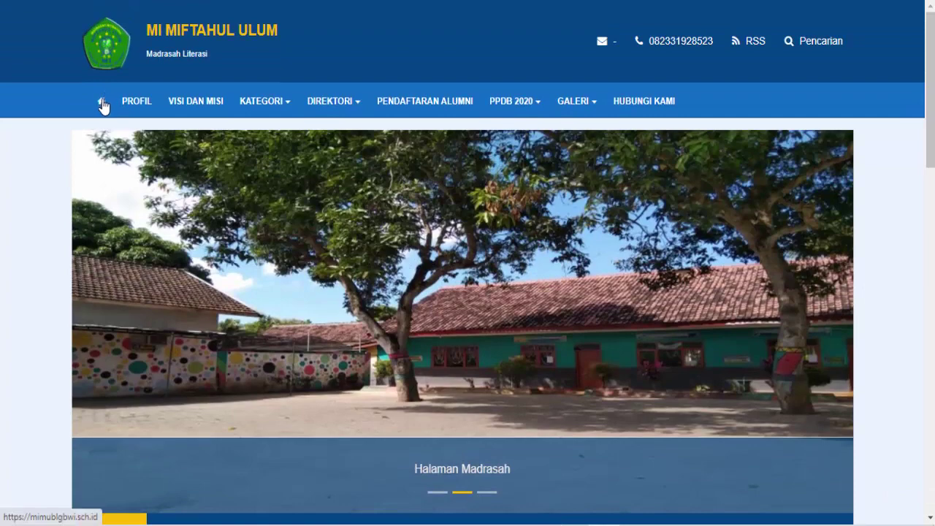
pyautogui.scroll(-5, 402, 258)
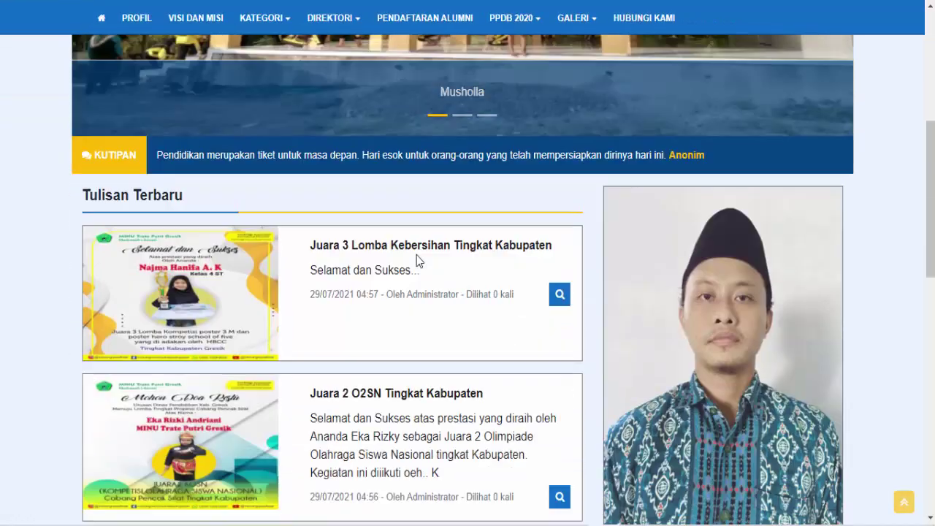
pyautogui.scroll(-1, 416, 255)
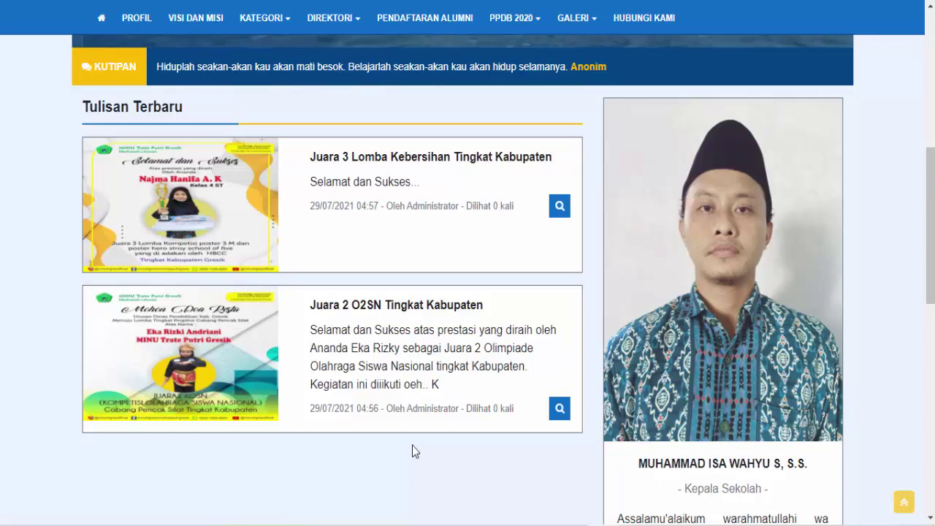
pyautogui.scroll(-4, 376, 342)
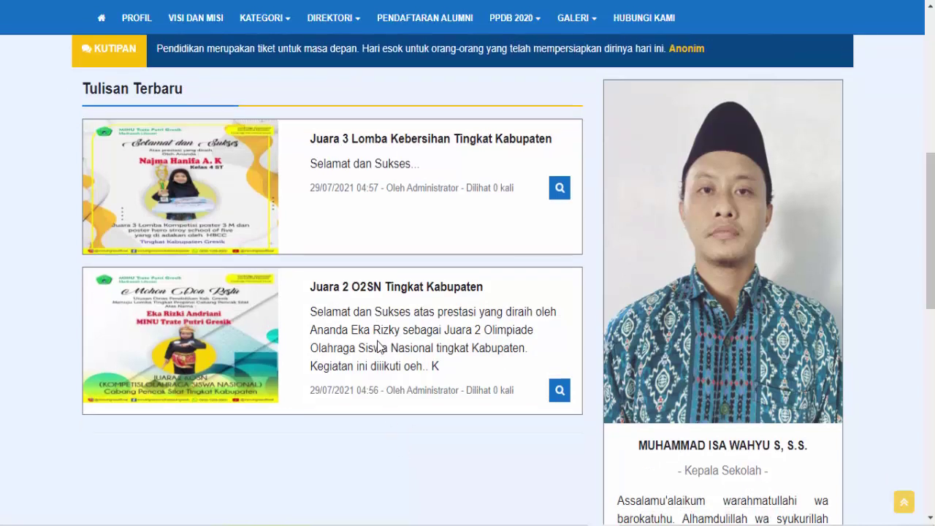
pyautogui.scroll(-2, 377, 346)
pyautogui.scroll(1, 377, 346)
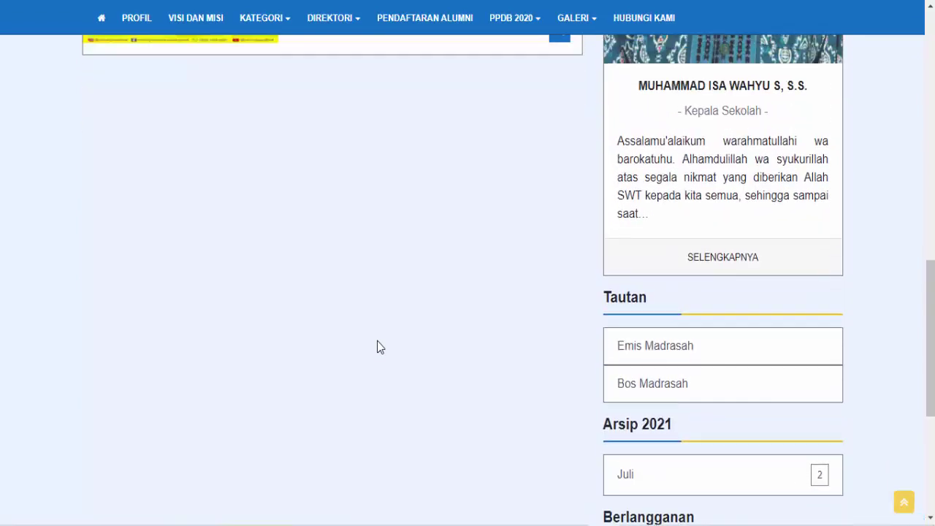
pyautogui.scroll(7, 378, 346)
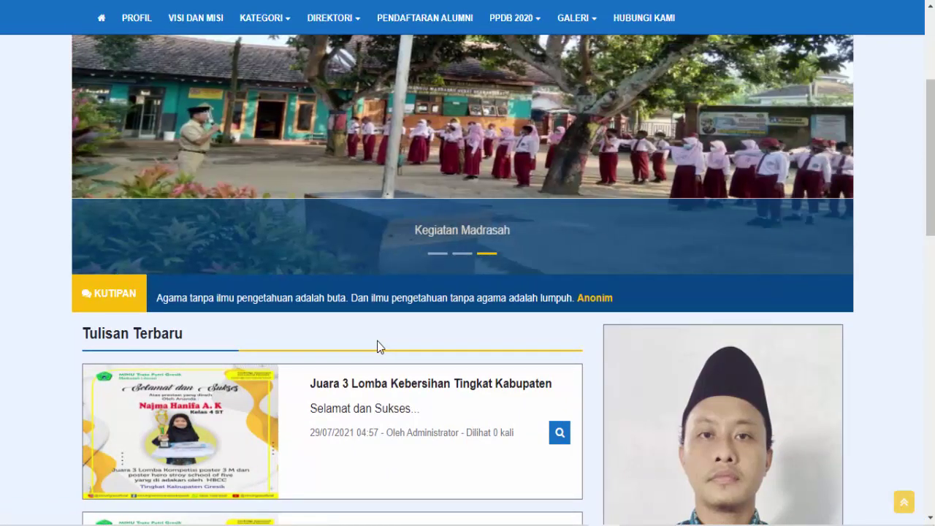
pyautogui.scroll(-2, 443, 287)
pyautogui.scroll(-10, 442, 287)
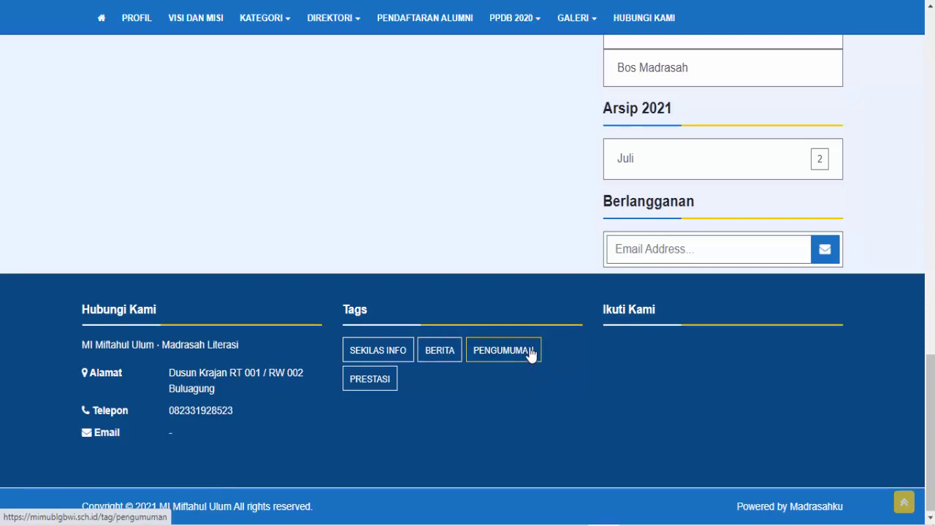
pyautogui.scroll(2, 531, 355)
pyautogui.scroll(1, 541, 344)
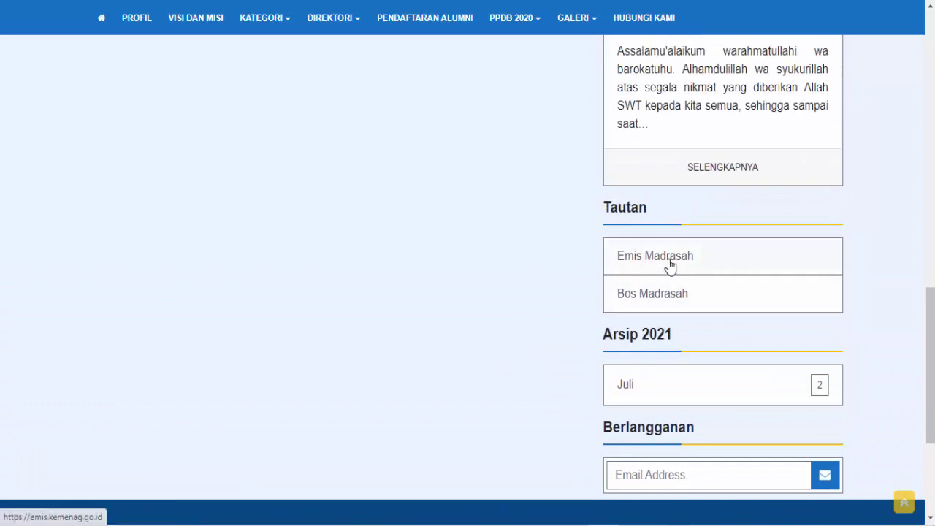
pyautogui.scroll(1, 670, 265)
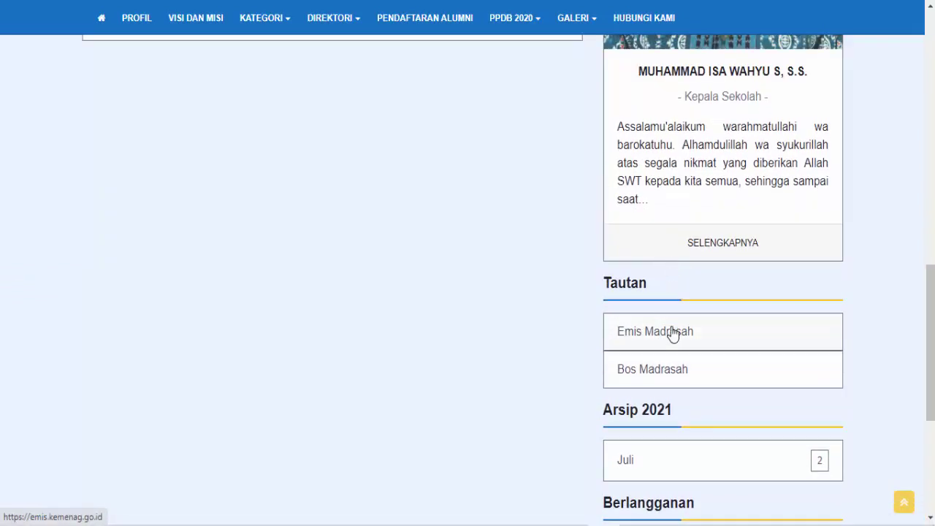
pyautogui.scroll(-1, 673, 334)
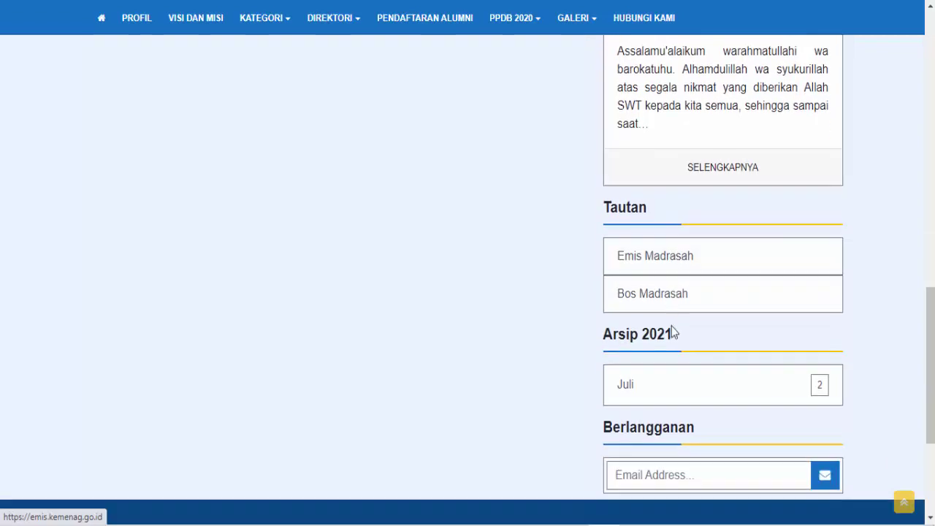
# Follow the Emis Madrasah and Bos Madrasah links, then return to the control panel's new-post form
pyautogui.click(669, 263)
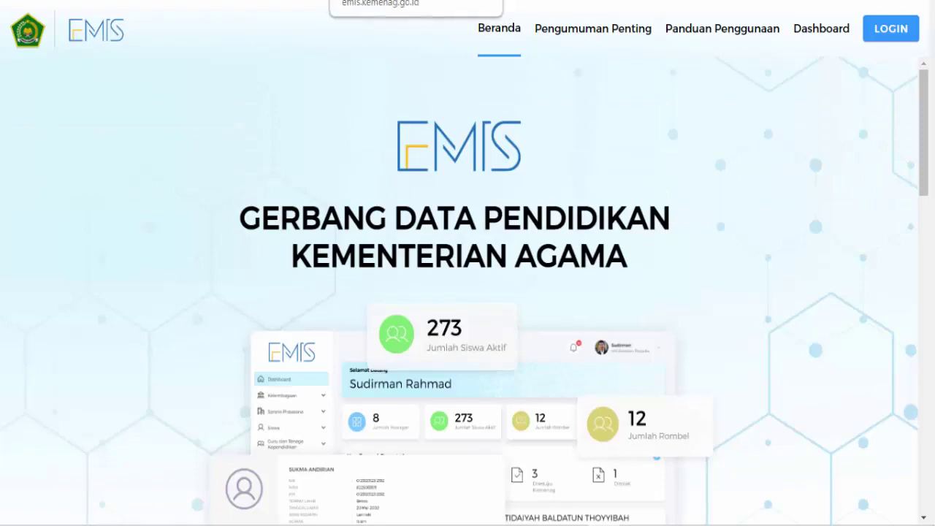
pyautogui.hotkey('alt', 'Left')
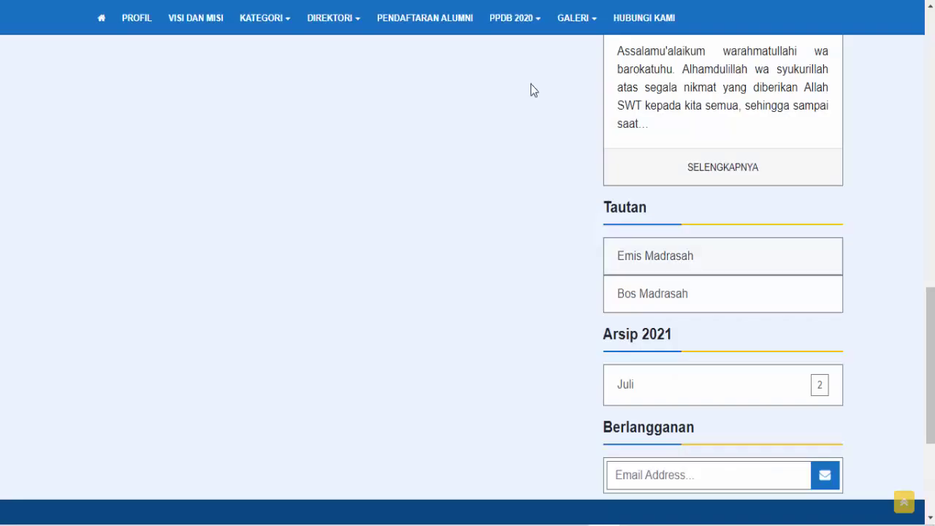
pyautogui.click(676, 300)
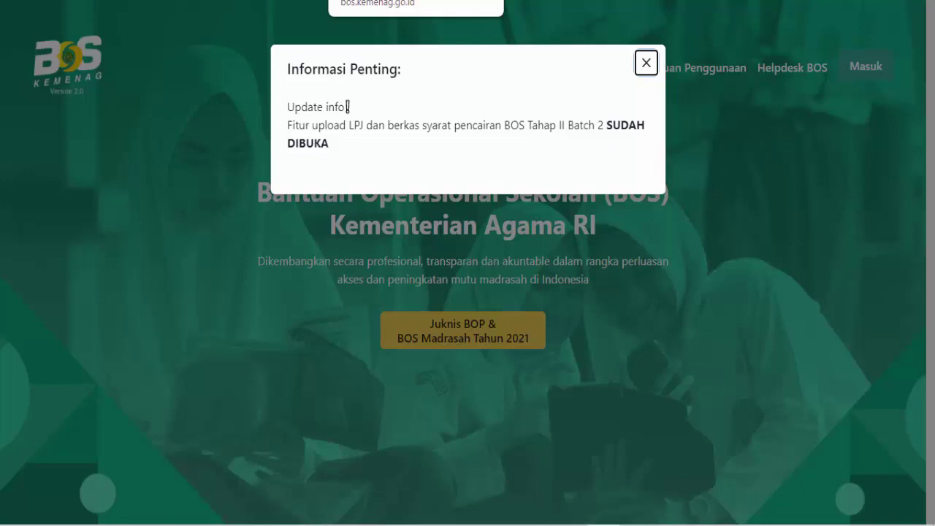
pyautogui.click(141, 0)
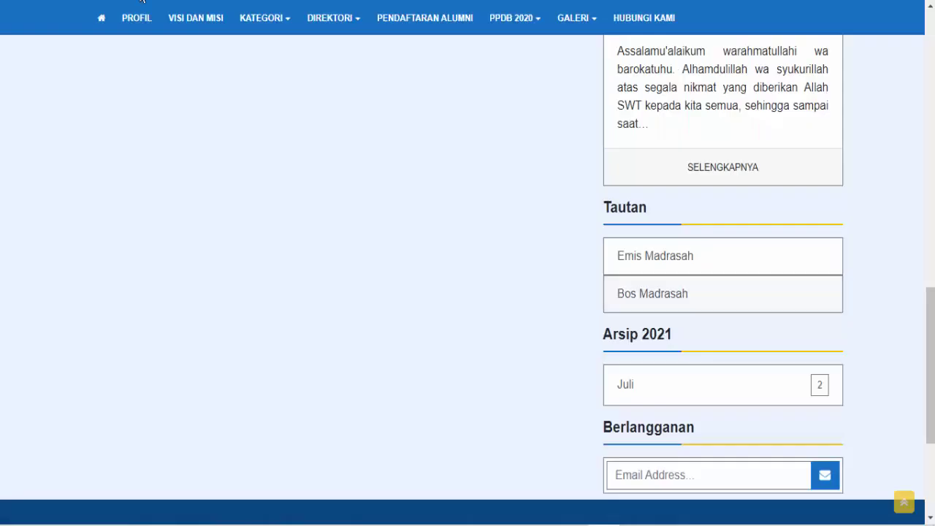
pyautogui.click(73, 0)
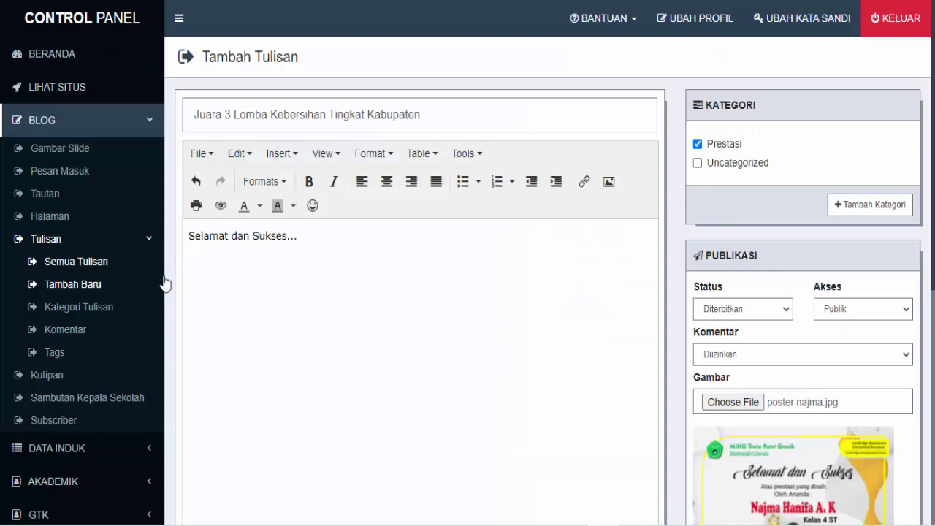
# Browse Kategori Tulisan, Tambah Baru, the empty Komentar list, and Tags listing Berita, Pengumuman, Sekilas Info, Prestasi
pyautogui.click(81, 315)
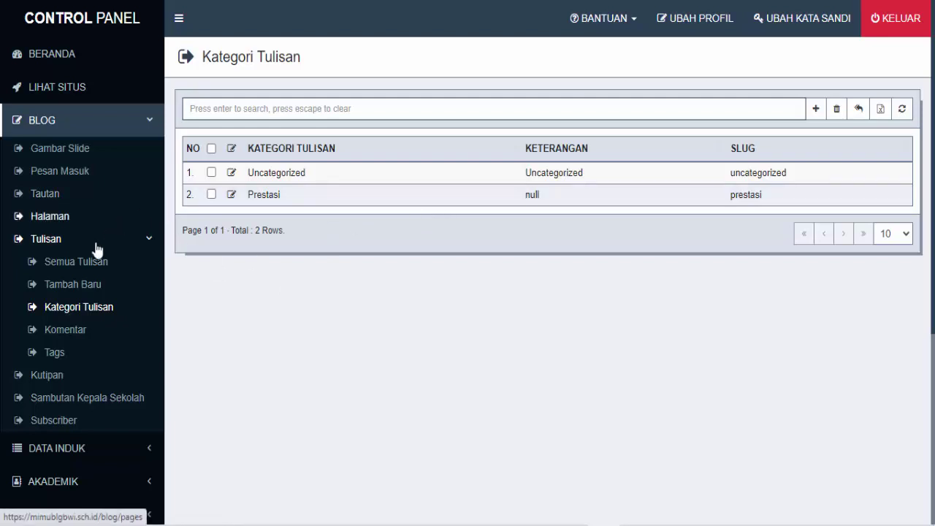
pyautogui.click(91, 290)
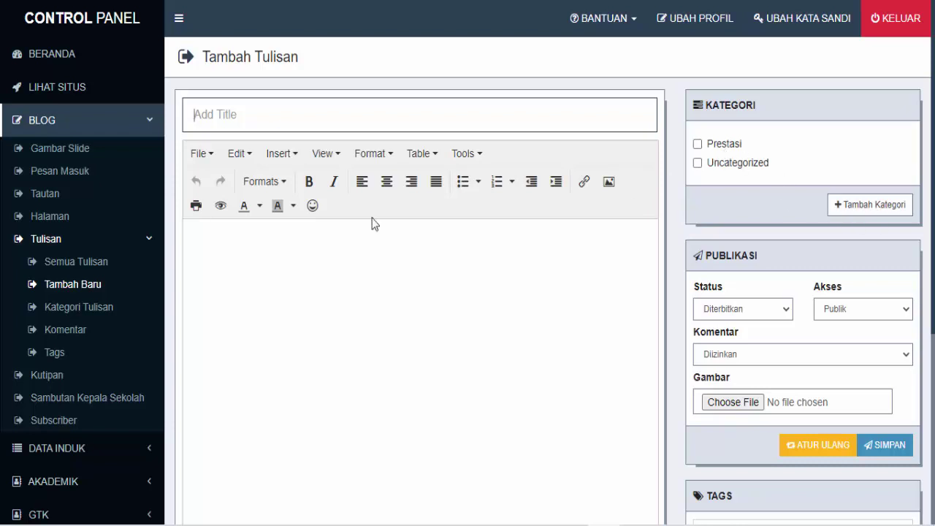
pyautogui.click(80, 335)
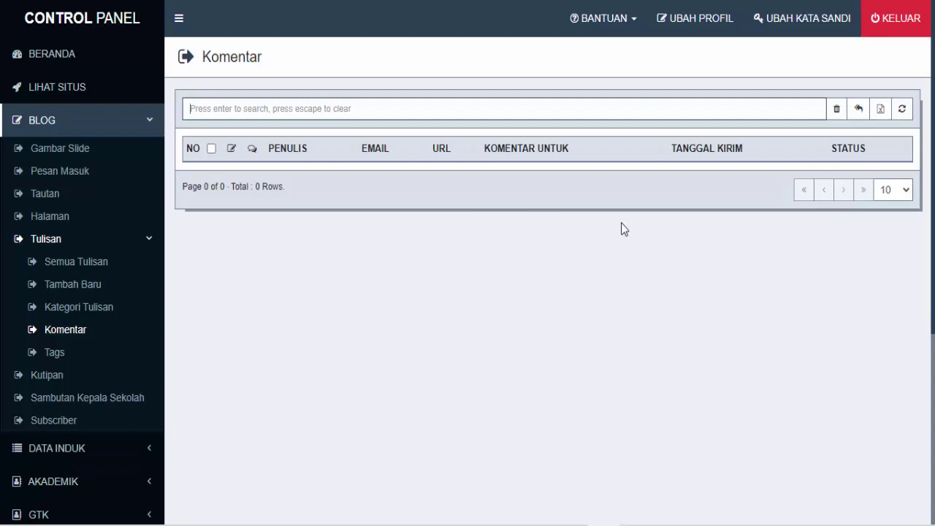
pyautogui.click(59, 355)
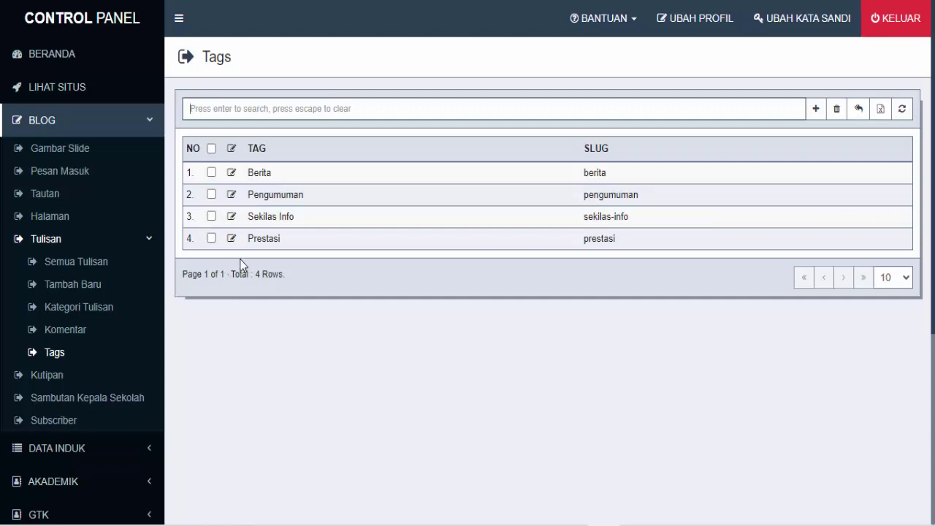
# Open the Kutipan list showing three quotes attributed to Anonim
pyautogui.scroll(-1, 117, 343)
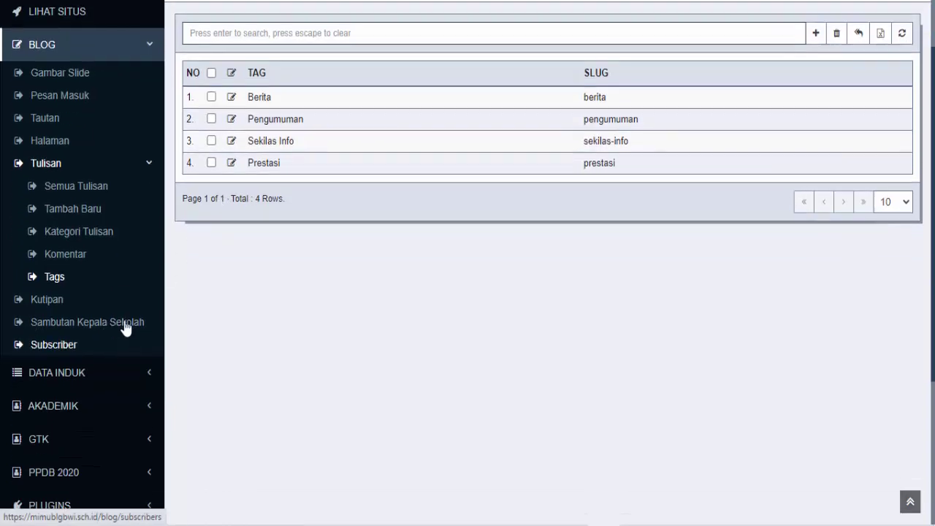
pyautogui.click(48, 307)
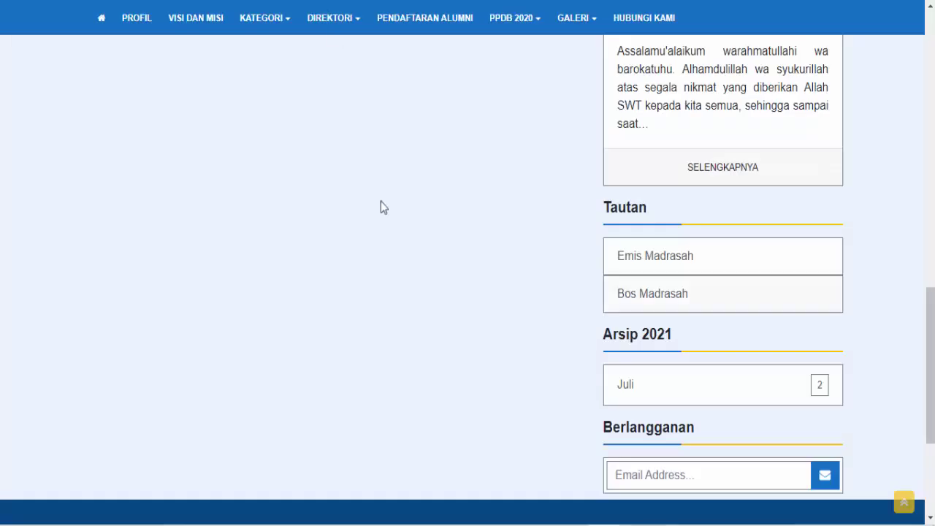
pyautogui.scroll(10, 376, 219)
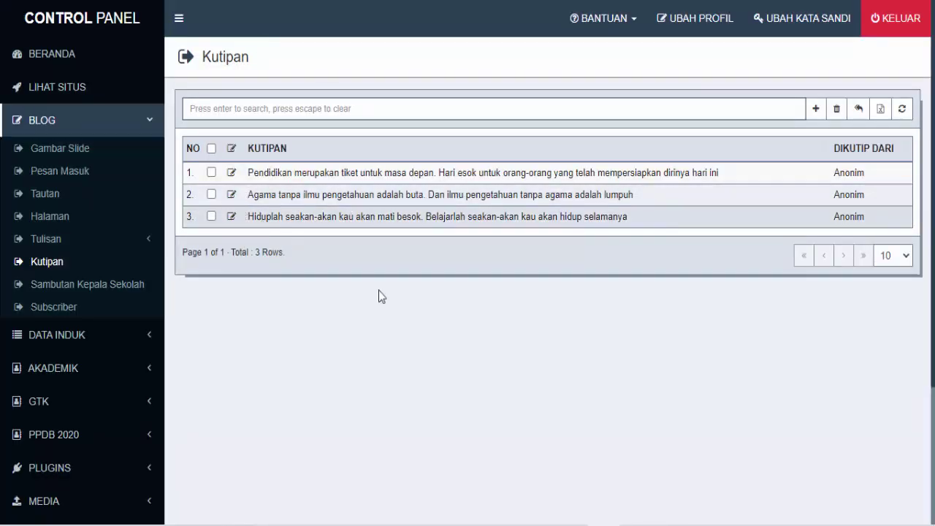
# Try the add-quote form's text and source fields, cancel it, then open Sambutan Kepala Sekolah
pyautogui.click(816, 109)
pyautogui.click(483, 127)
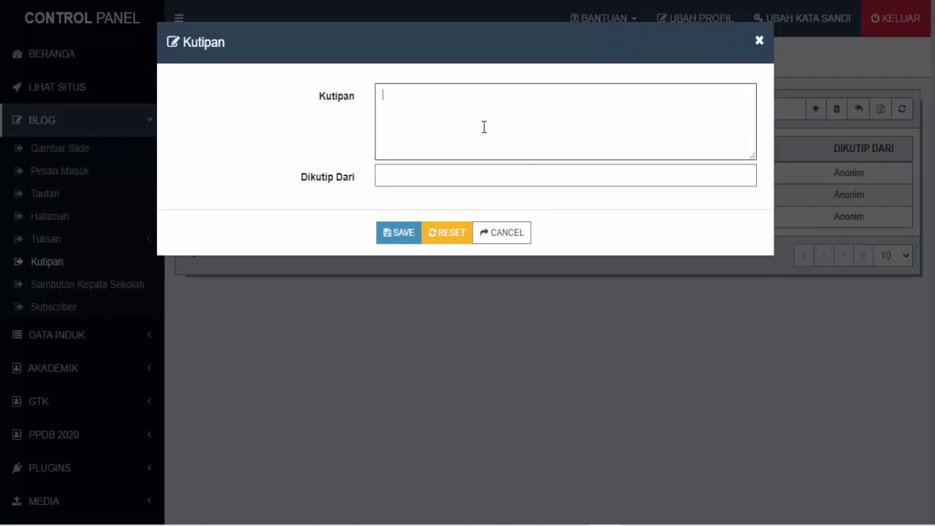
pyautogui.click(468, 176)
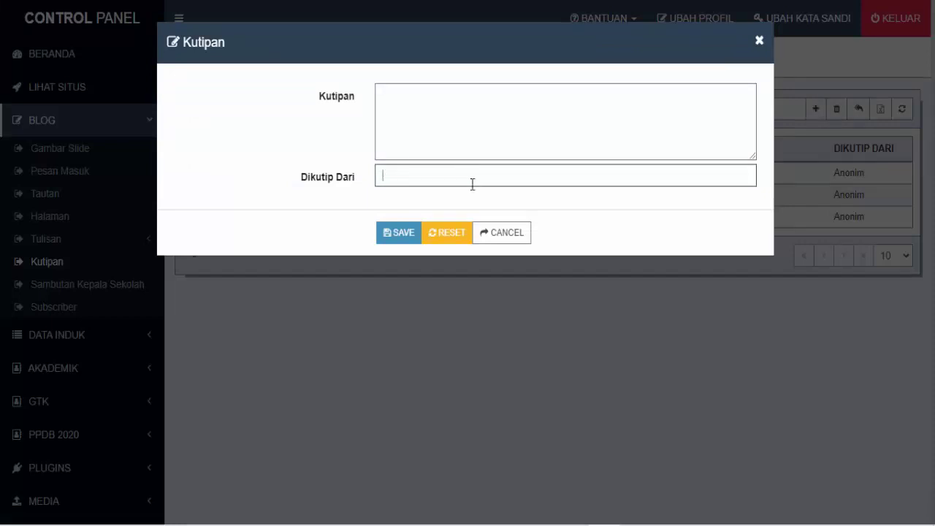
pyautogui.click(507, 233)
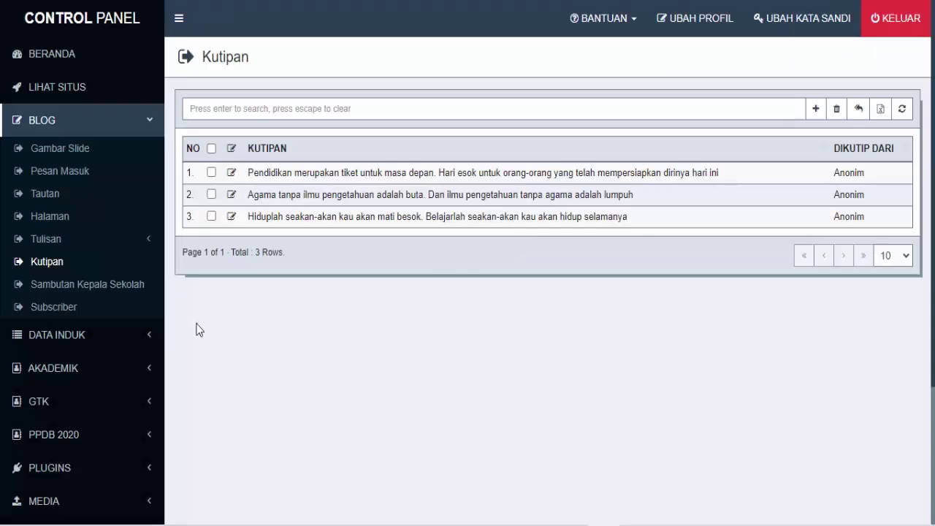
pyautogui.click(87, 291)
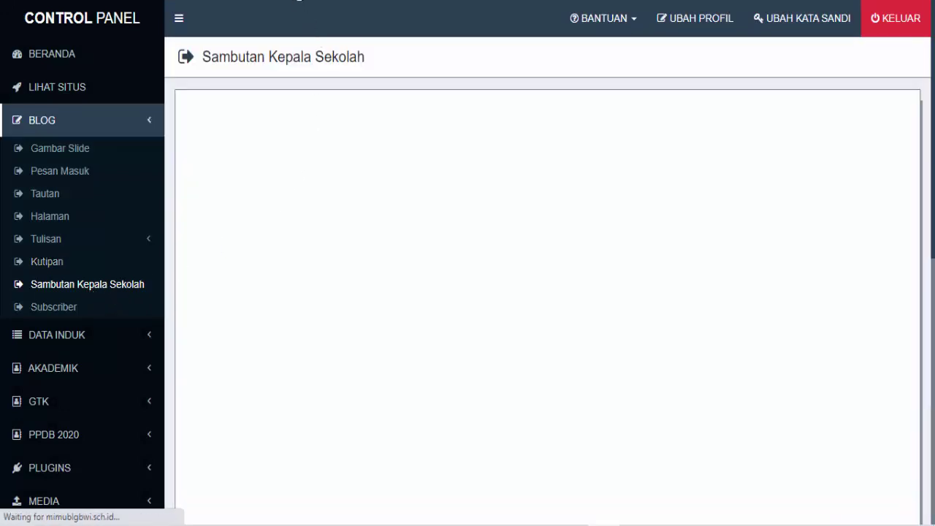
# Read the principal's full welcome message on the public site, then open the empty Subscriber list
pyautogui.click(295, 0)
pyautogui.scroll(-1, 794, 268)
pyautogui.scroll(-6, 794, 268)
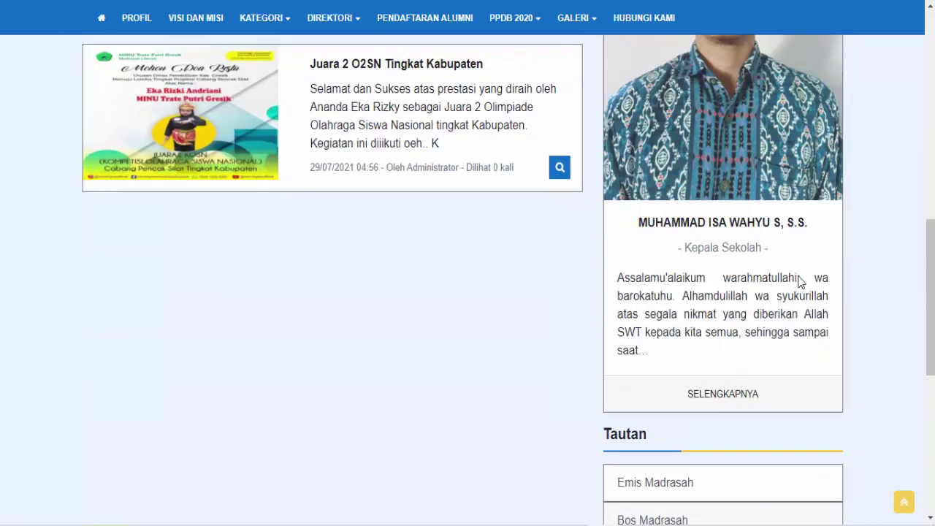
pyautogui.click(728, 398)
pyautogui.scroll(-1, 512, 296)
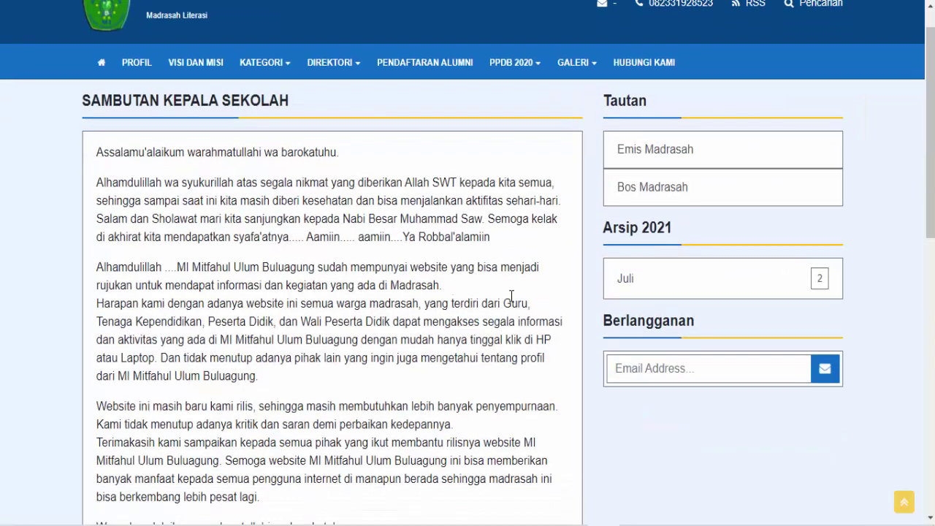
pyautogui.scroll(-5, 346, 210)
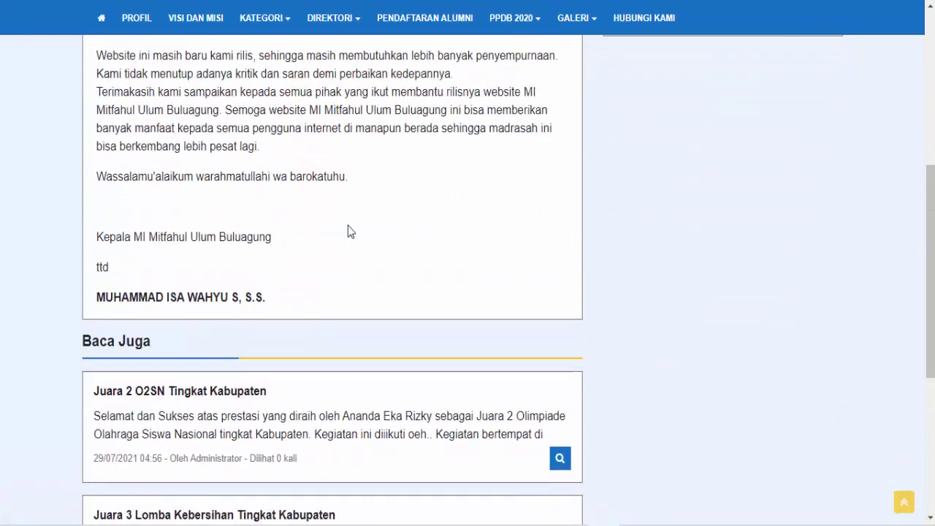
pyautogui.scroll(6, 348, 231)
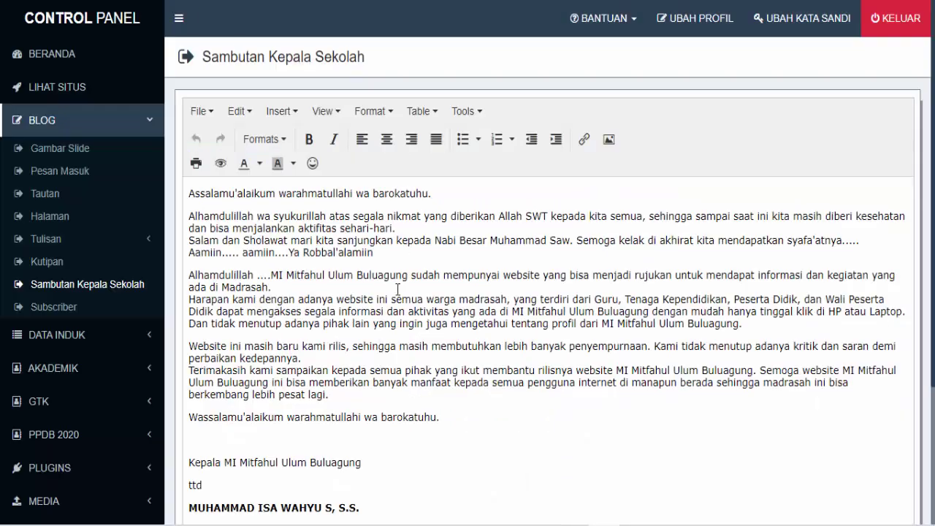
pyautogui.scroll(-3, 397, 290)
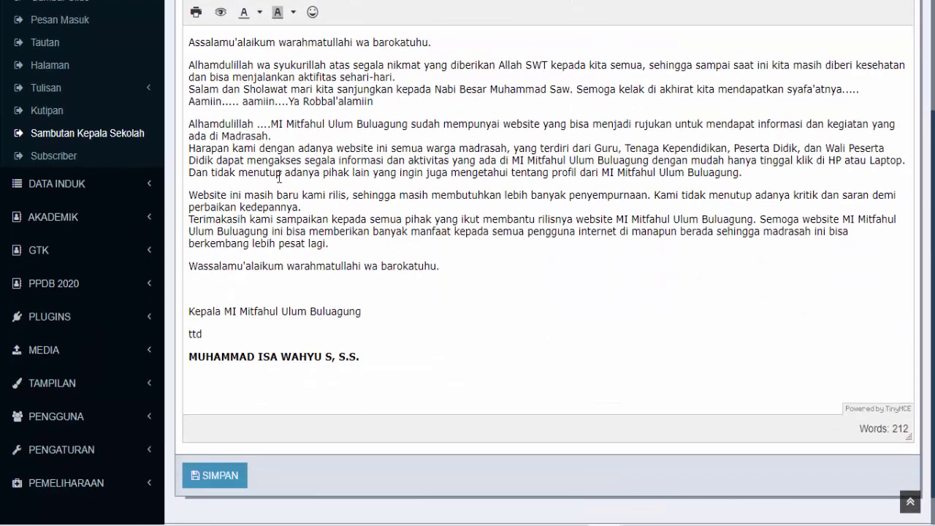
pyautogui.scroll(1, 414, 238)
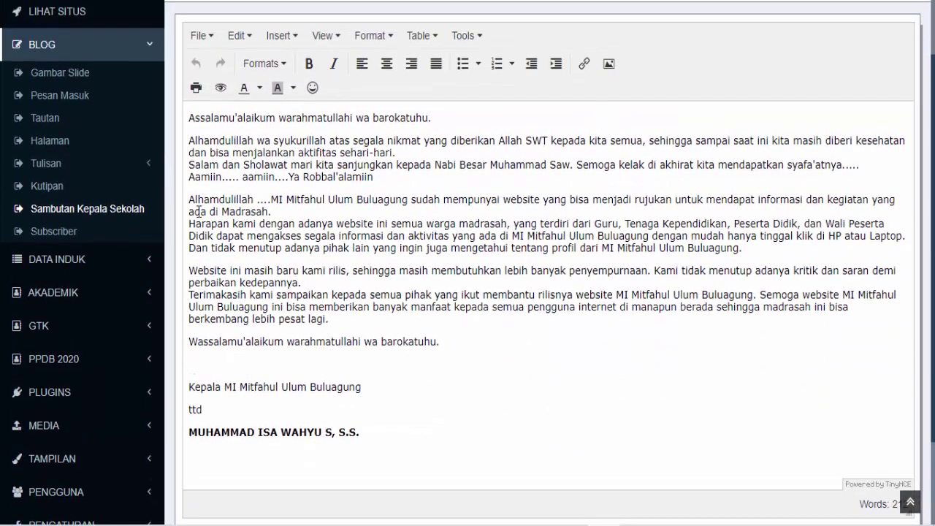
pyautogui.click(56, 232)
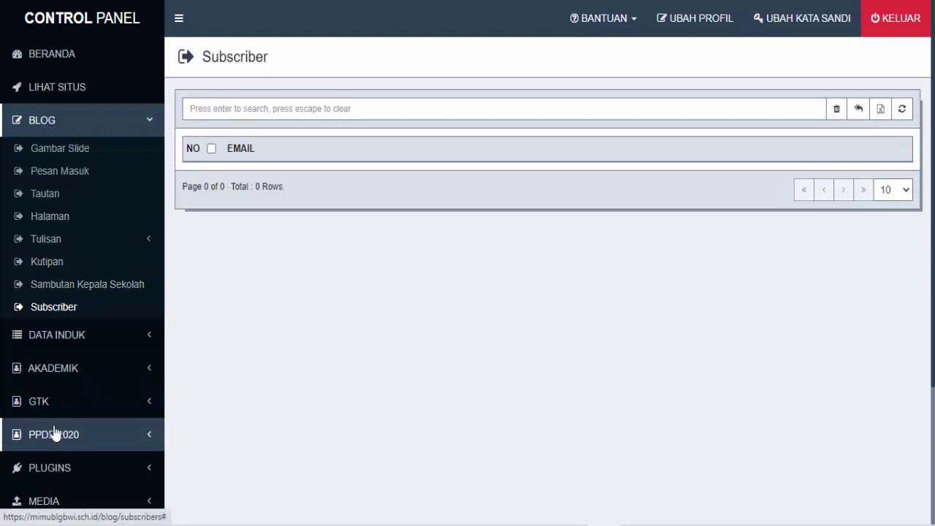
pyautogui.scroll(-3, 55, 432)
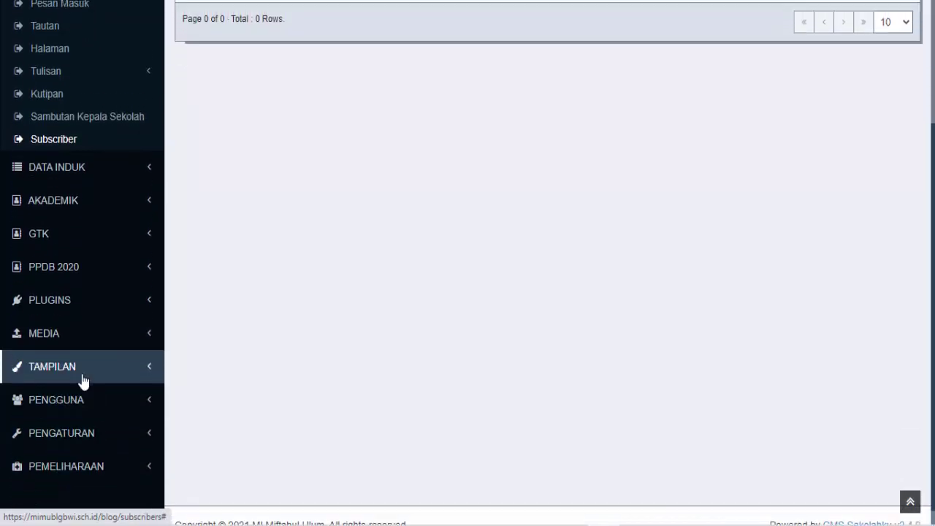
pyautogui.scroll(3, 82, 381)
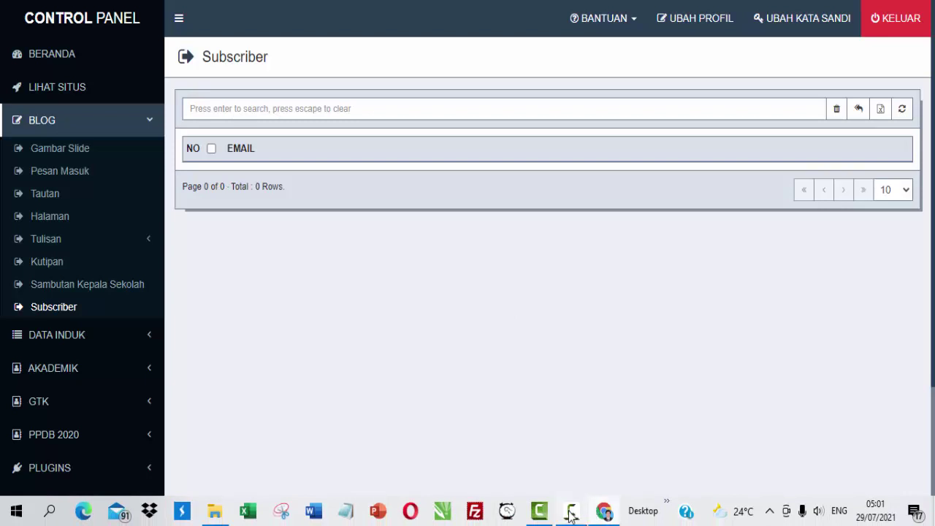
pyautogui.click(572, 512)
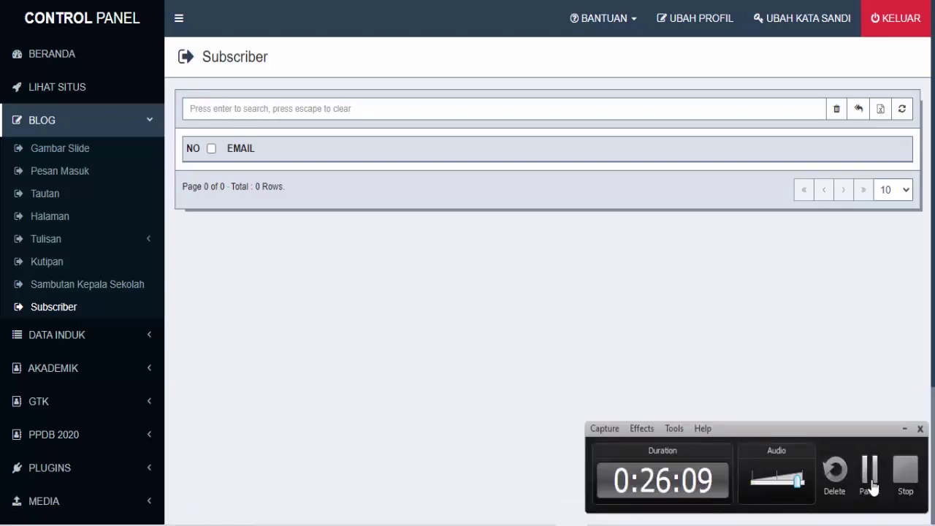